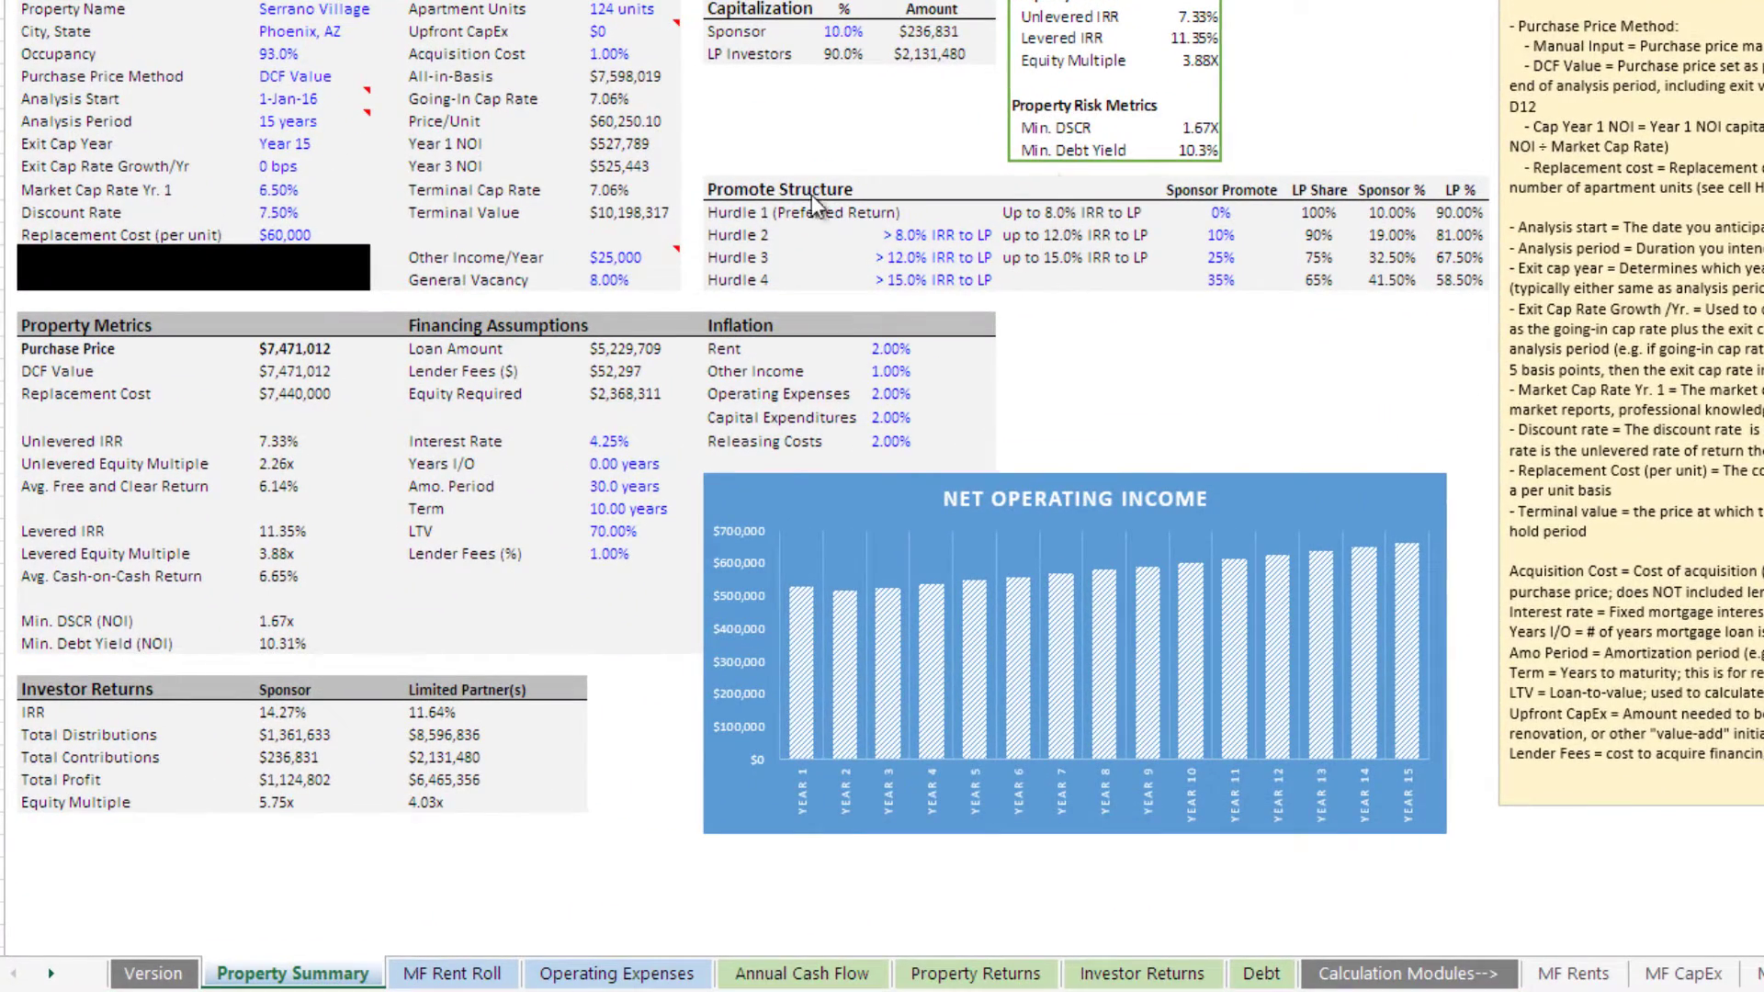
Step: Move down to the Analysis Period input cell on the Property Summary sheet
{"action": "key", "text": "Down"}
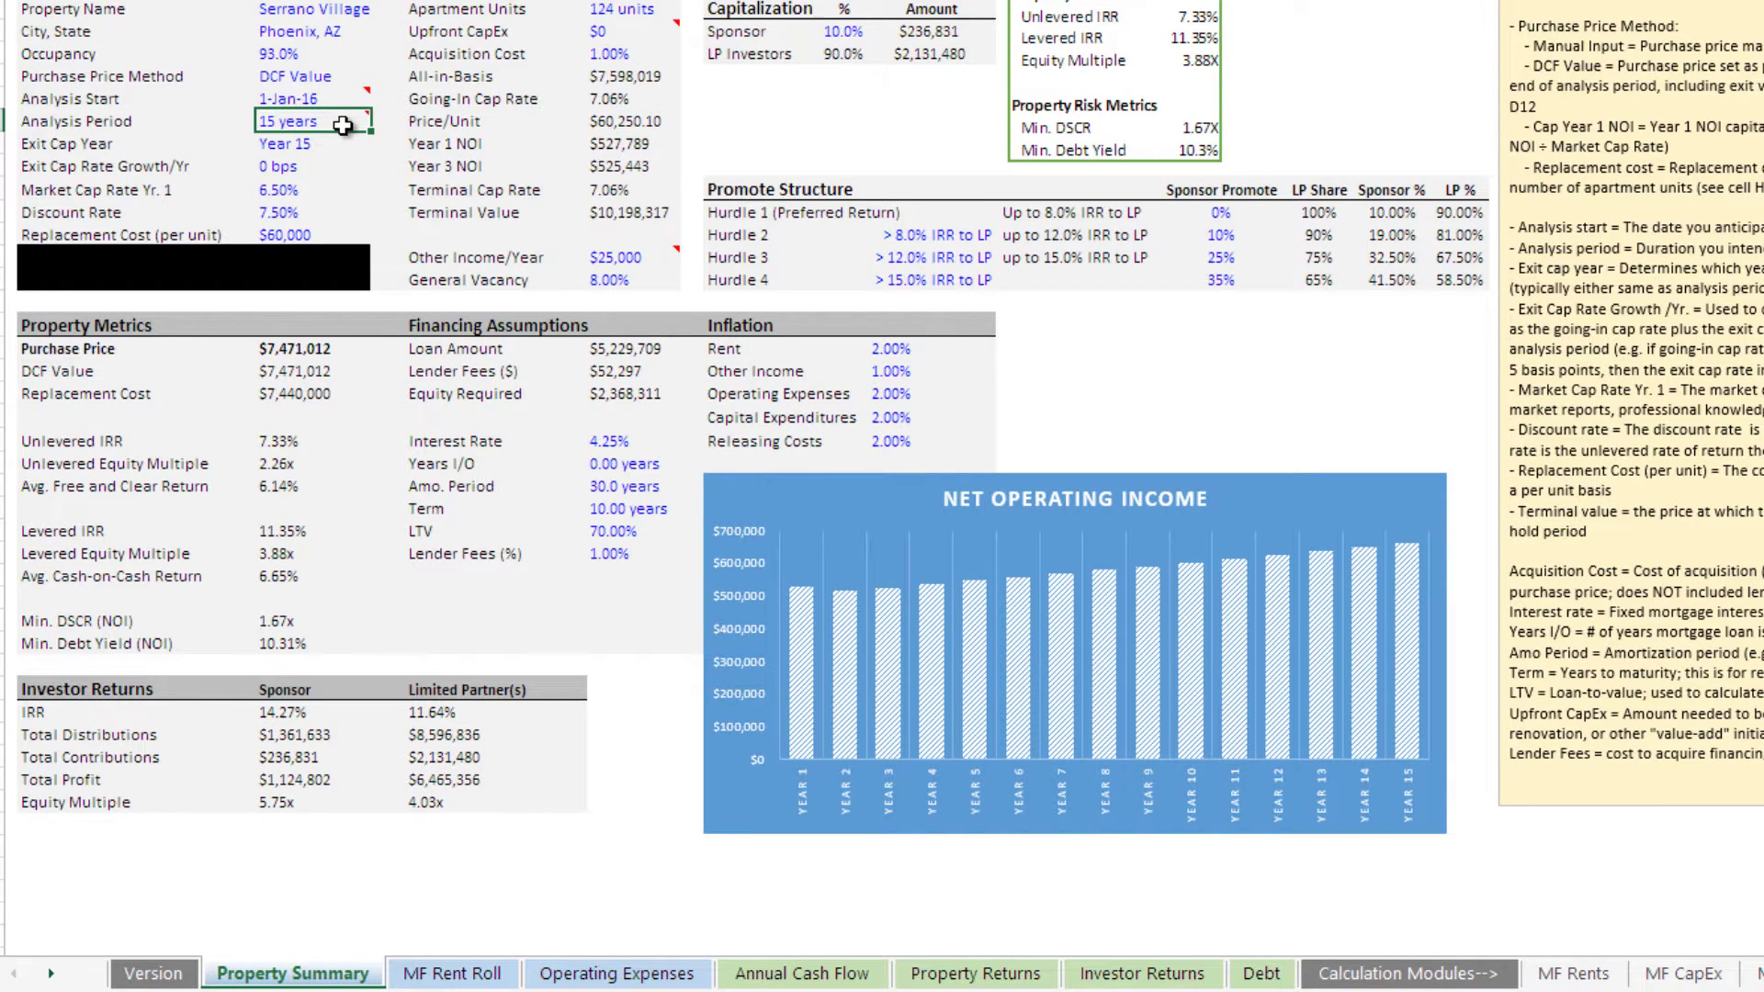
{"action": "key", "text": "Return"}
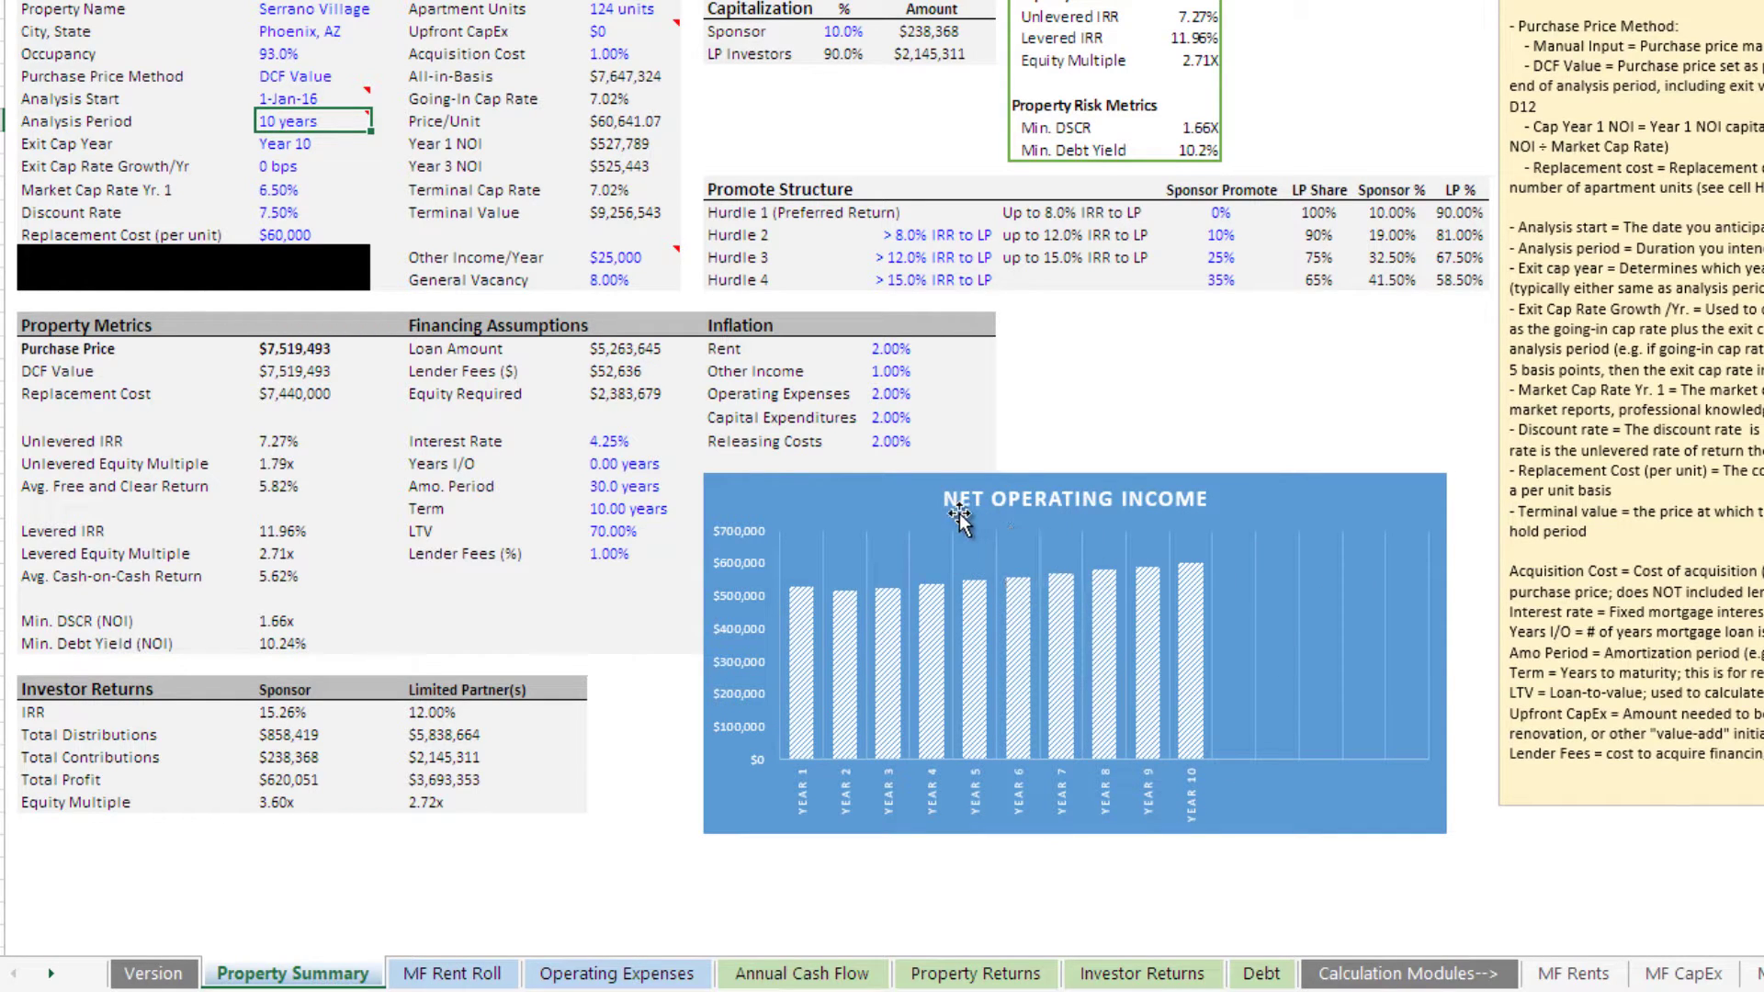
{"action": "left_click", "coordinate": [809, 634]}
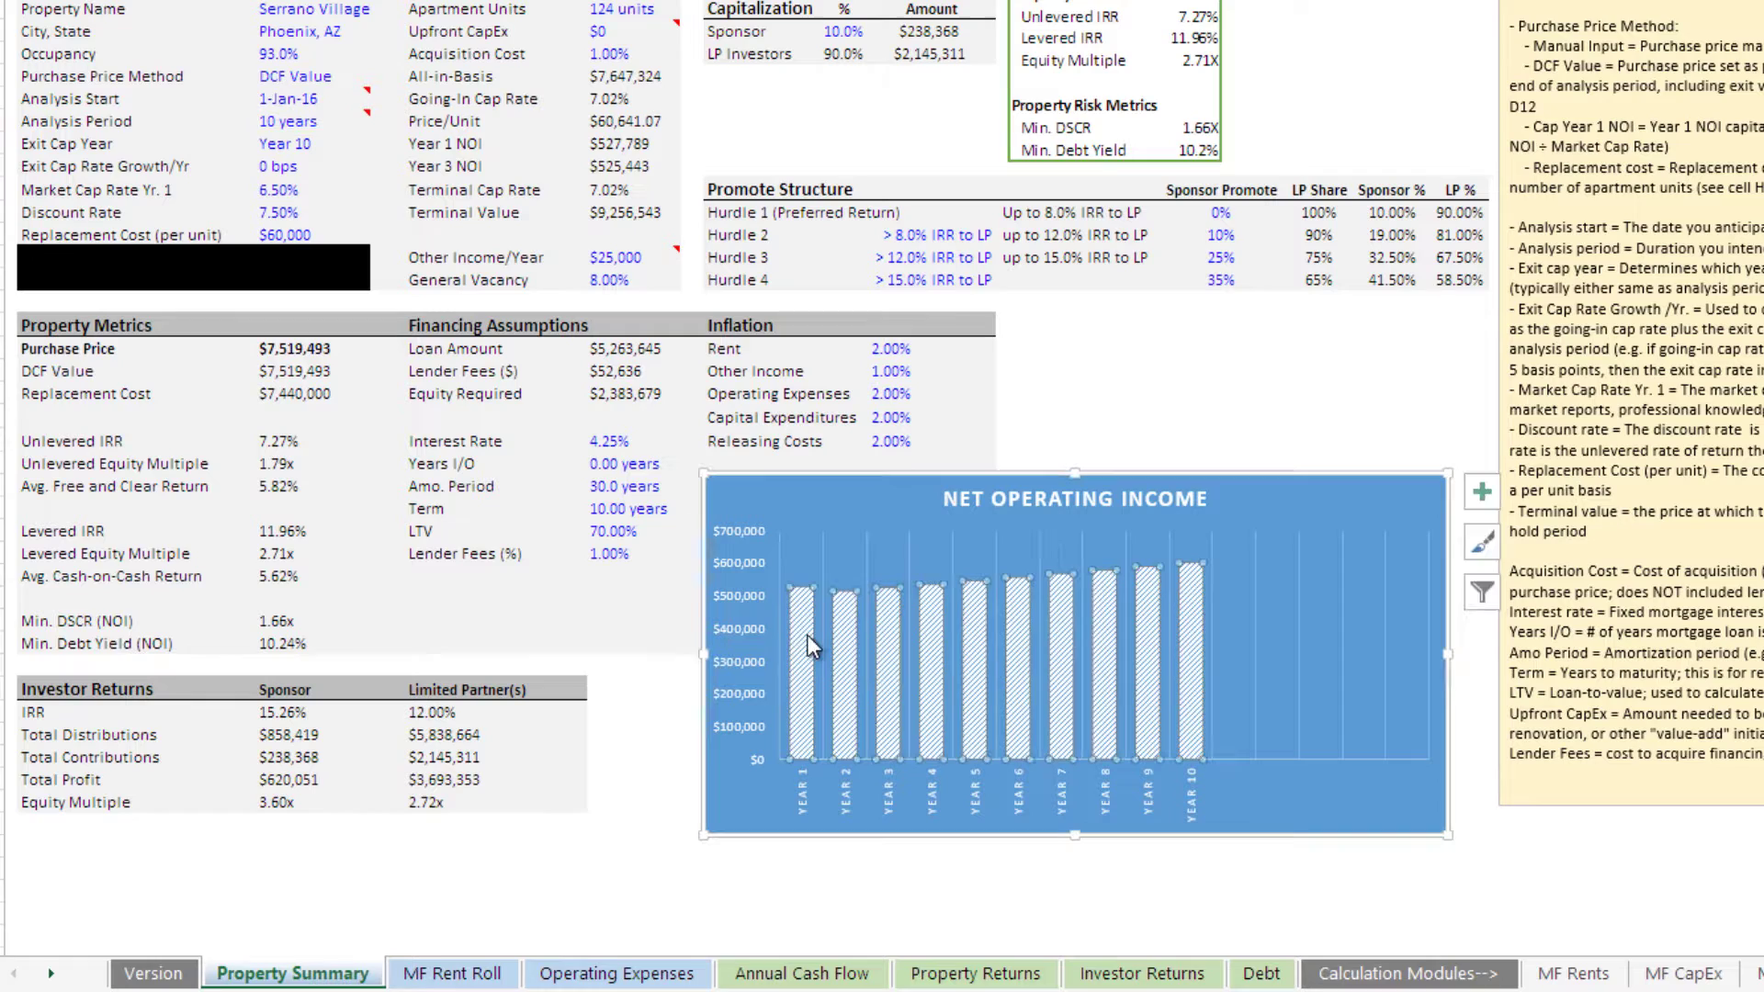
Step: On Annual Cash Flow, look over the Year headers E5:S5 and NOI row E24:S24, ending in E3
{"action": "left_click", "coordinate": [819, 981]}
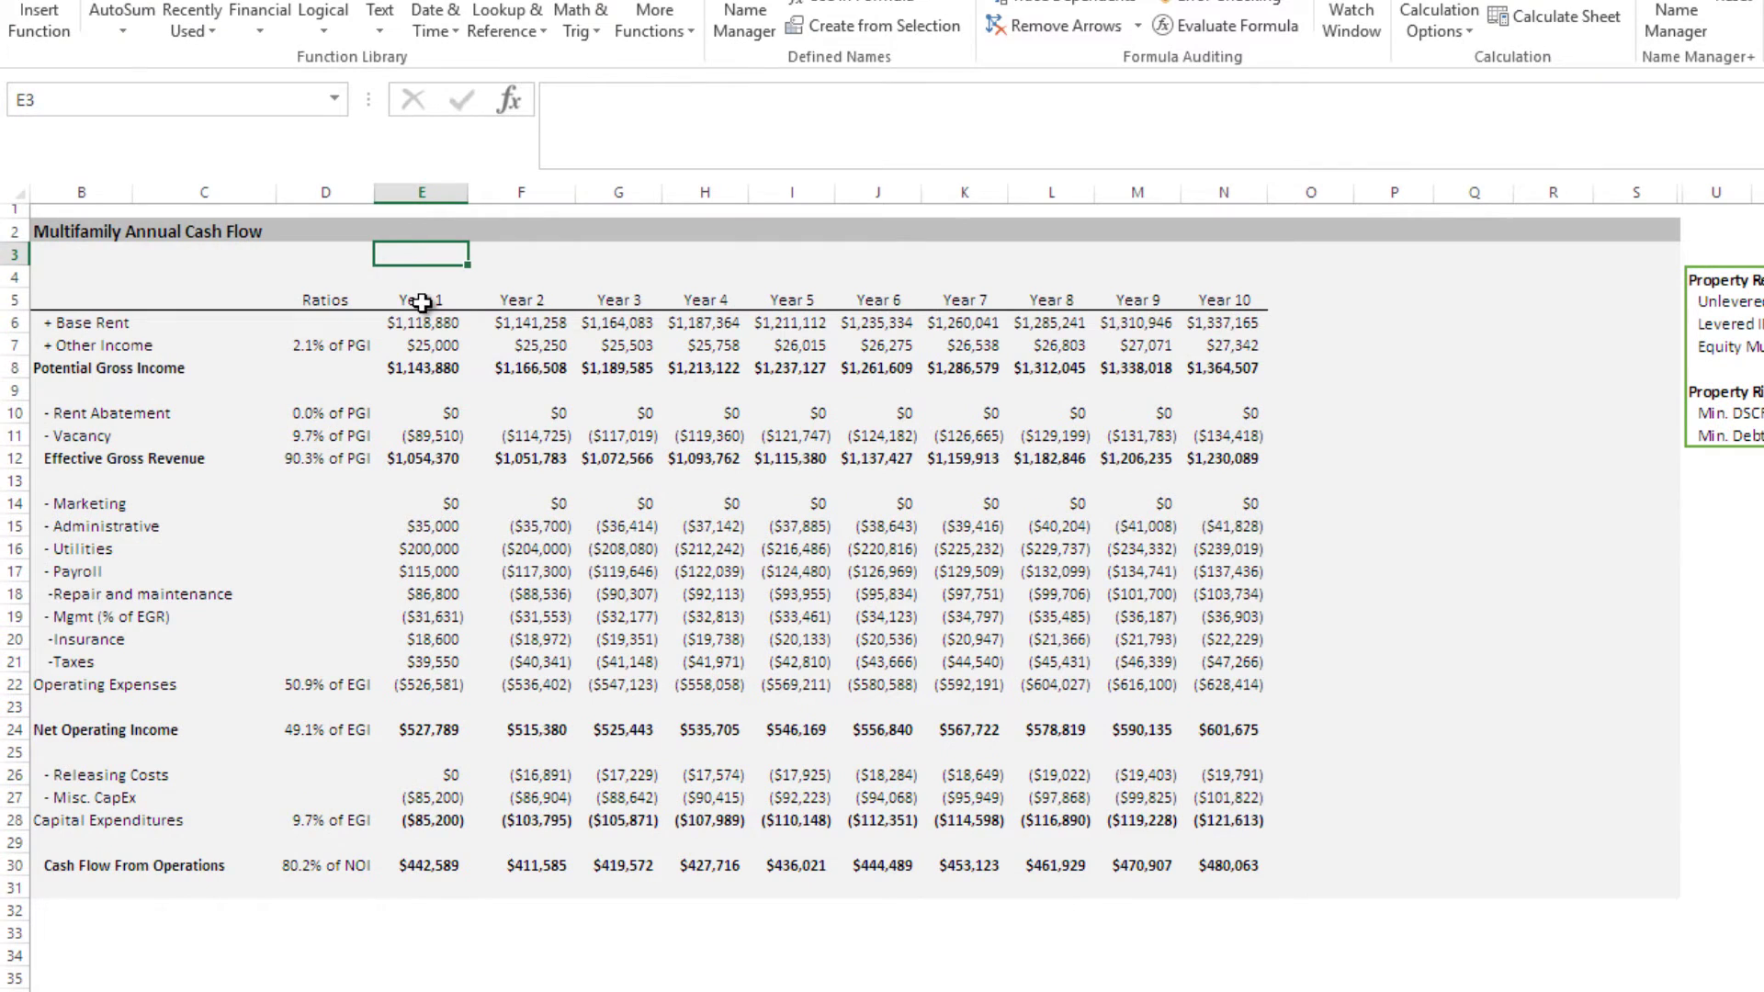
{"action": "left_click_drag", "start_coordinate": [421, 302], "coordinate": [1646, 291]}
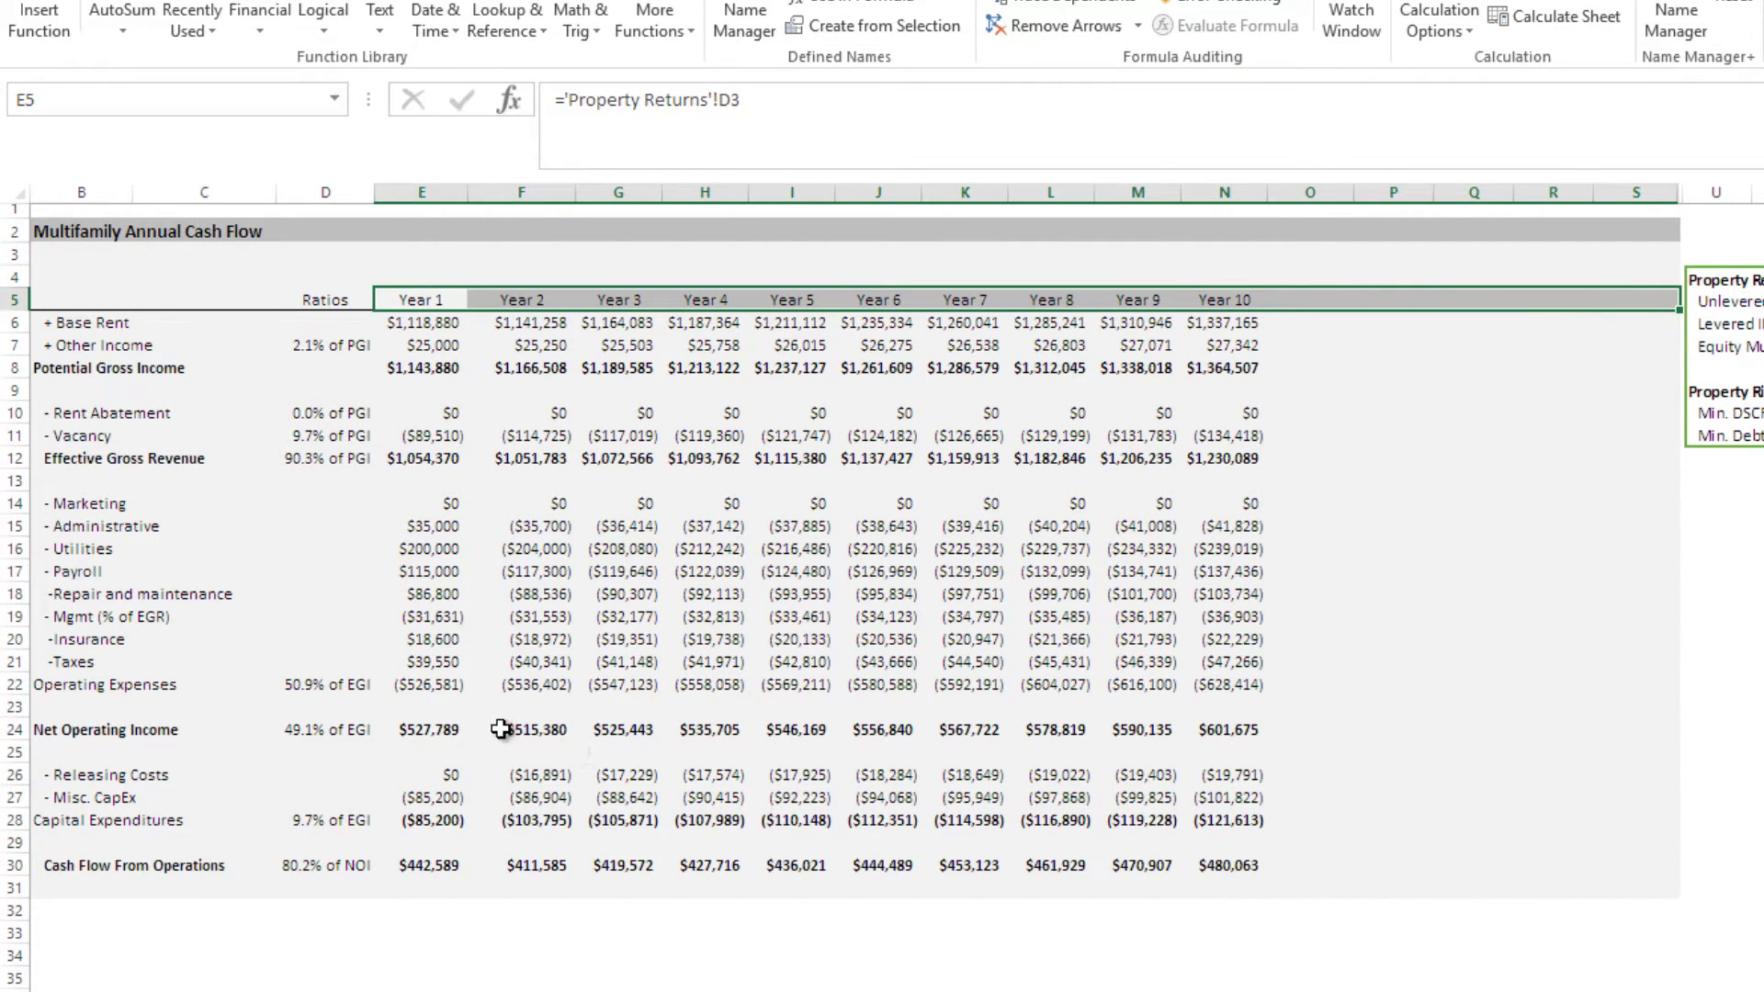
{"action": "left_click_drag", "start_coordinate": [445, 726], "coordinate": [1626, 739]}
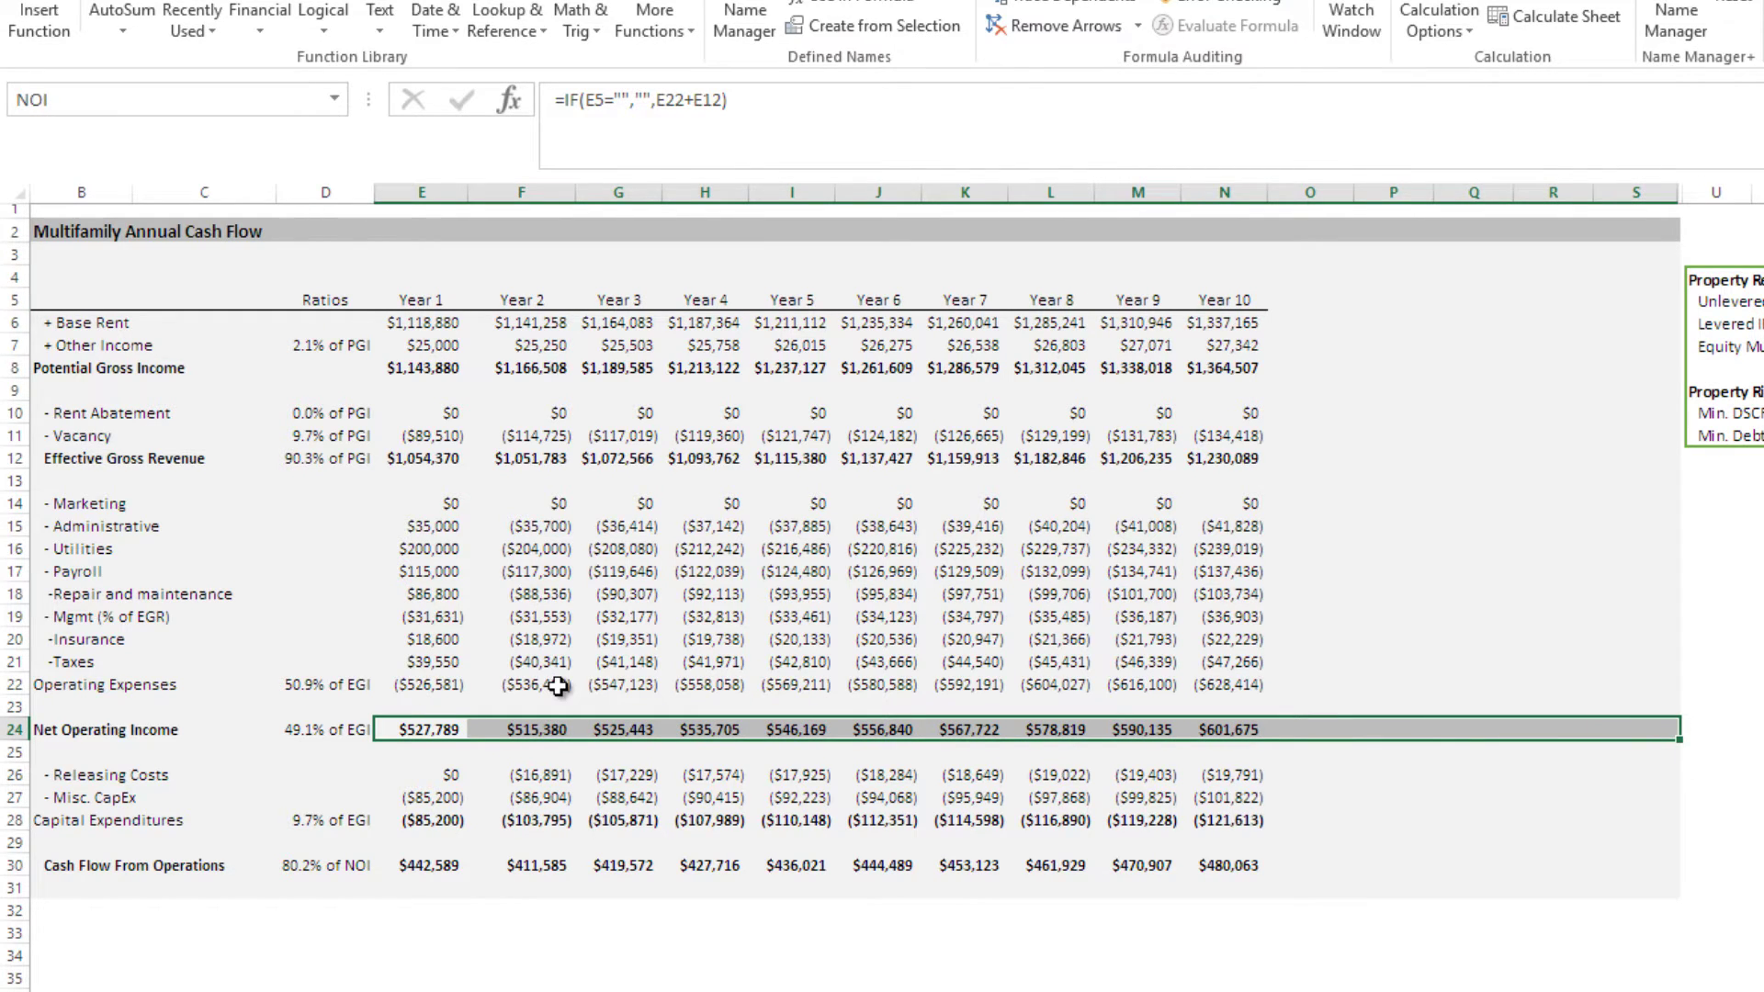
{"action": "left_click", "coordinate": [429, 256]}
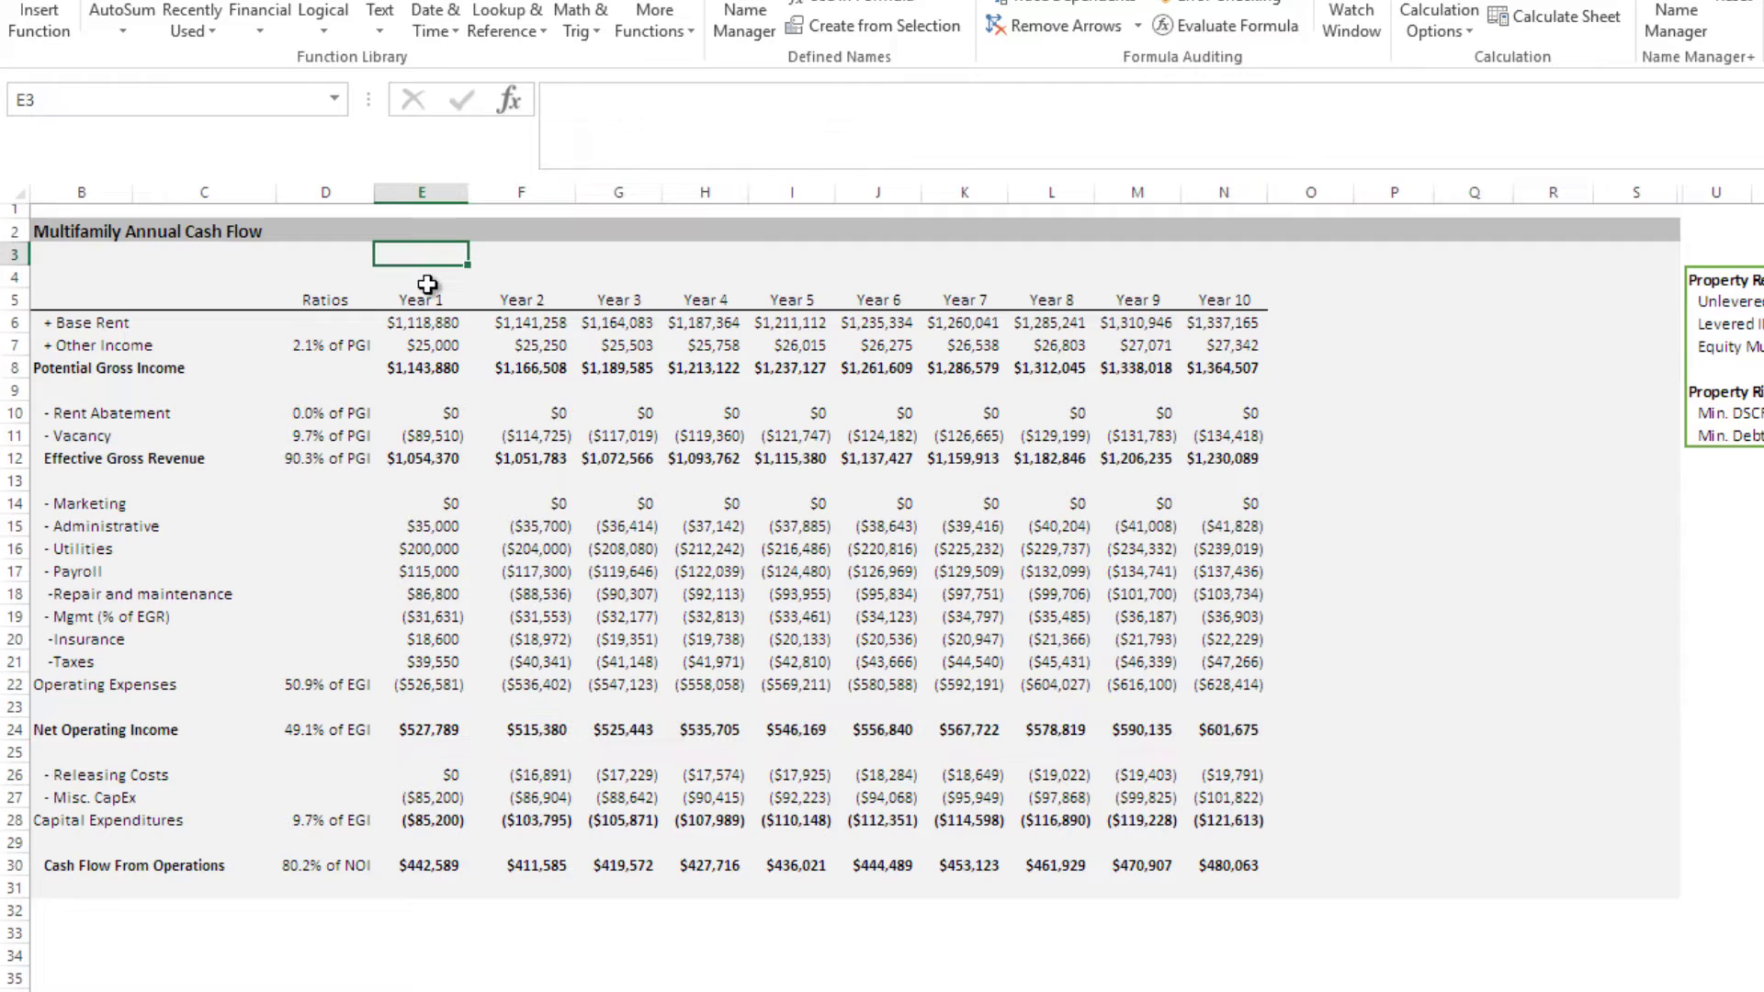
{"action": "left_click_drag", "start_coordinate": [426, 296], "coordinate": [1621, 292]}
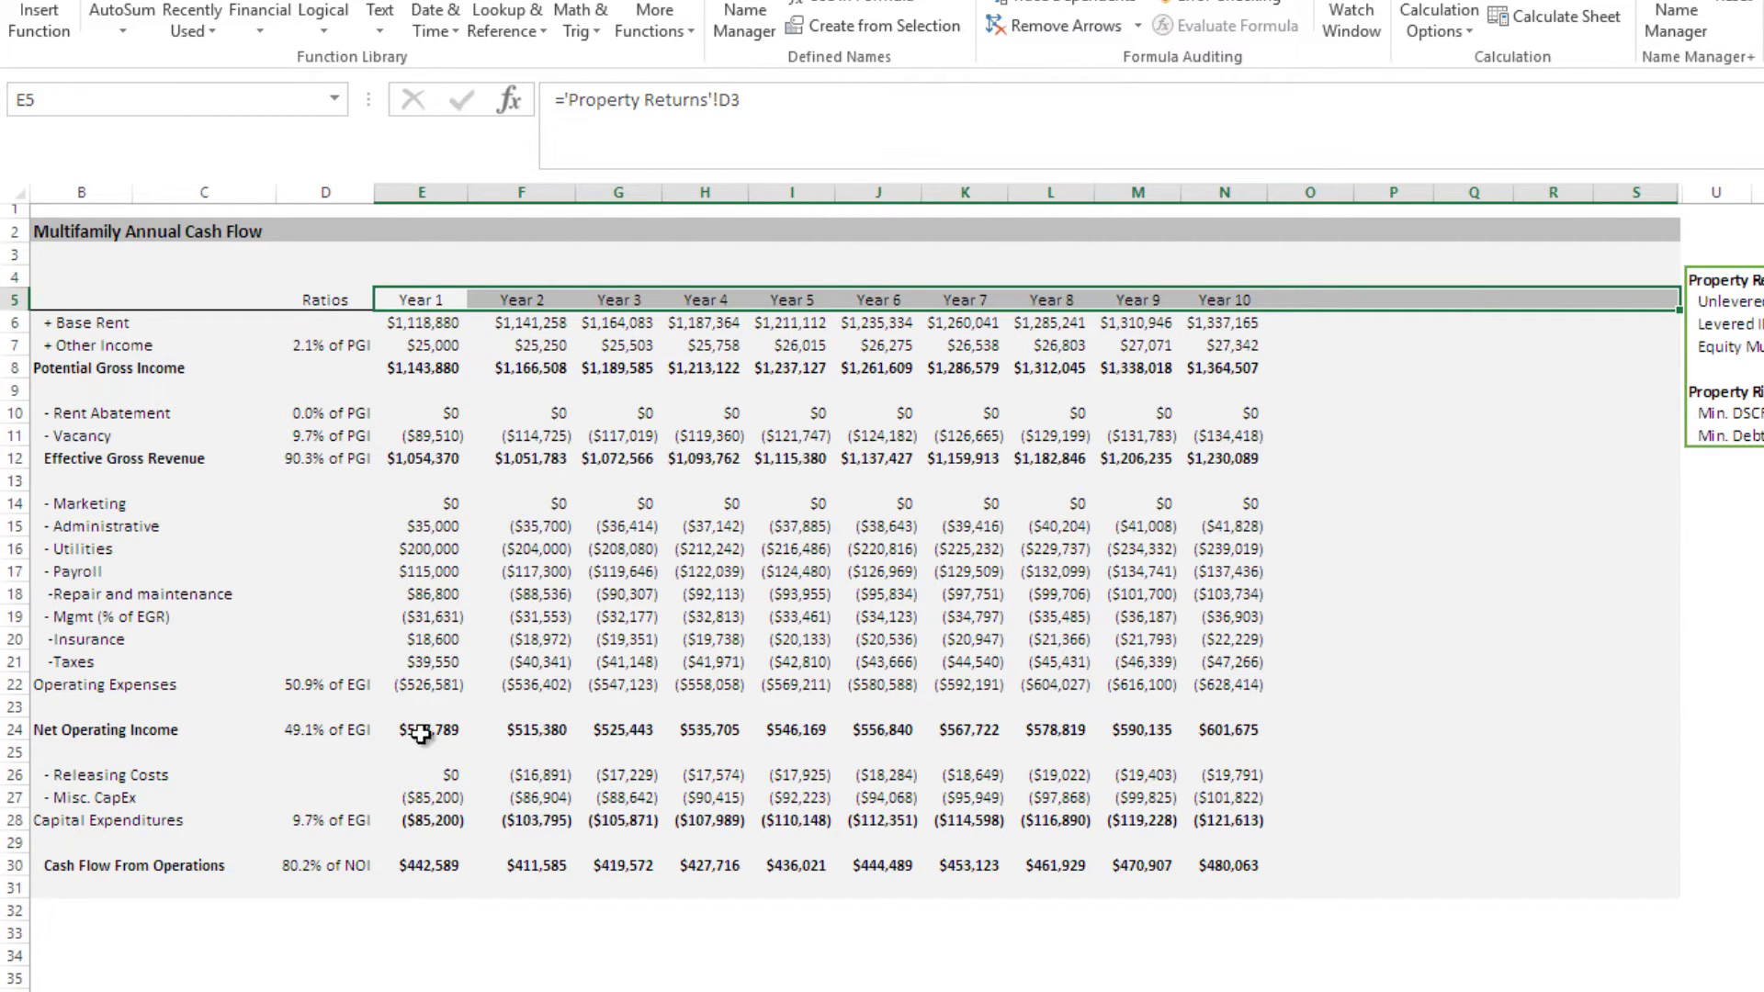
{"action": "left_click_drag", "start_coordinate": [421, 733], "coordinate": [1632, 731]}
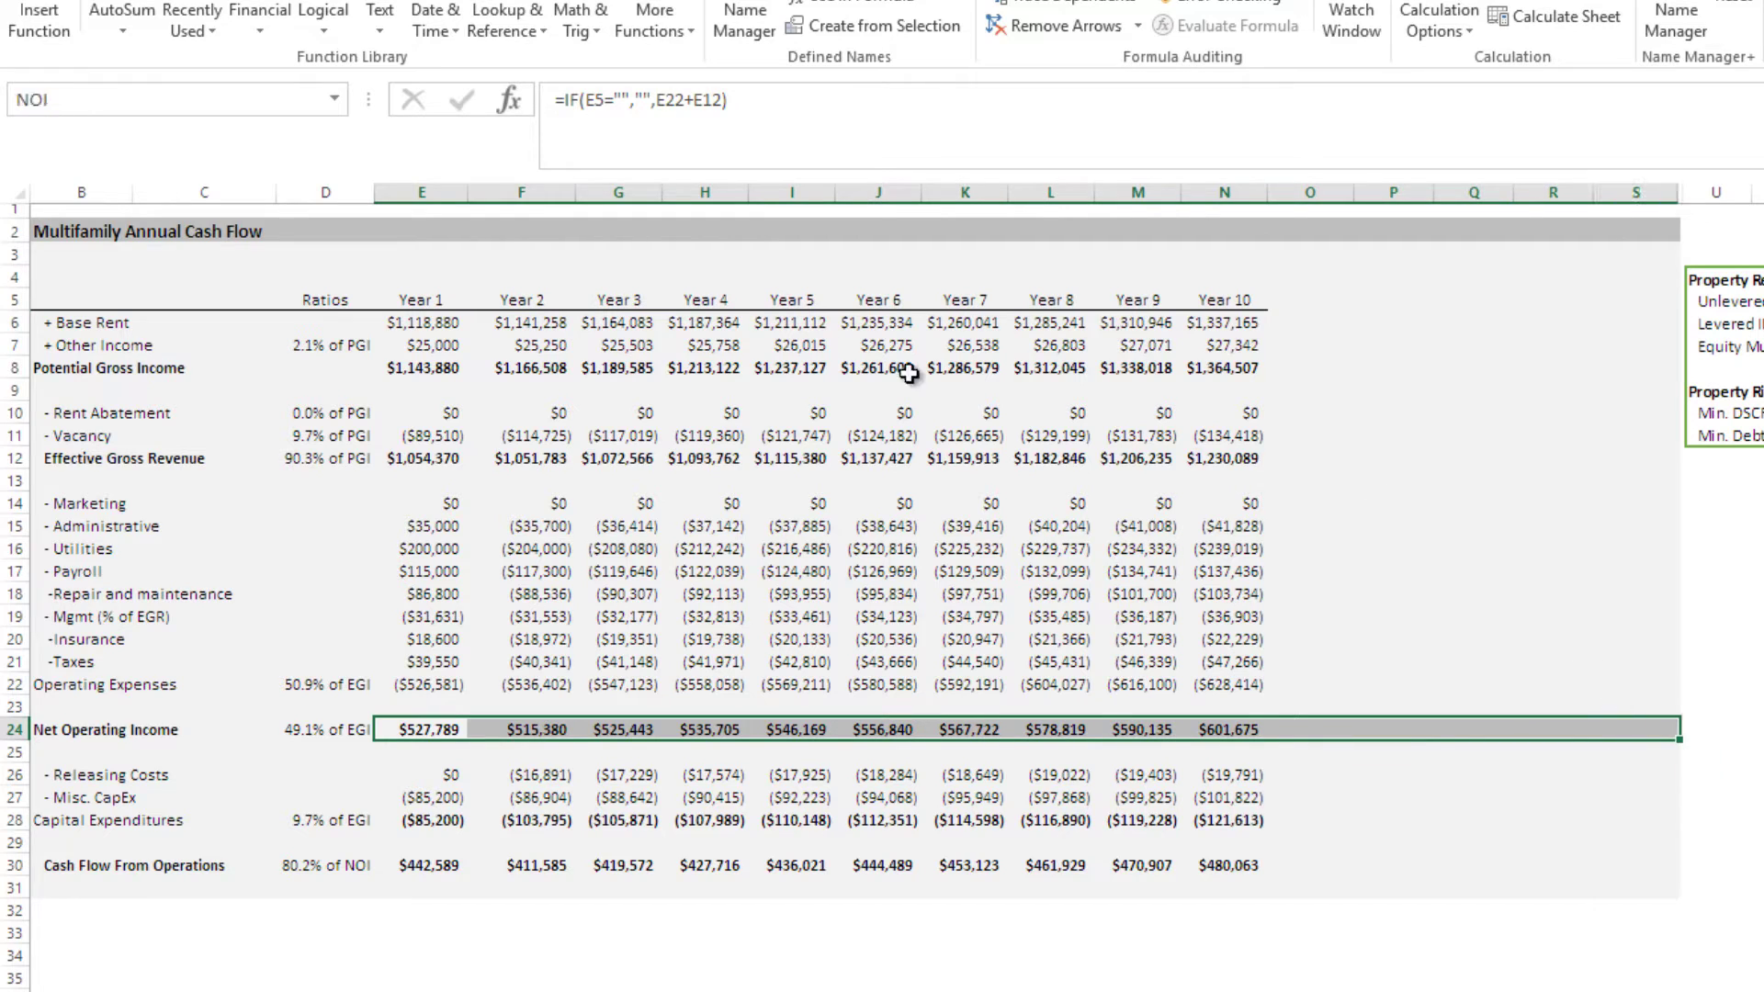
{"action": "left_click", "coordinate": [438, 254]}
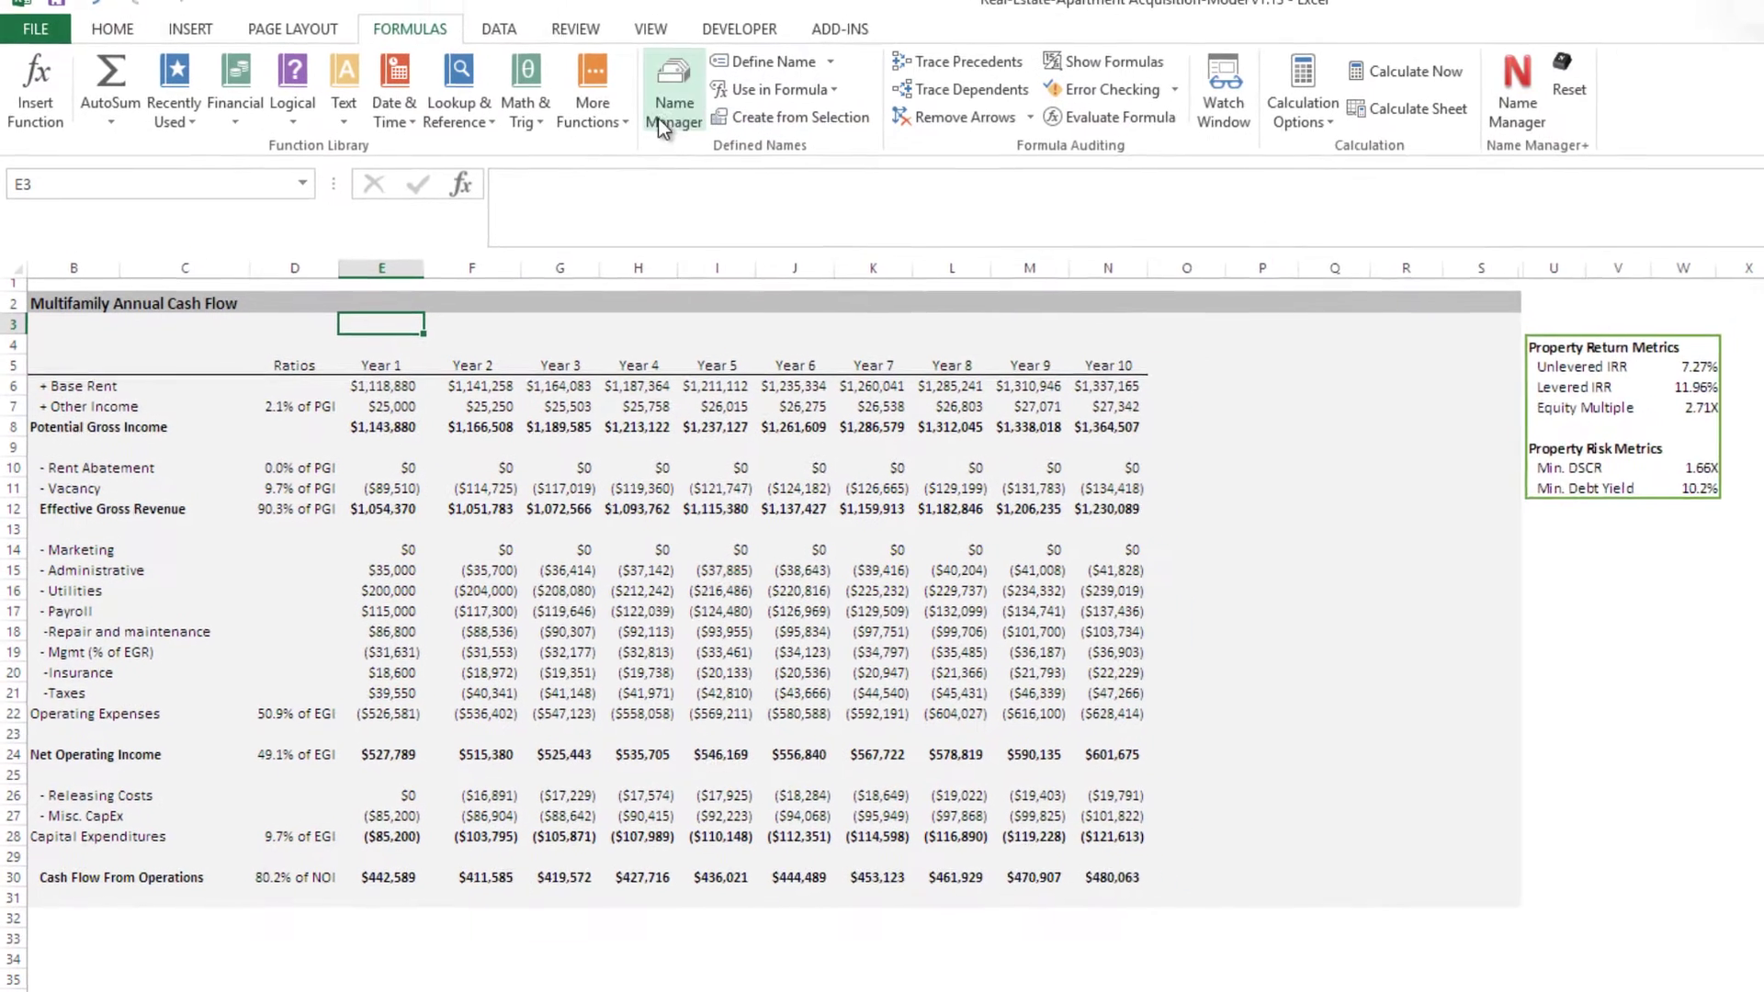
{"action": "left_click", "coordinate": [658, 117]}
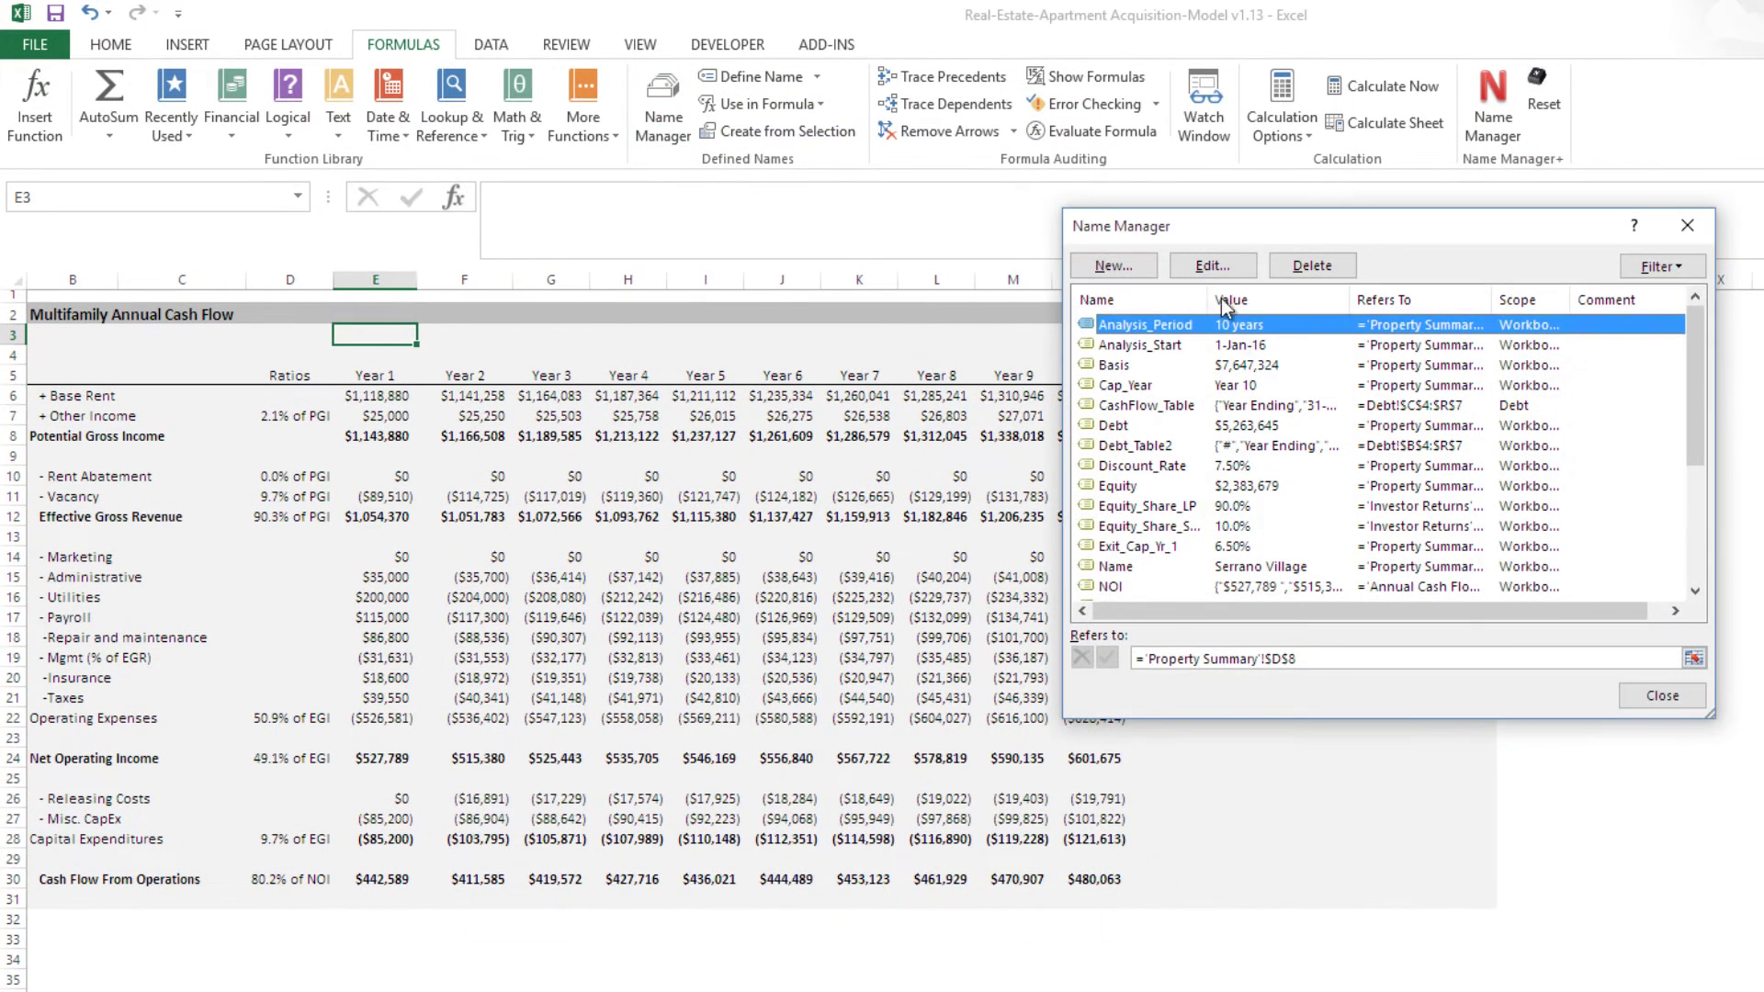
{"action": "left_click", "coordinate": [1149, 254]}
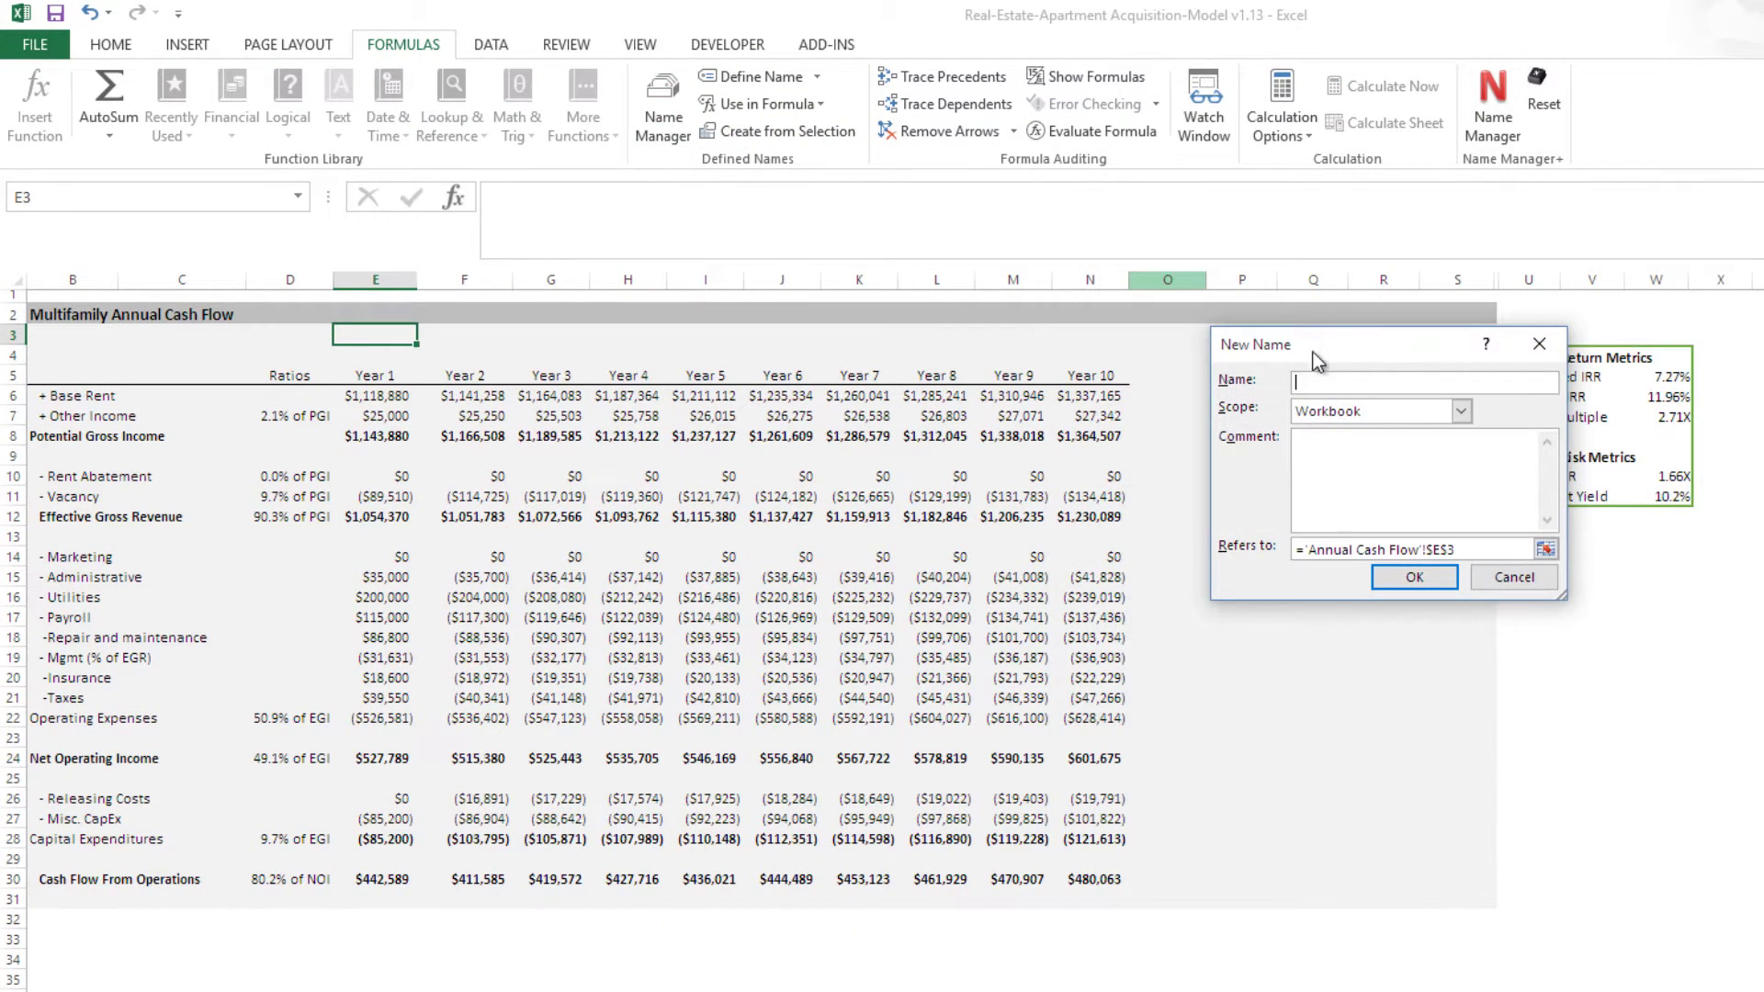
{"action": "left_click_drag", "start_coordinate": [1314, 351], "coordinate": [1180, 528]}
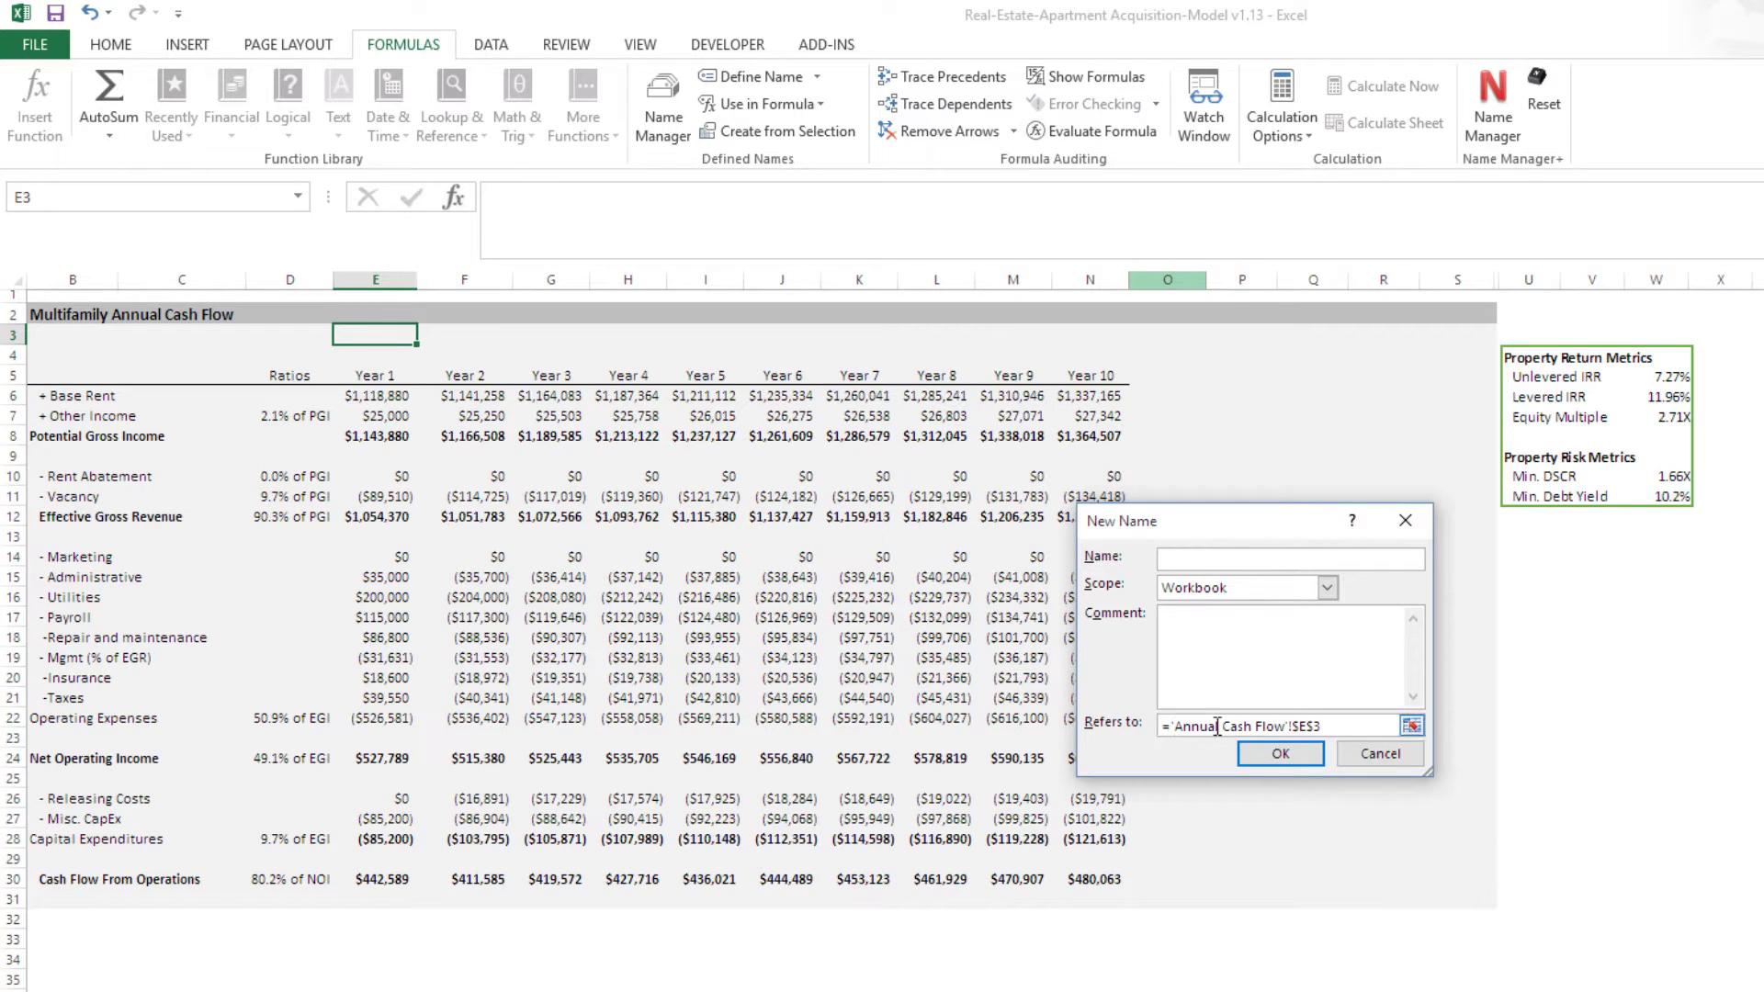
{"action": "left_click_drag", "start_coordinate": [1320, 727], "coordinate": [1160, 727]}
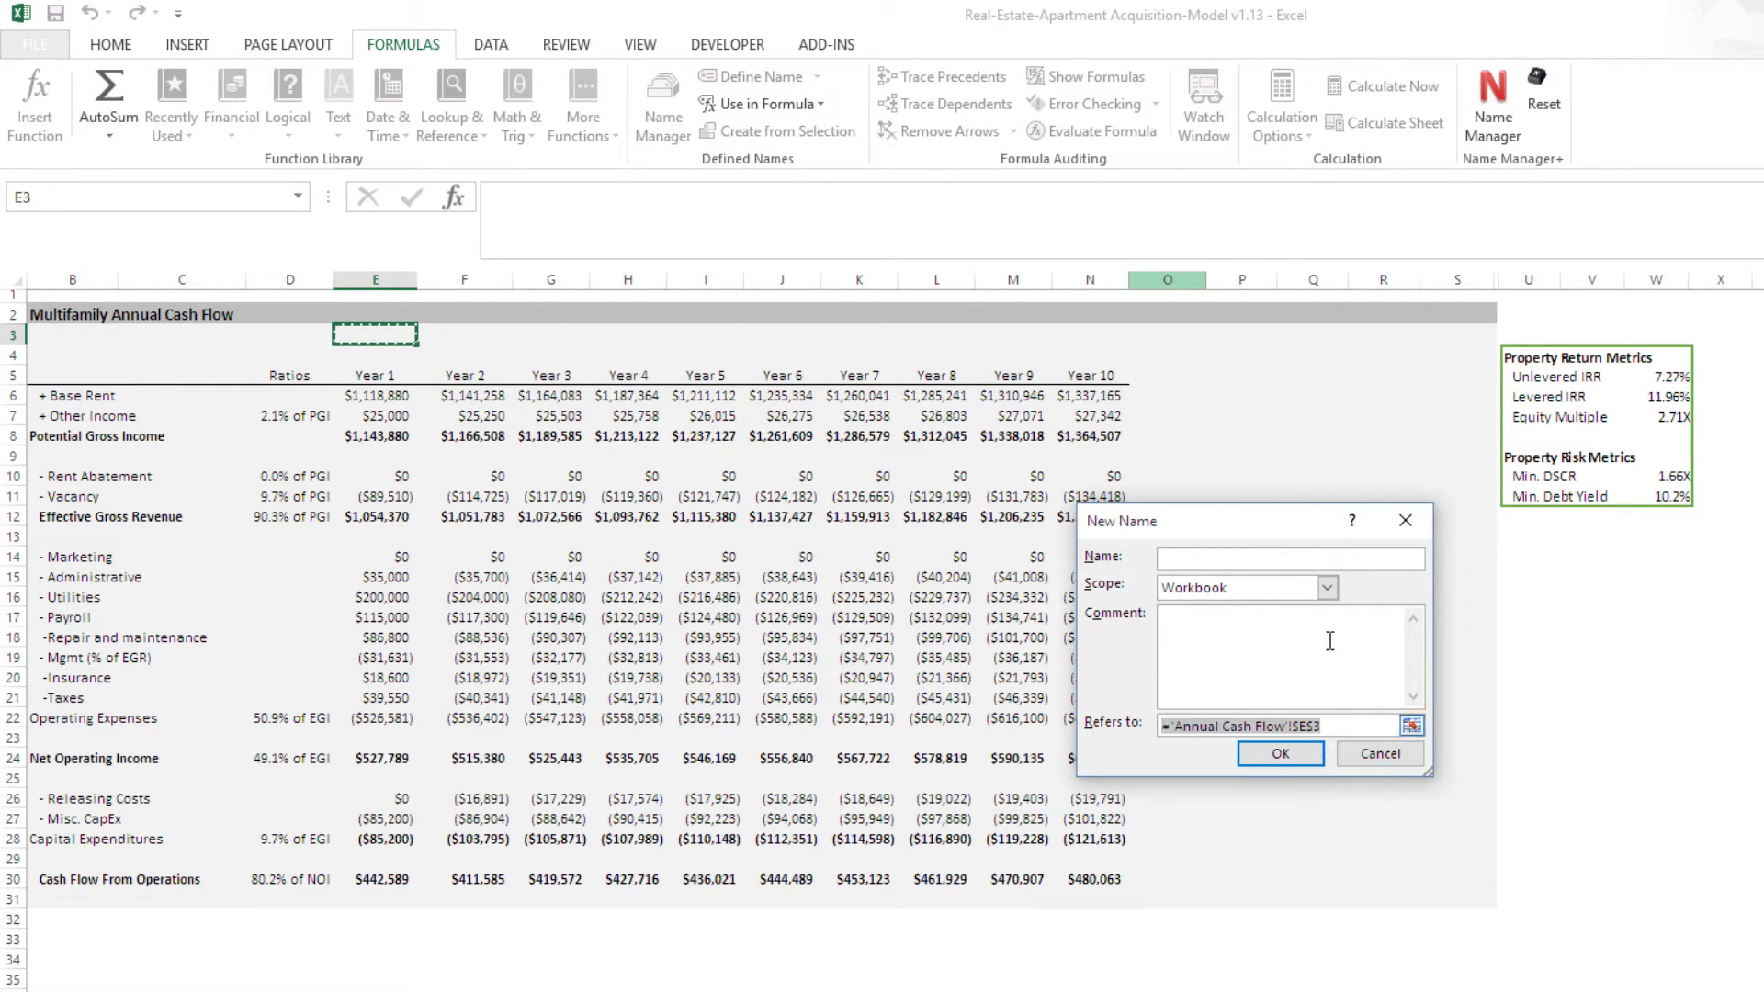
{"action": "left_click", "coordinate": [1323, 726]}
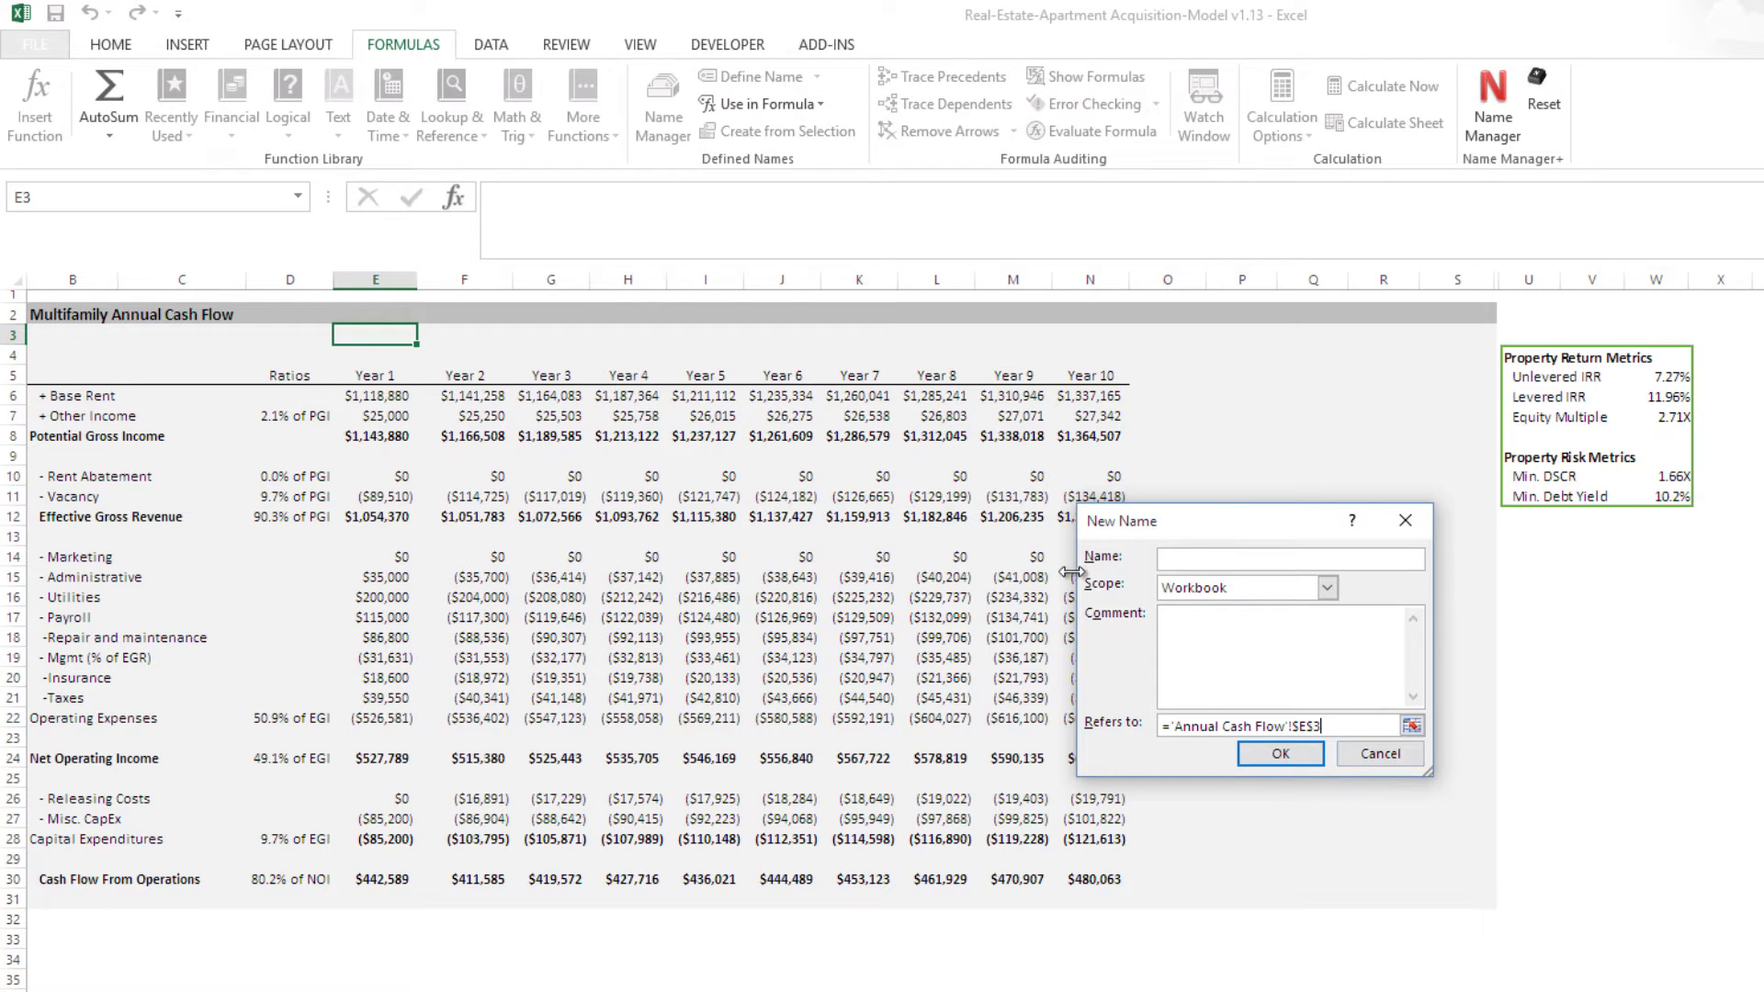
{"action": "left_click_drag", "start_coordinate": [1328, 726], "coordinate": [1093, 724]}
{"action": "type", "text": "="}
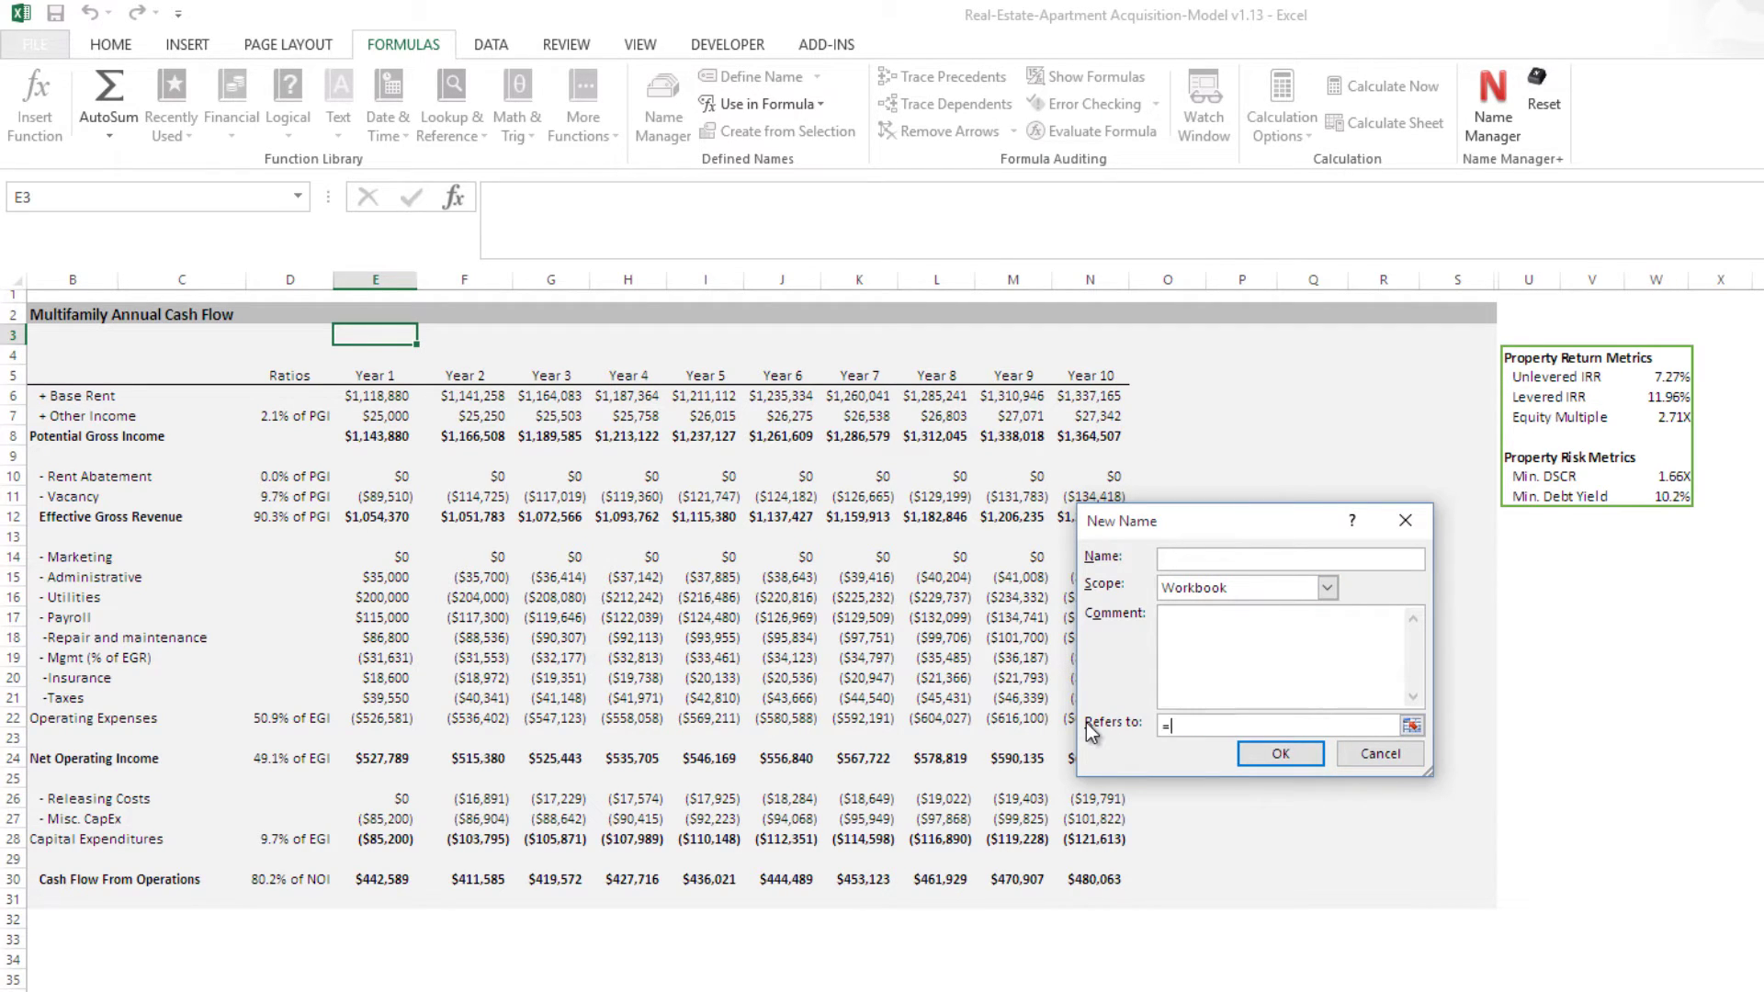
{"action": "type", "text": "offset("}
{"action": "left_click", "coordinate": [1381, 753]}
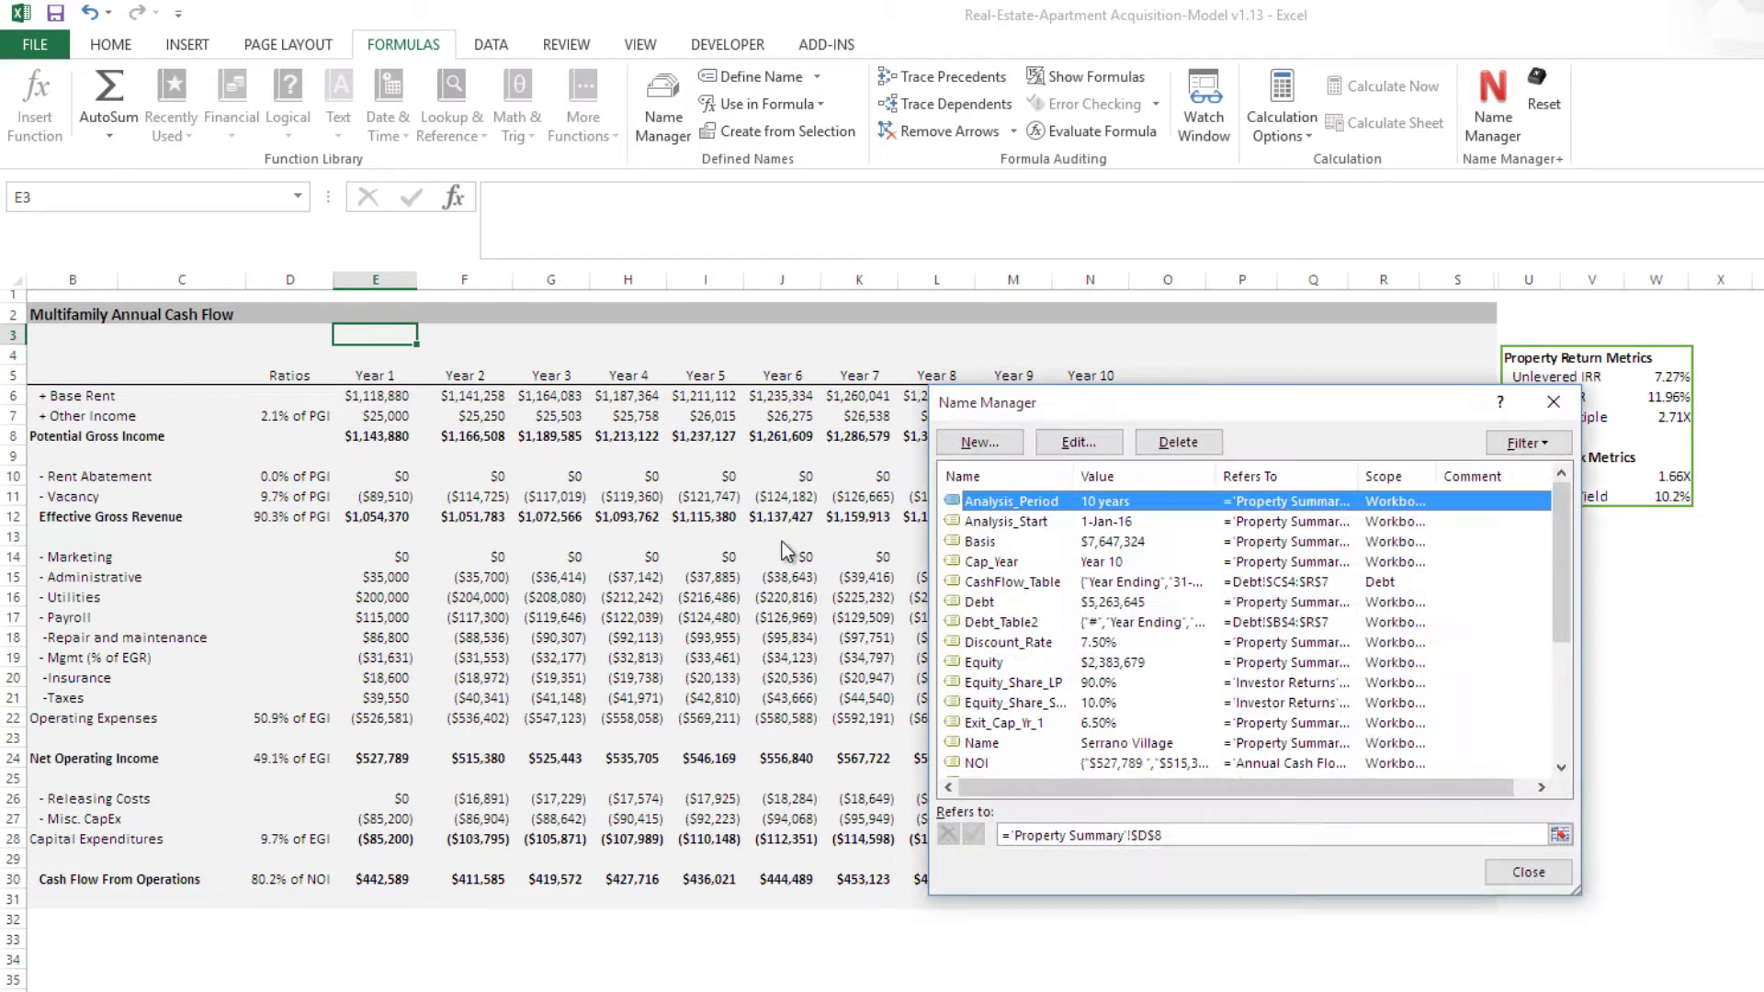
{"action": "left_click", "coordinate": [1529, 872]}
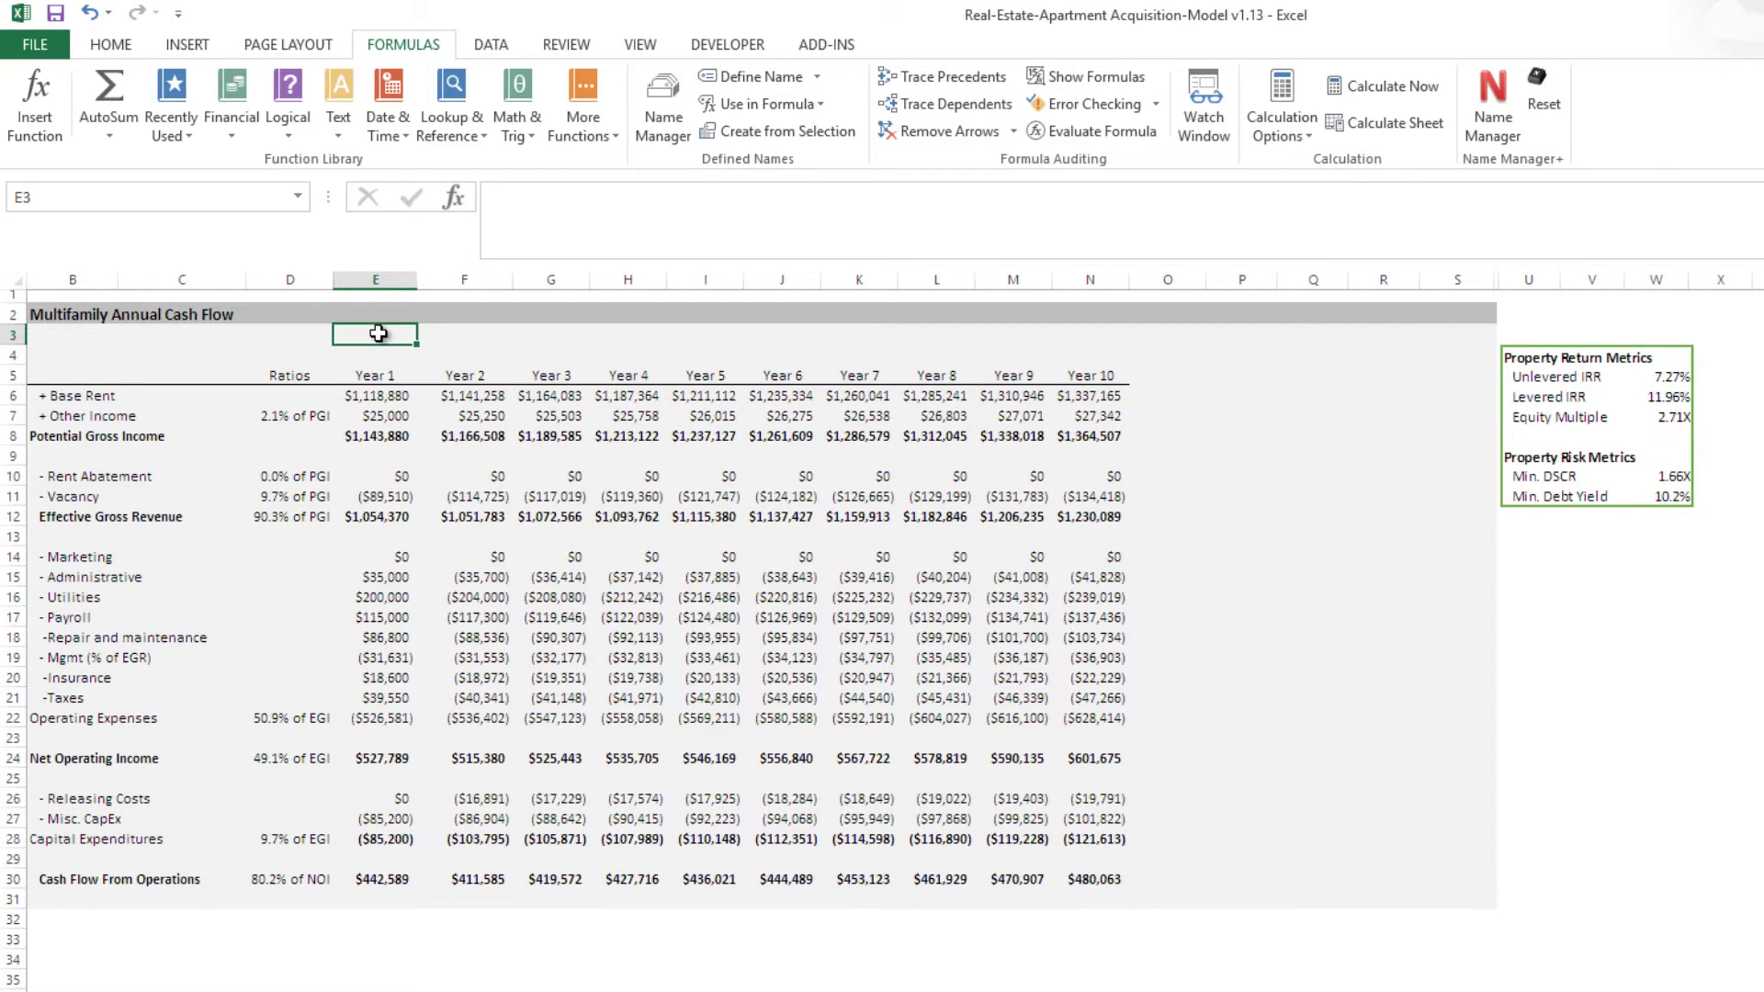
Step: Type =OFFSET($E$5,0,0,1, in E3 with an absolute Year 1 anchor, then jump to Property Summary
{"action": "type", "text": "=of"}
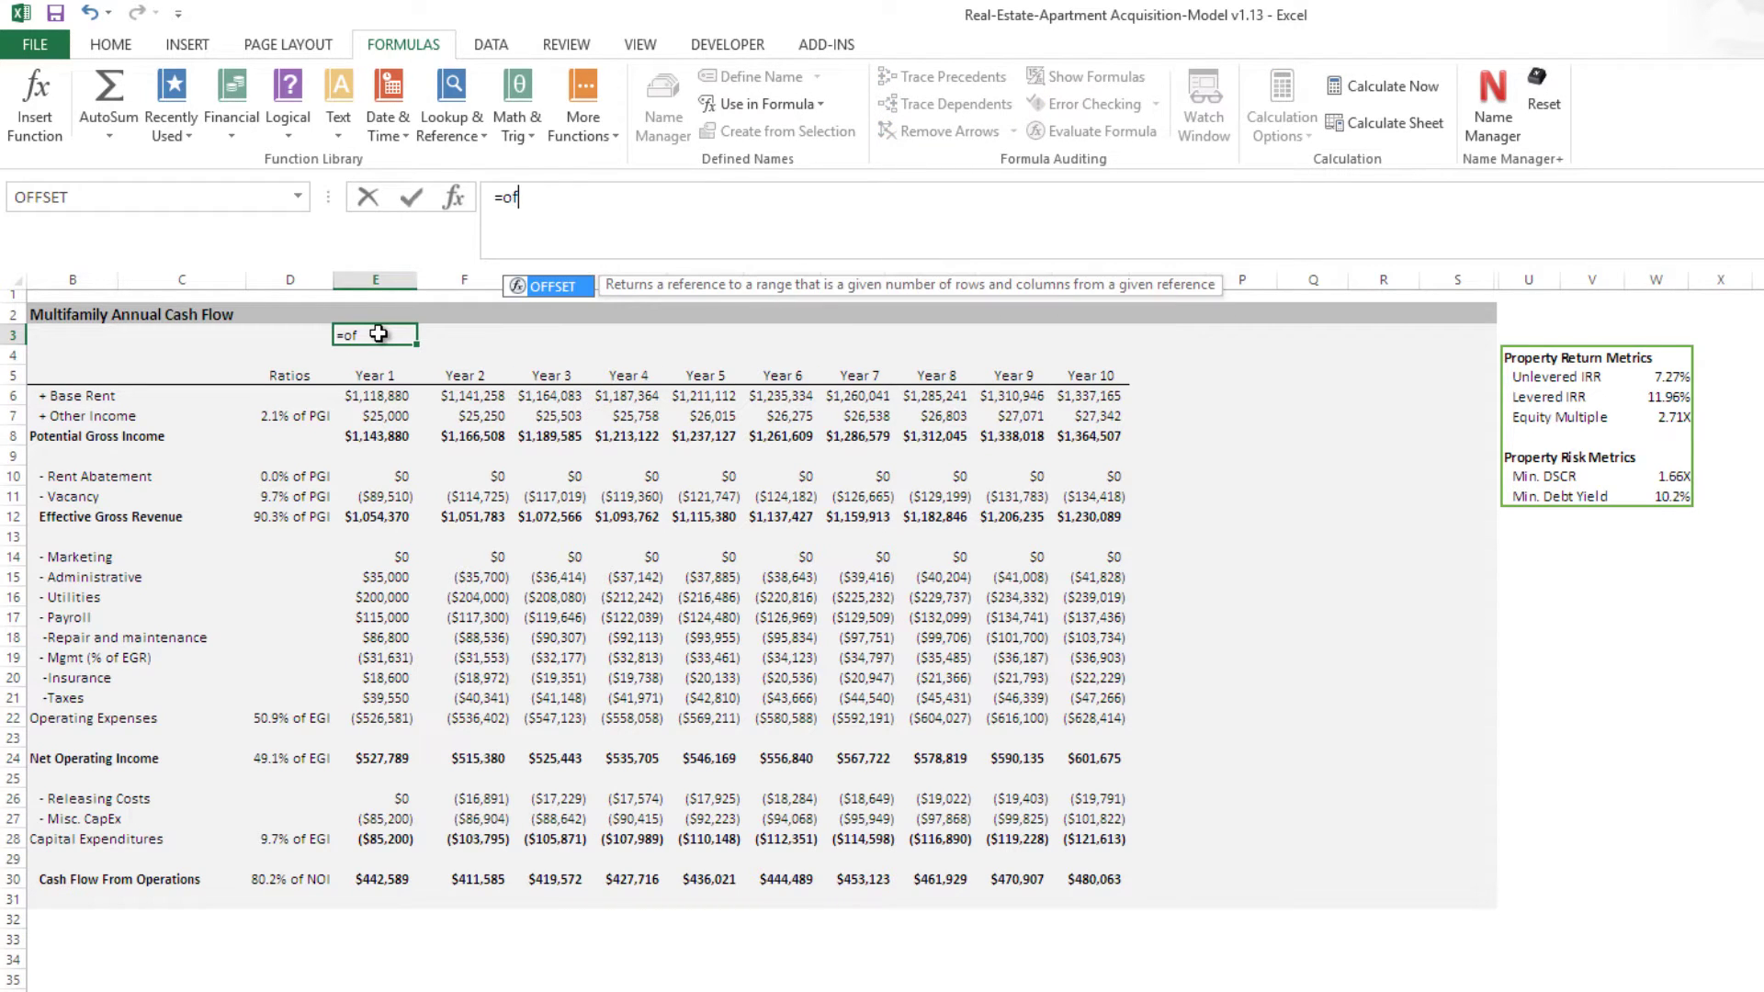
{"action": "type", "text": "fset"}
{"action": "key", "text": "Tab"}
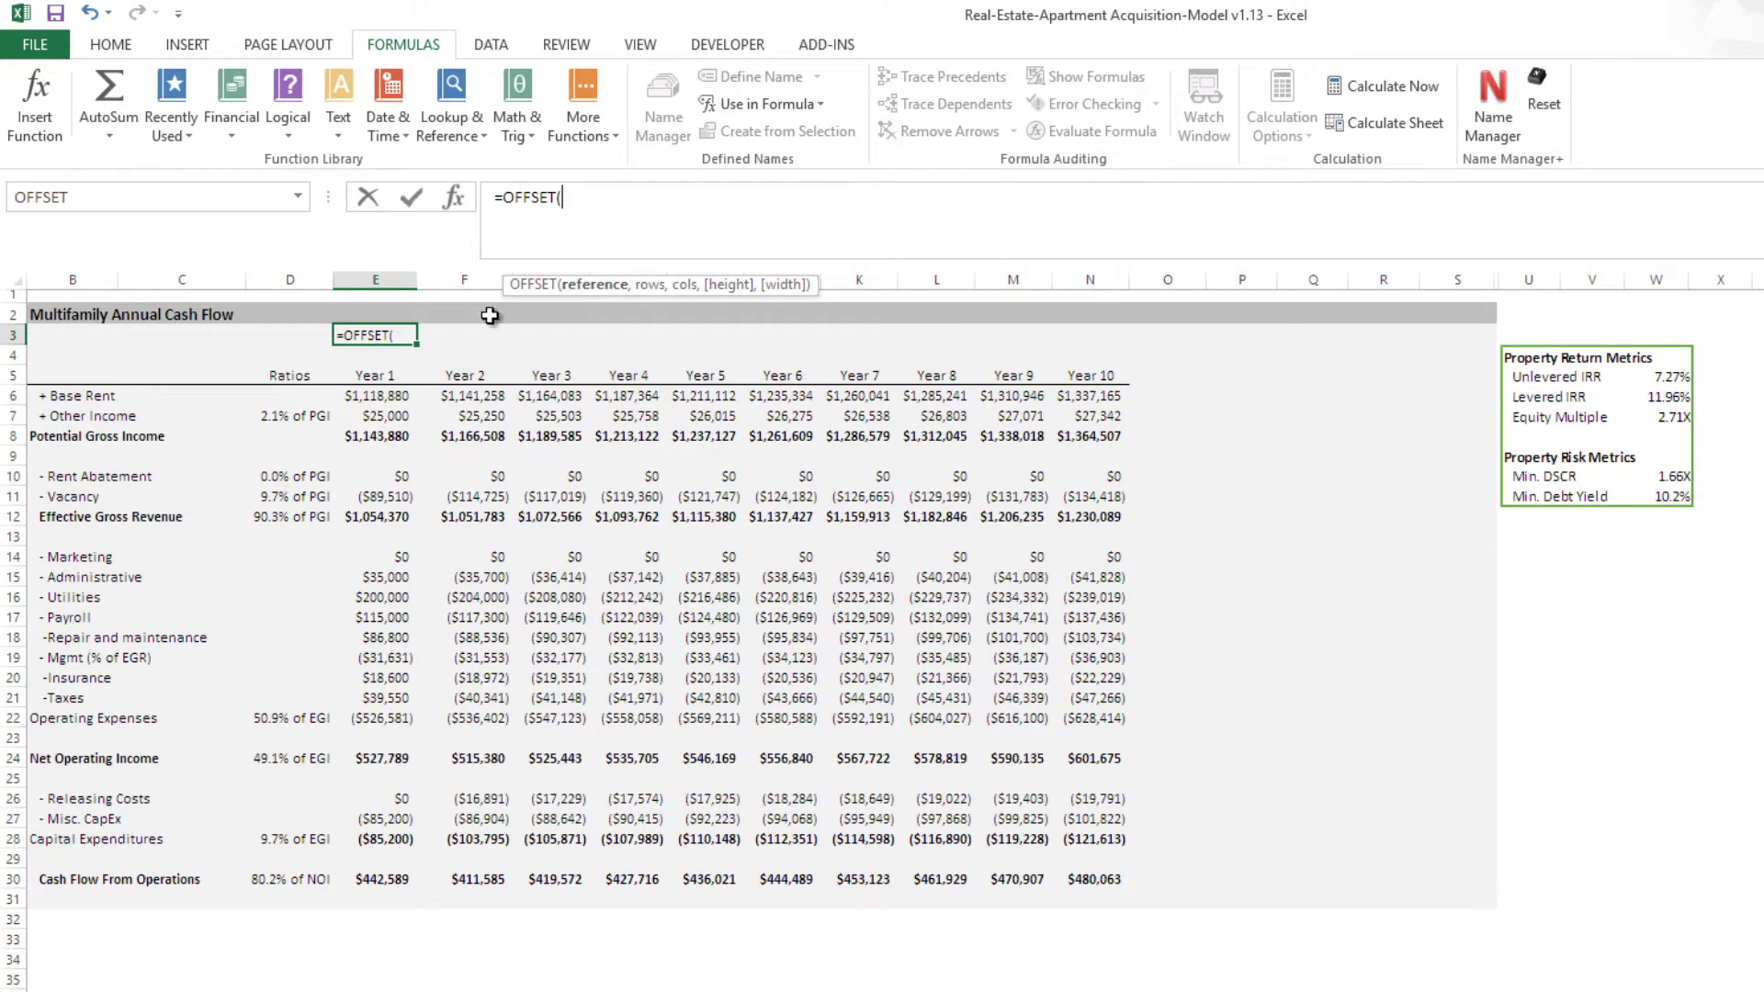
{"action": "left_click", "coordinate": [390, 375]}
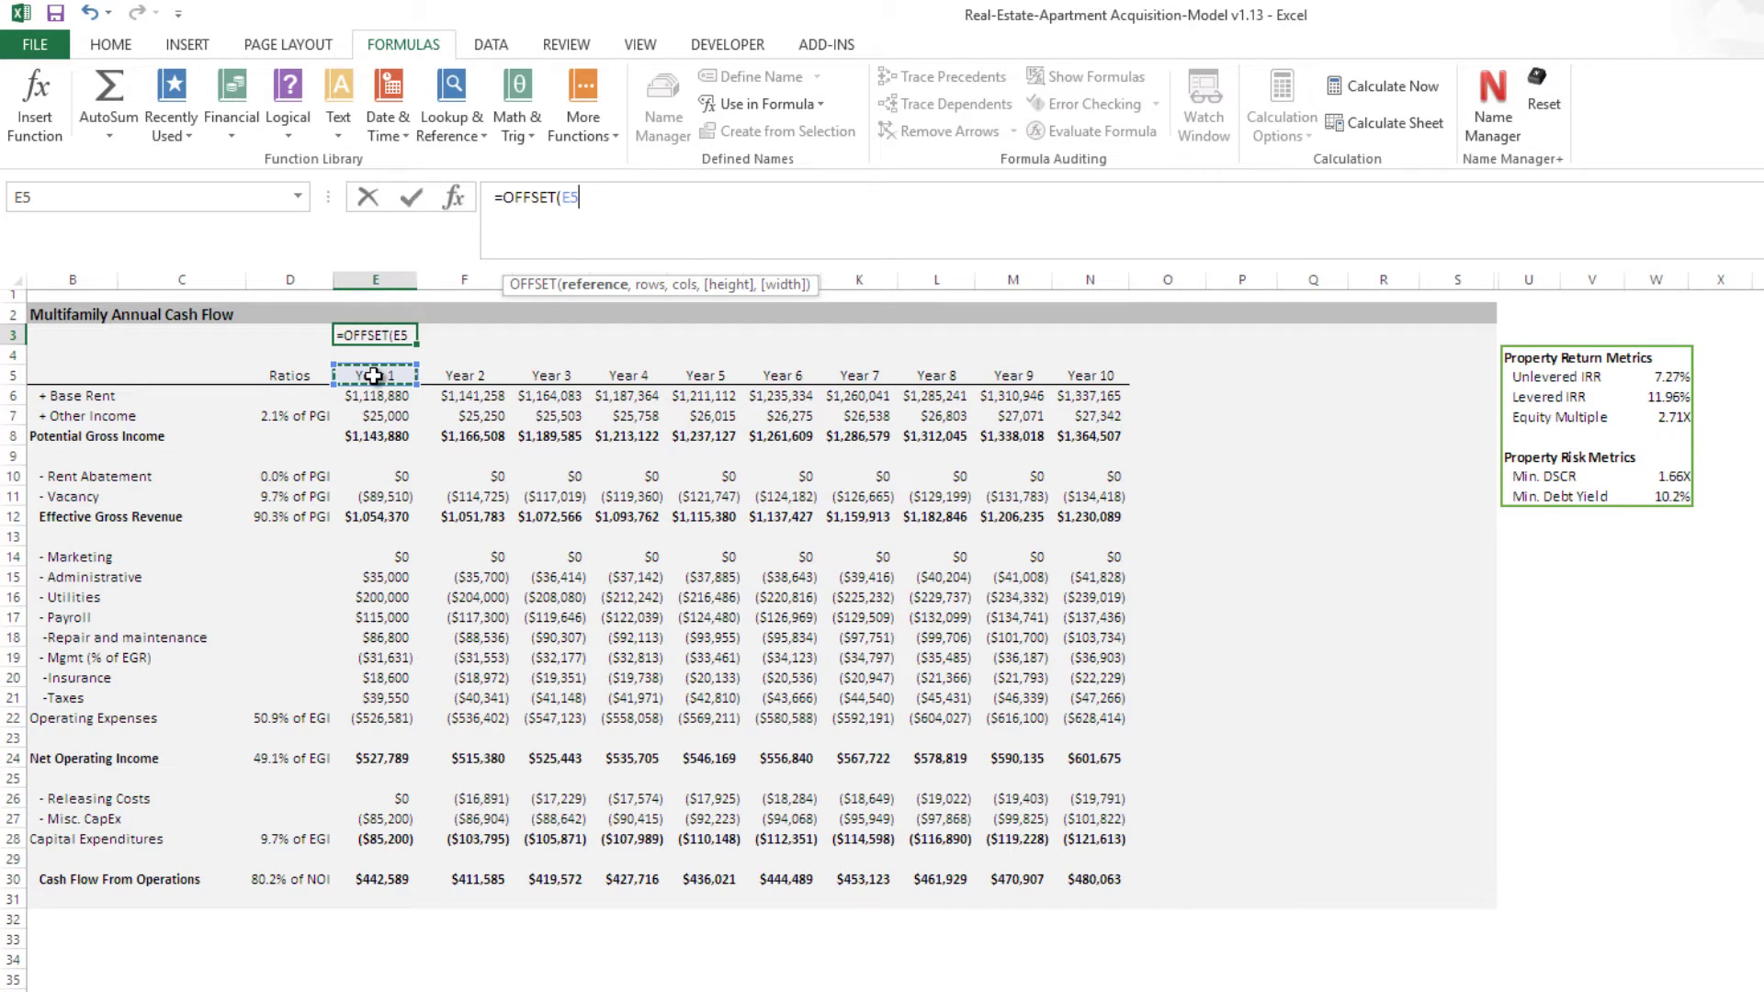
{"action": "key", "text": "F4"}
{"action": "type", "text": ","}
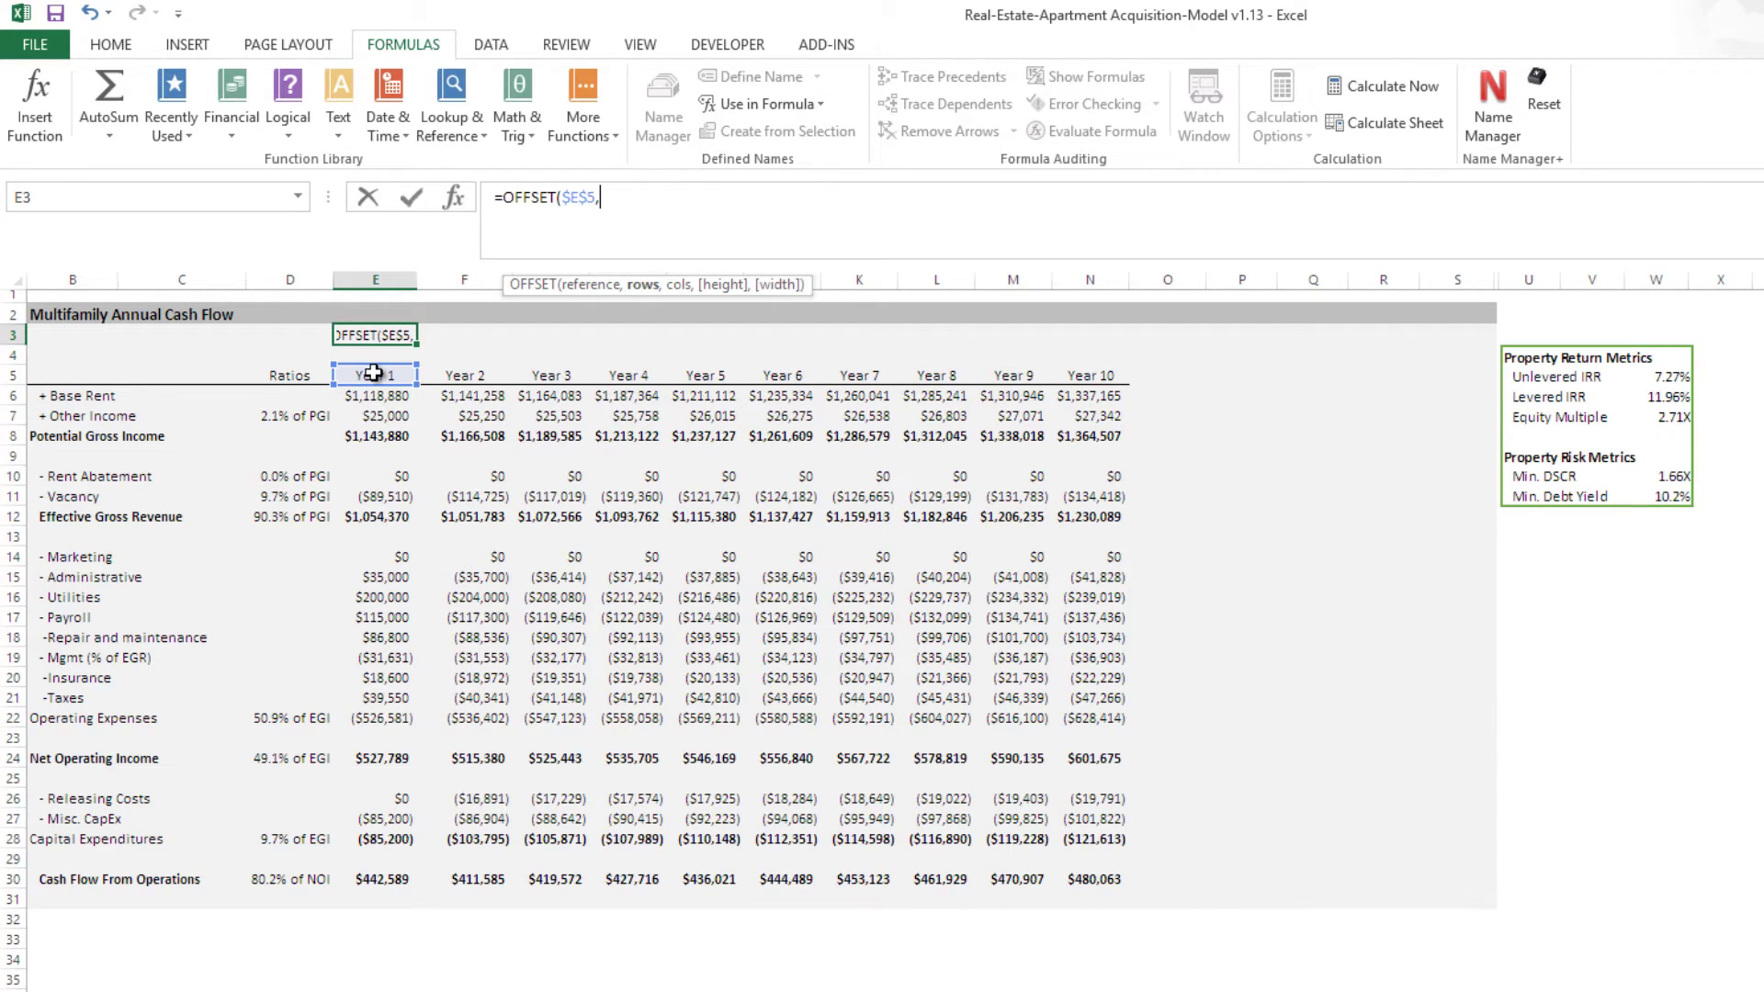
{"action": "type", "text": "0,"}
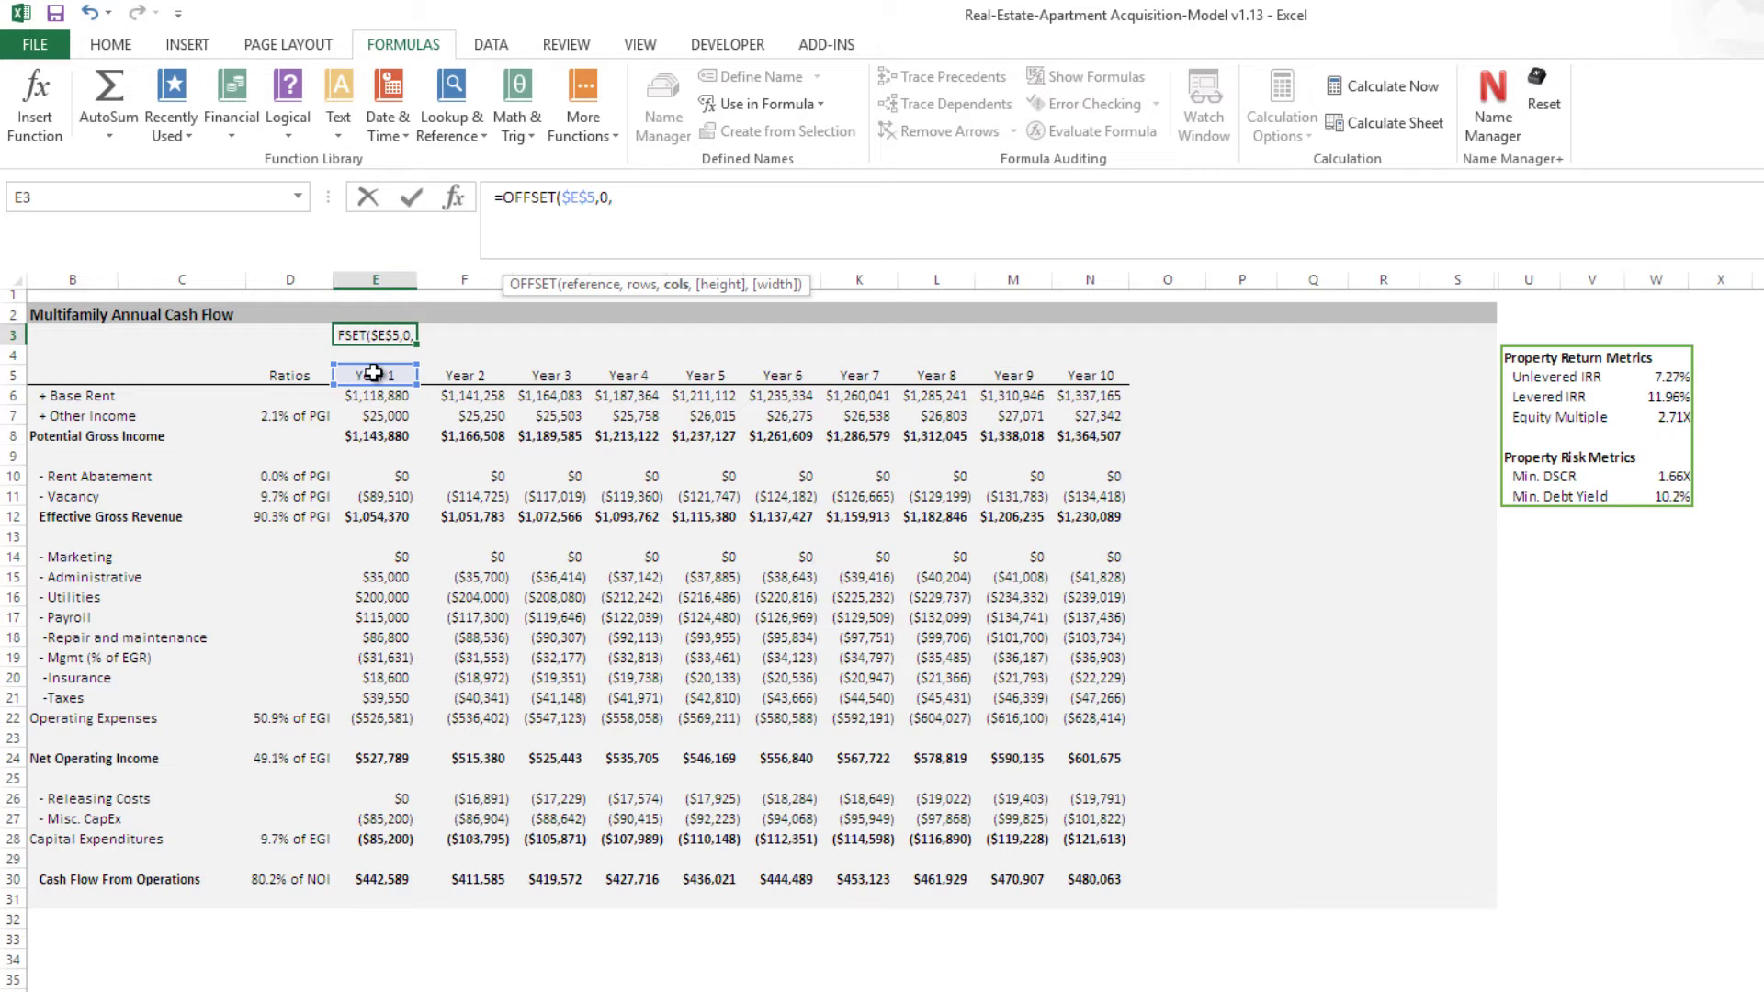
{"action": "type", "text": "0,"}
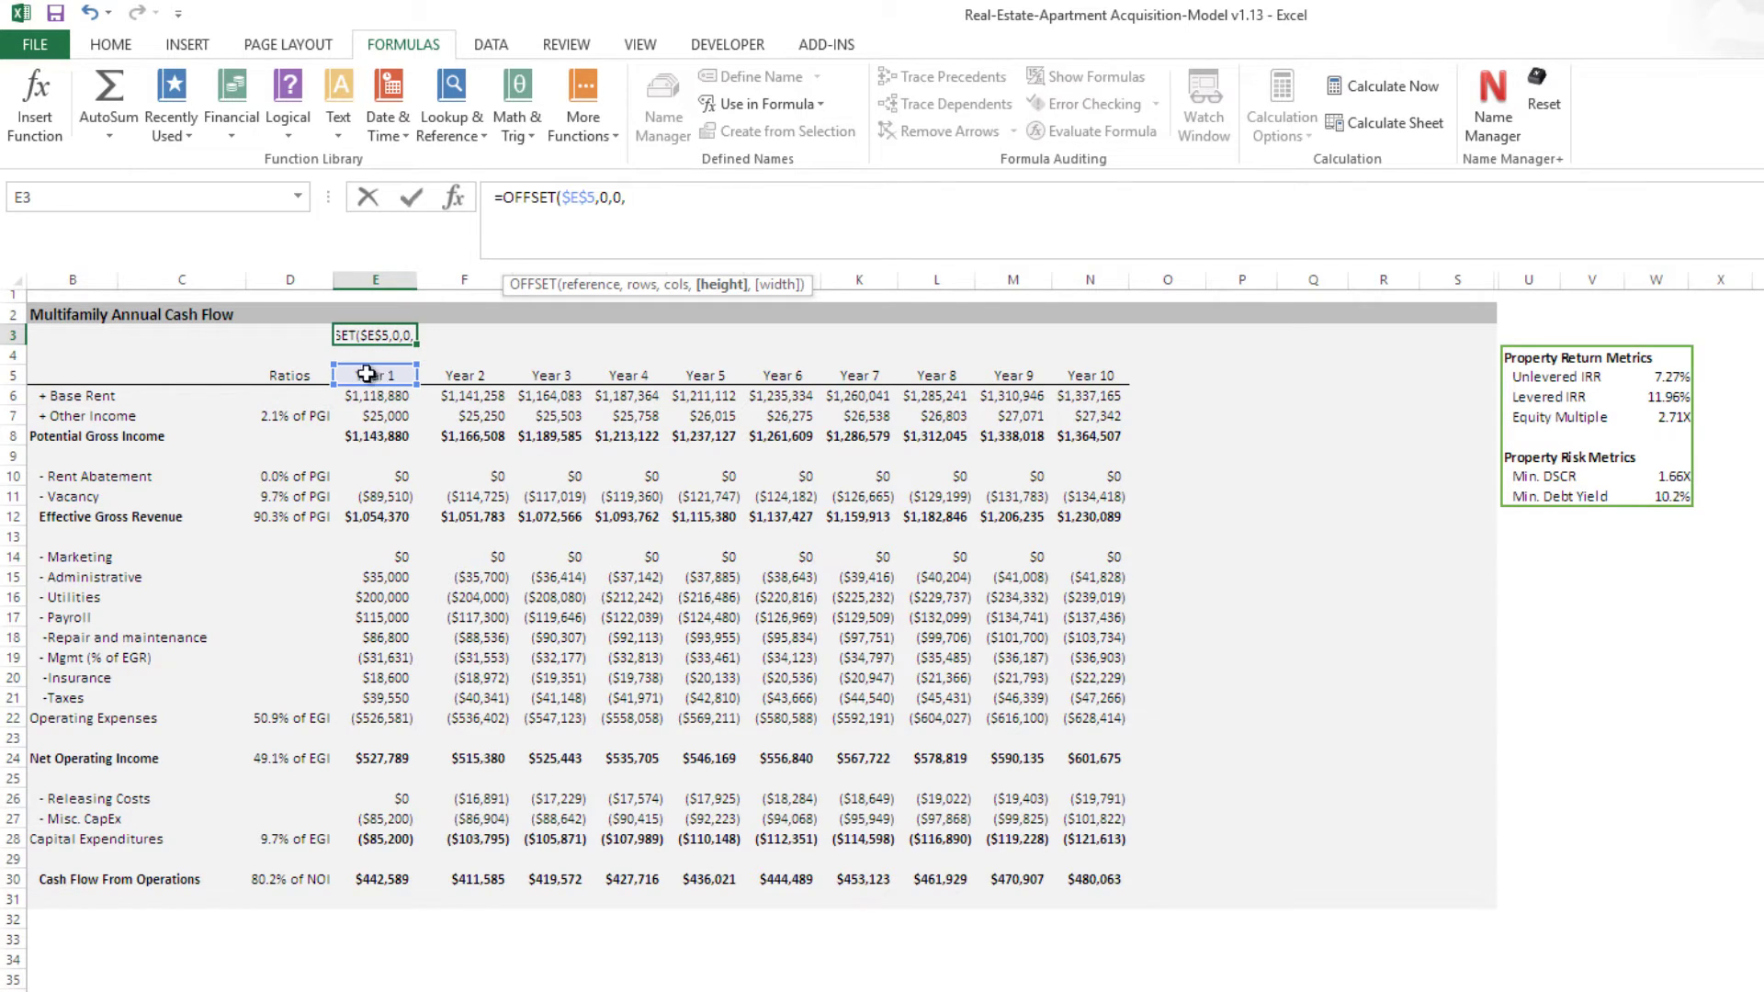
{"action": "type", "text": "1"}
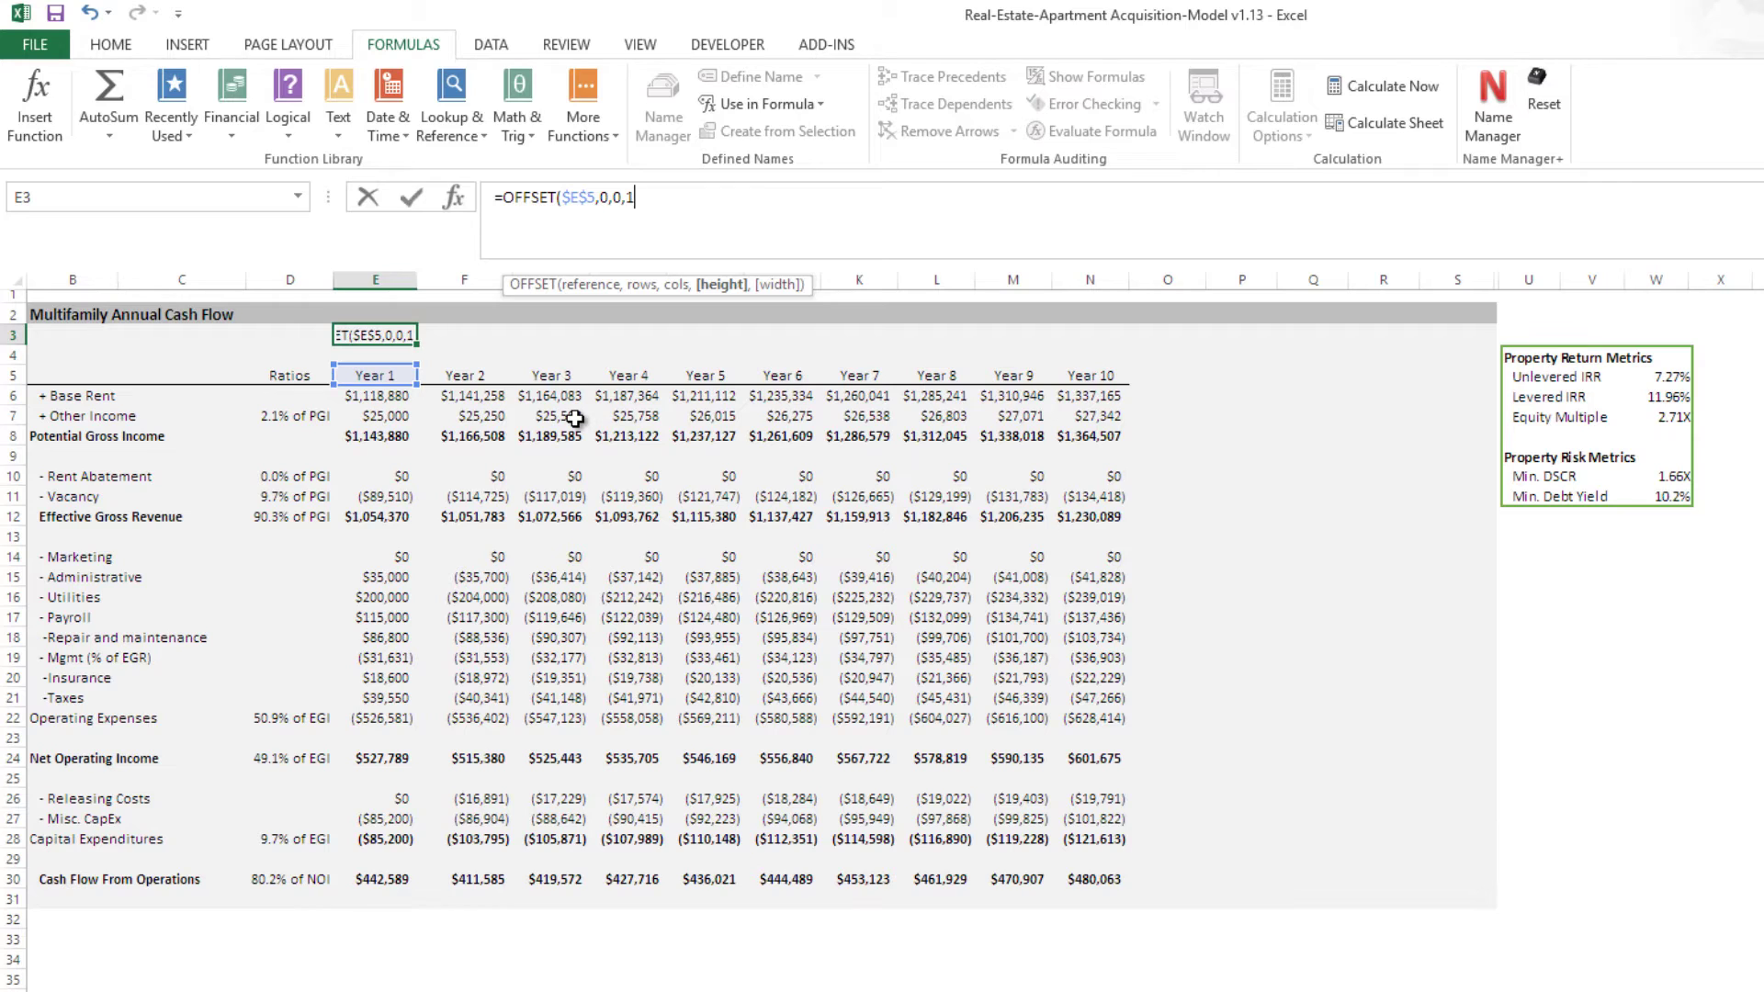
{"action": "type", "text": ","}
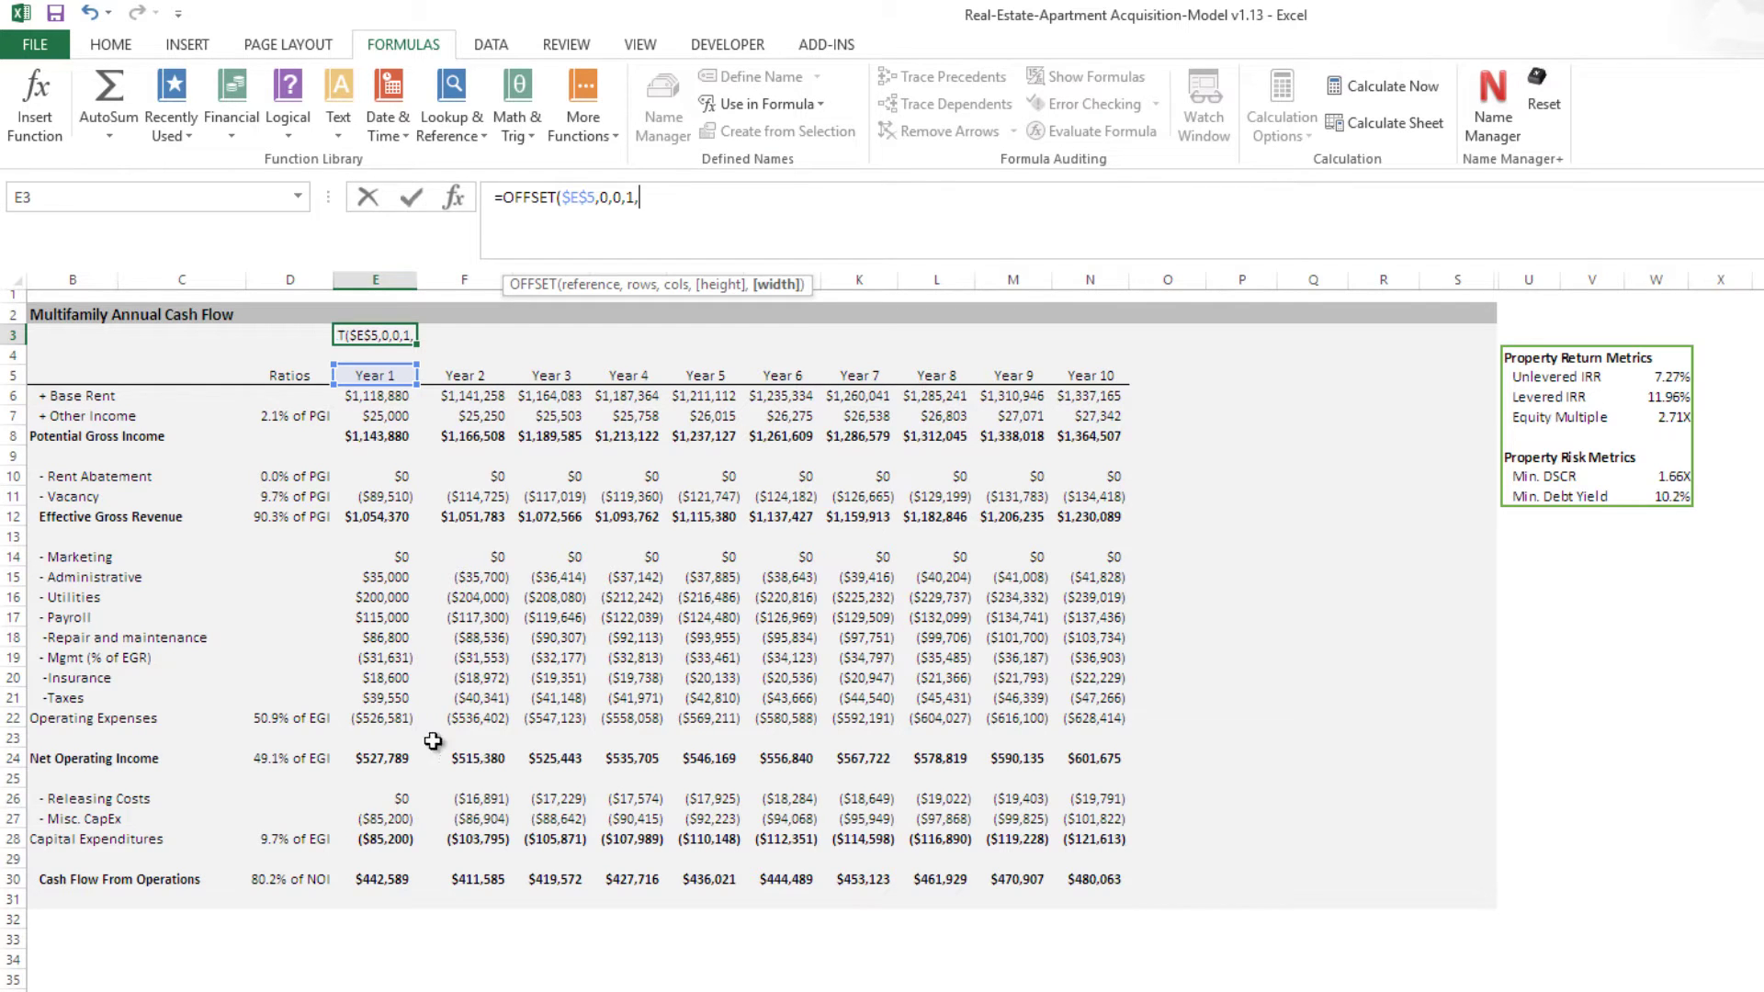
{"action": "key", "text": "ctrl+Page_Up"}
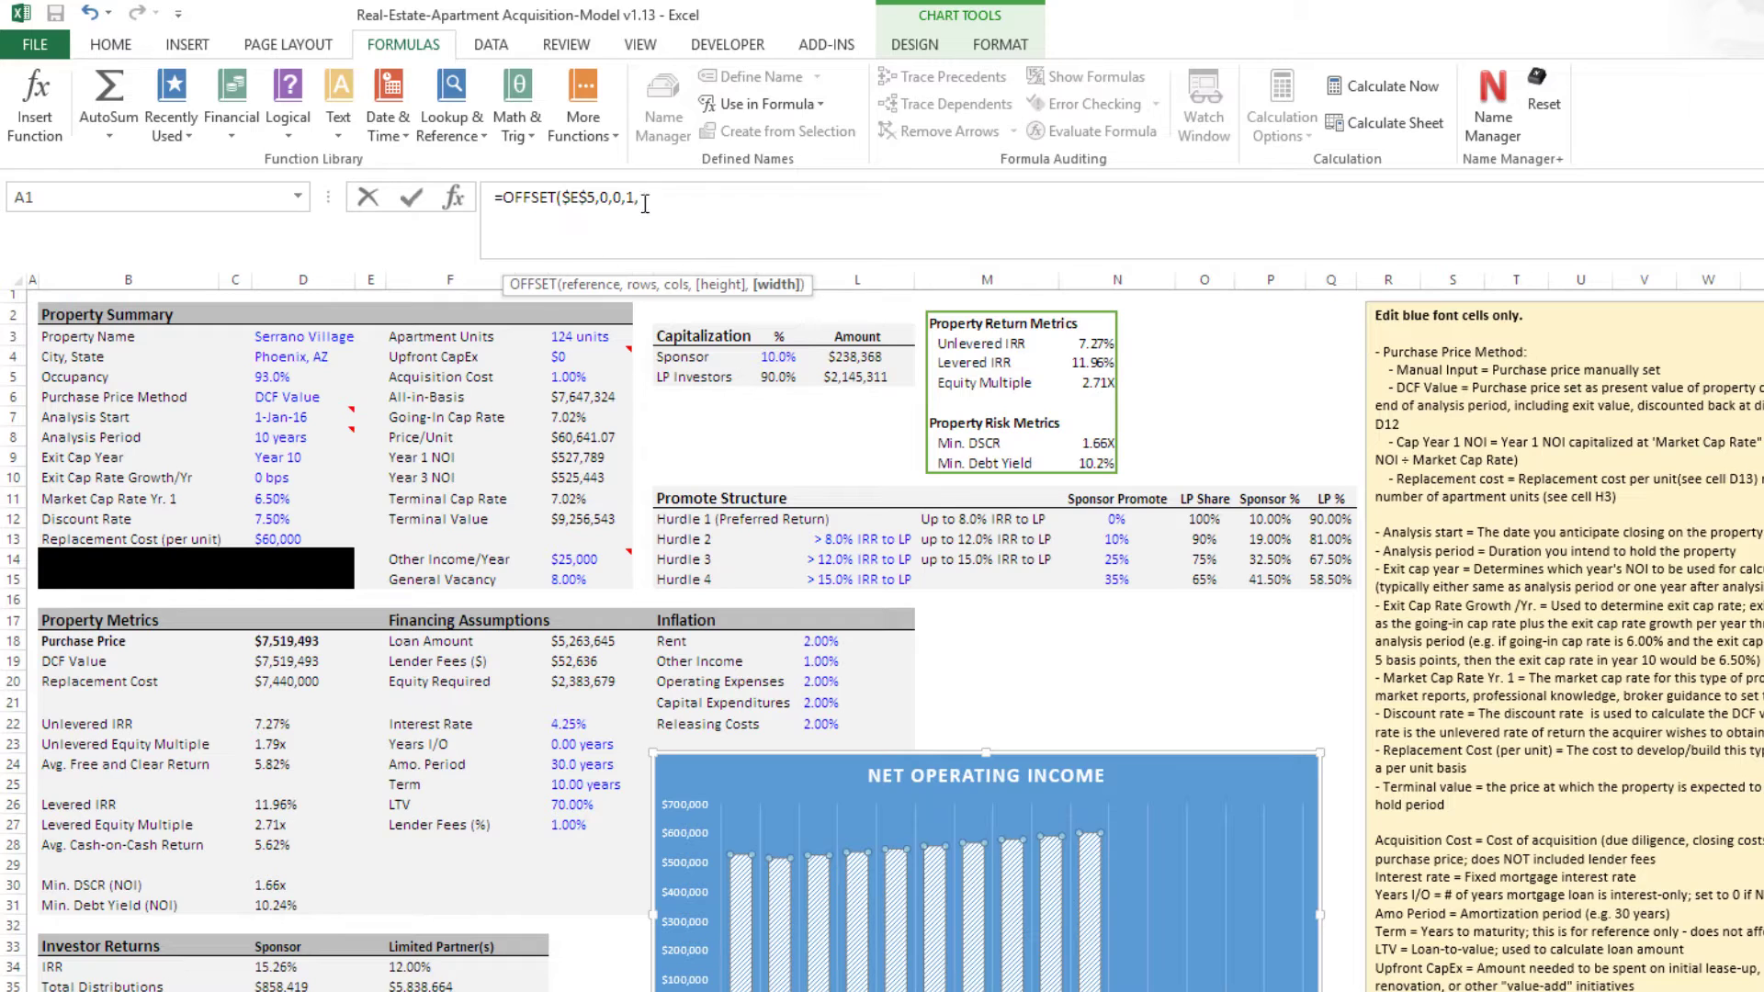
Step: Add the Analysis_Period reference from D8 to the formula, then delete it again
{"action": "left_click", "coordinate": [294, 439]}
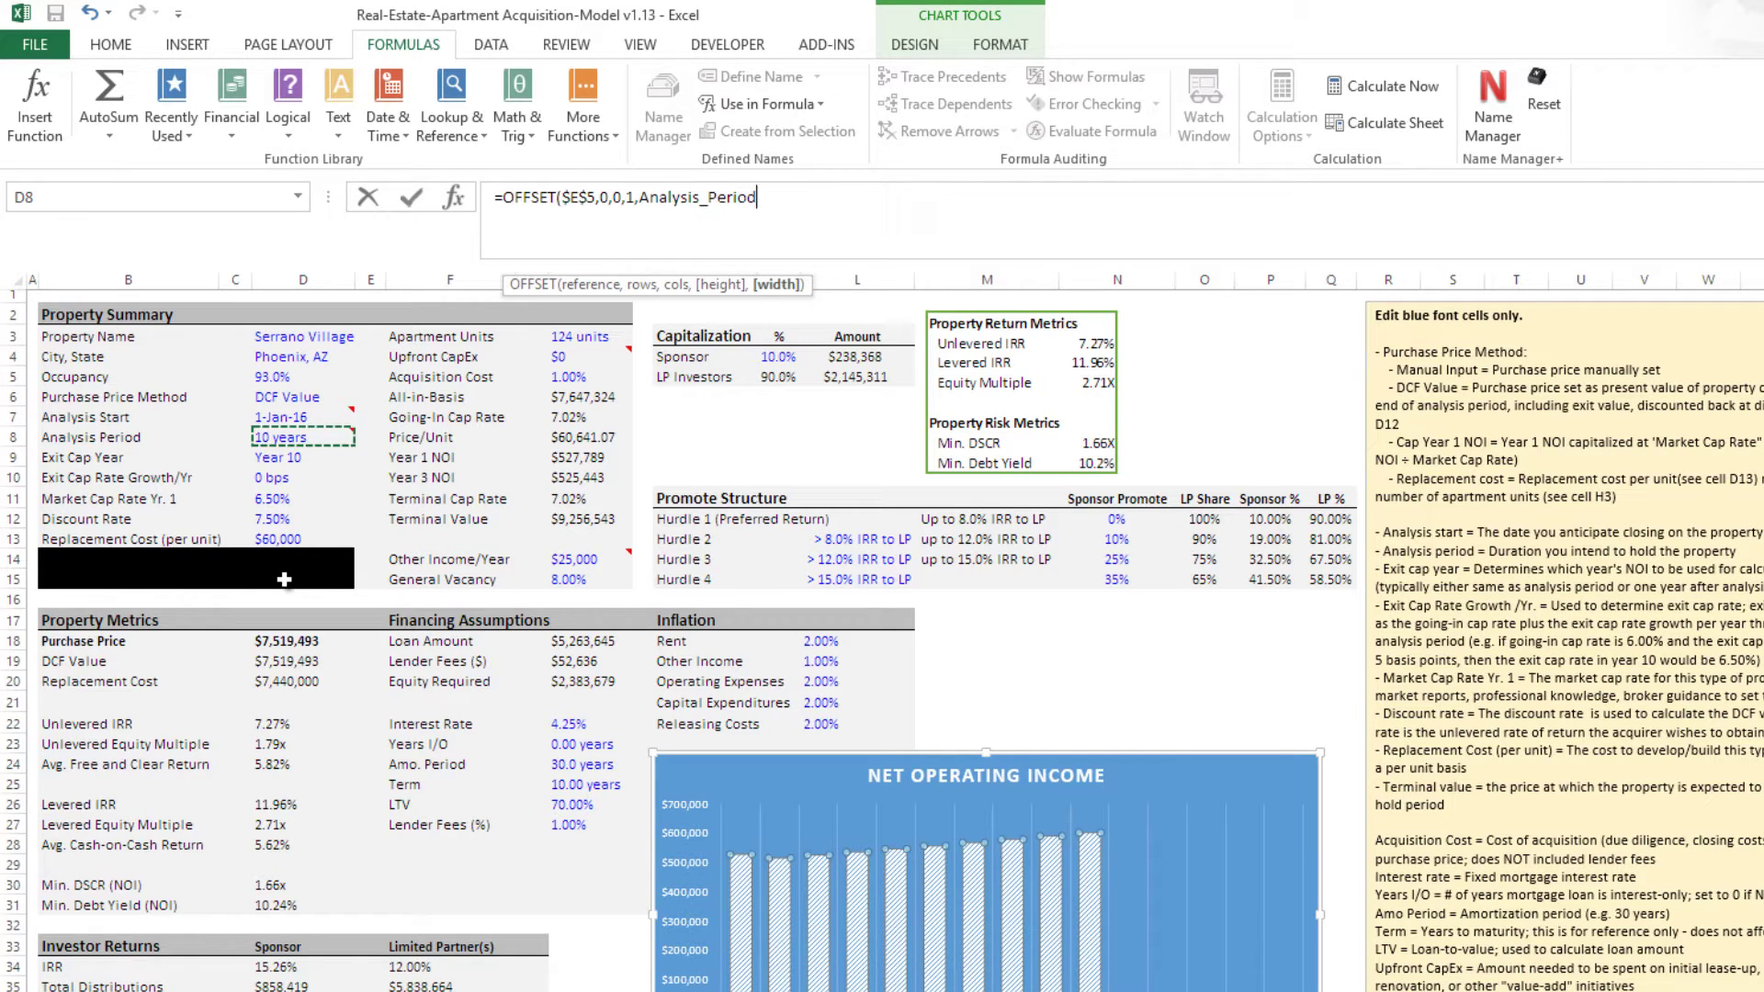
{"action": "key", "text": "BackSpace"}
{"action": "key", "text": "BackSpace"}
{"action": "key", "text": "BackSpace"}
{"action": "key", "text": "BackSpace"}
{"action": "key", "text": "BackSpace"}
{"action": "key", "text": "BackSpace"}
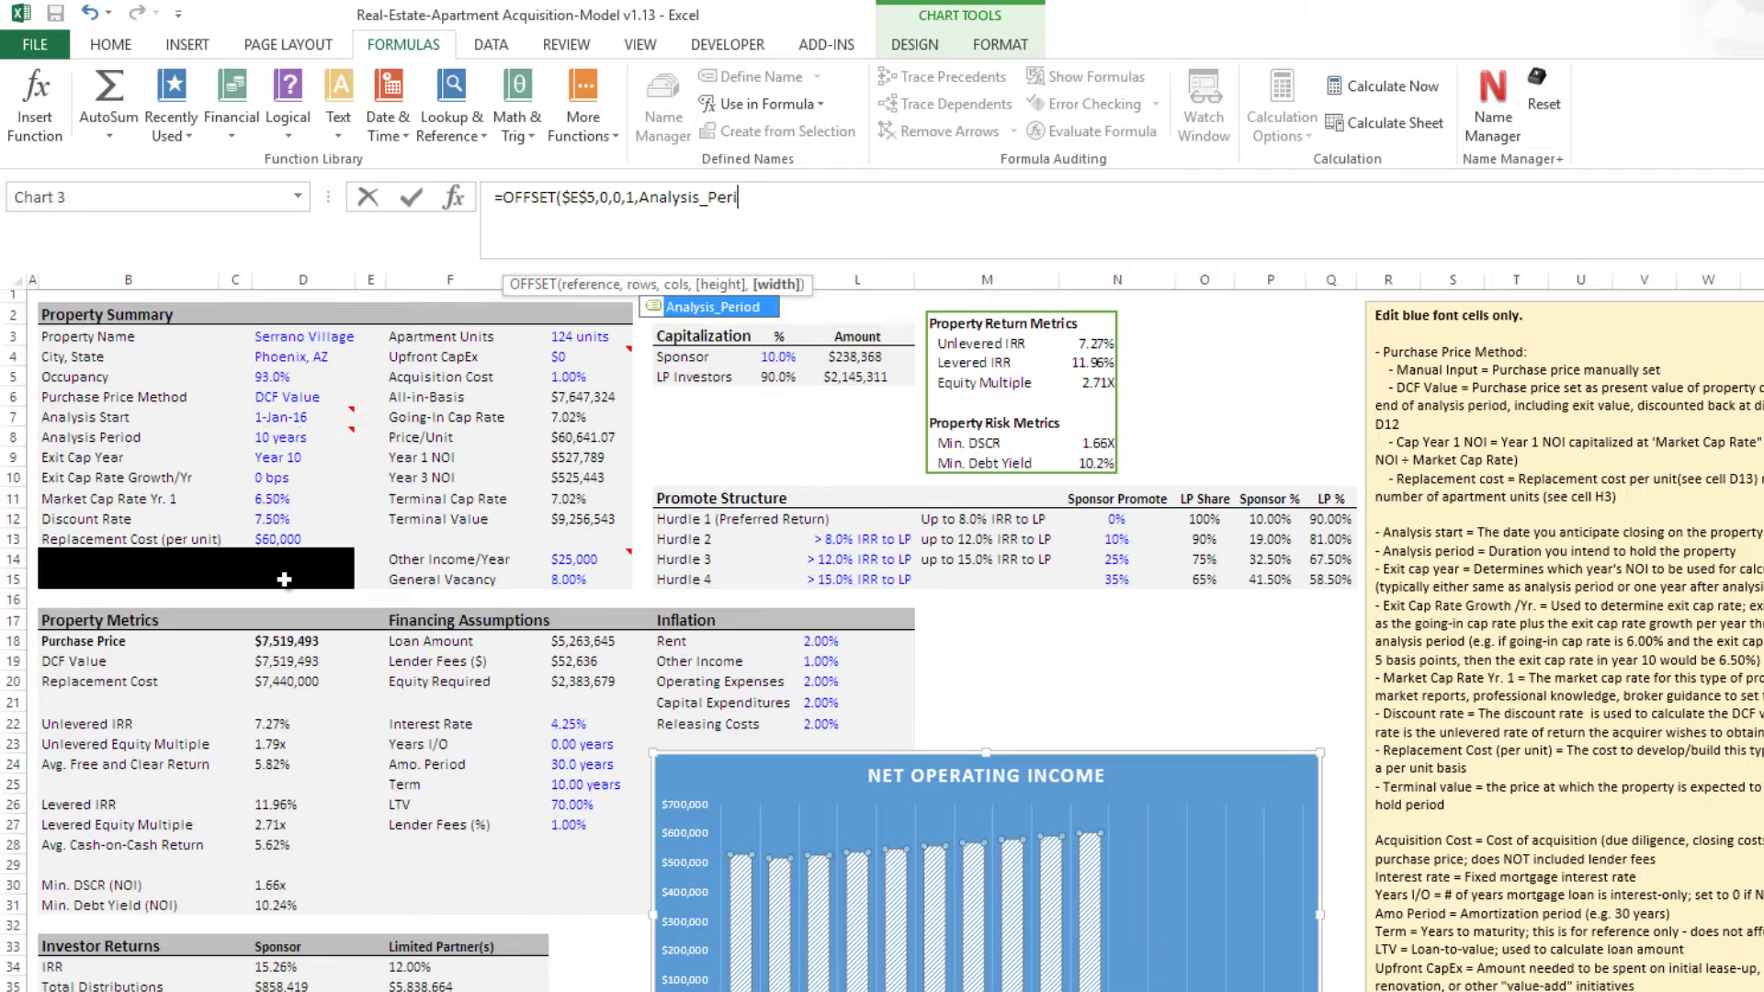
{"action": "key", "text": "BackSpace"}
{"action": "key", "text": "BackSpace"}
{"action": "key", "text": "BackSpace"}
{"action": "key", "text": "BackSpace"}
{"action": "key", "text": "BackSpace"}
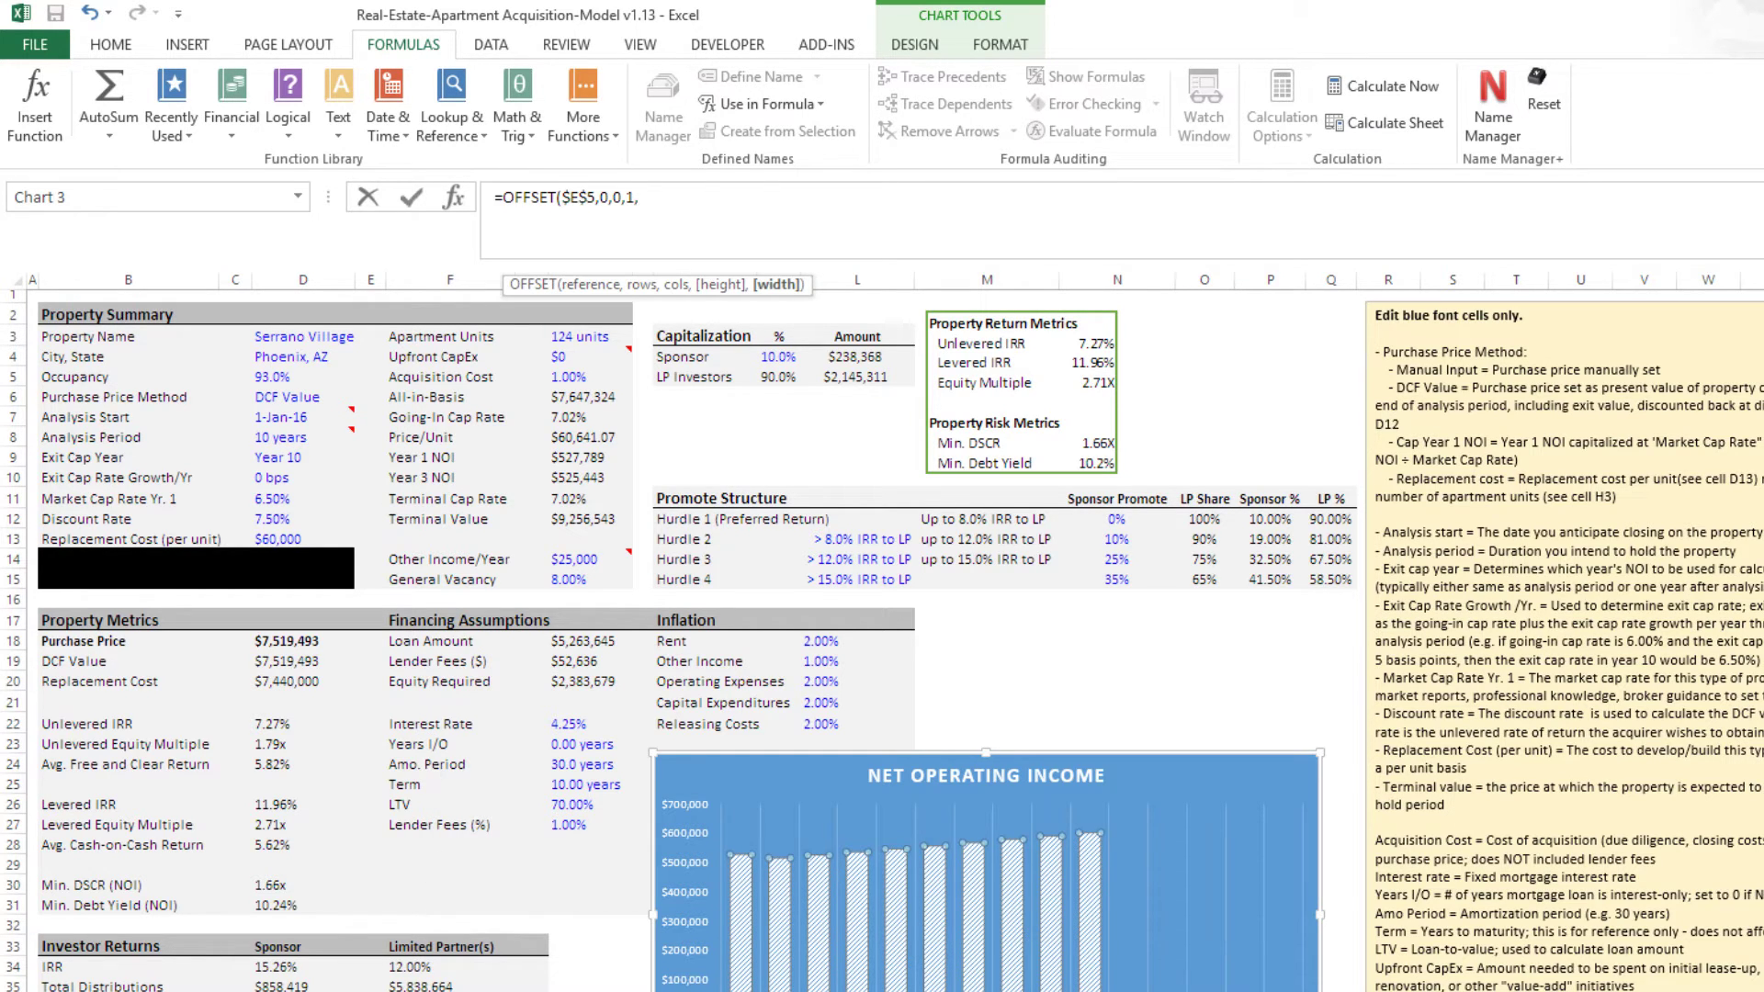
Step: Back on Annual Cash Flow, add COUNT over the absolute year-header range $E$5:$S$5 as the width
{"action": "key", "text": "ctrl+Page_Down"}
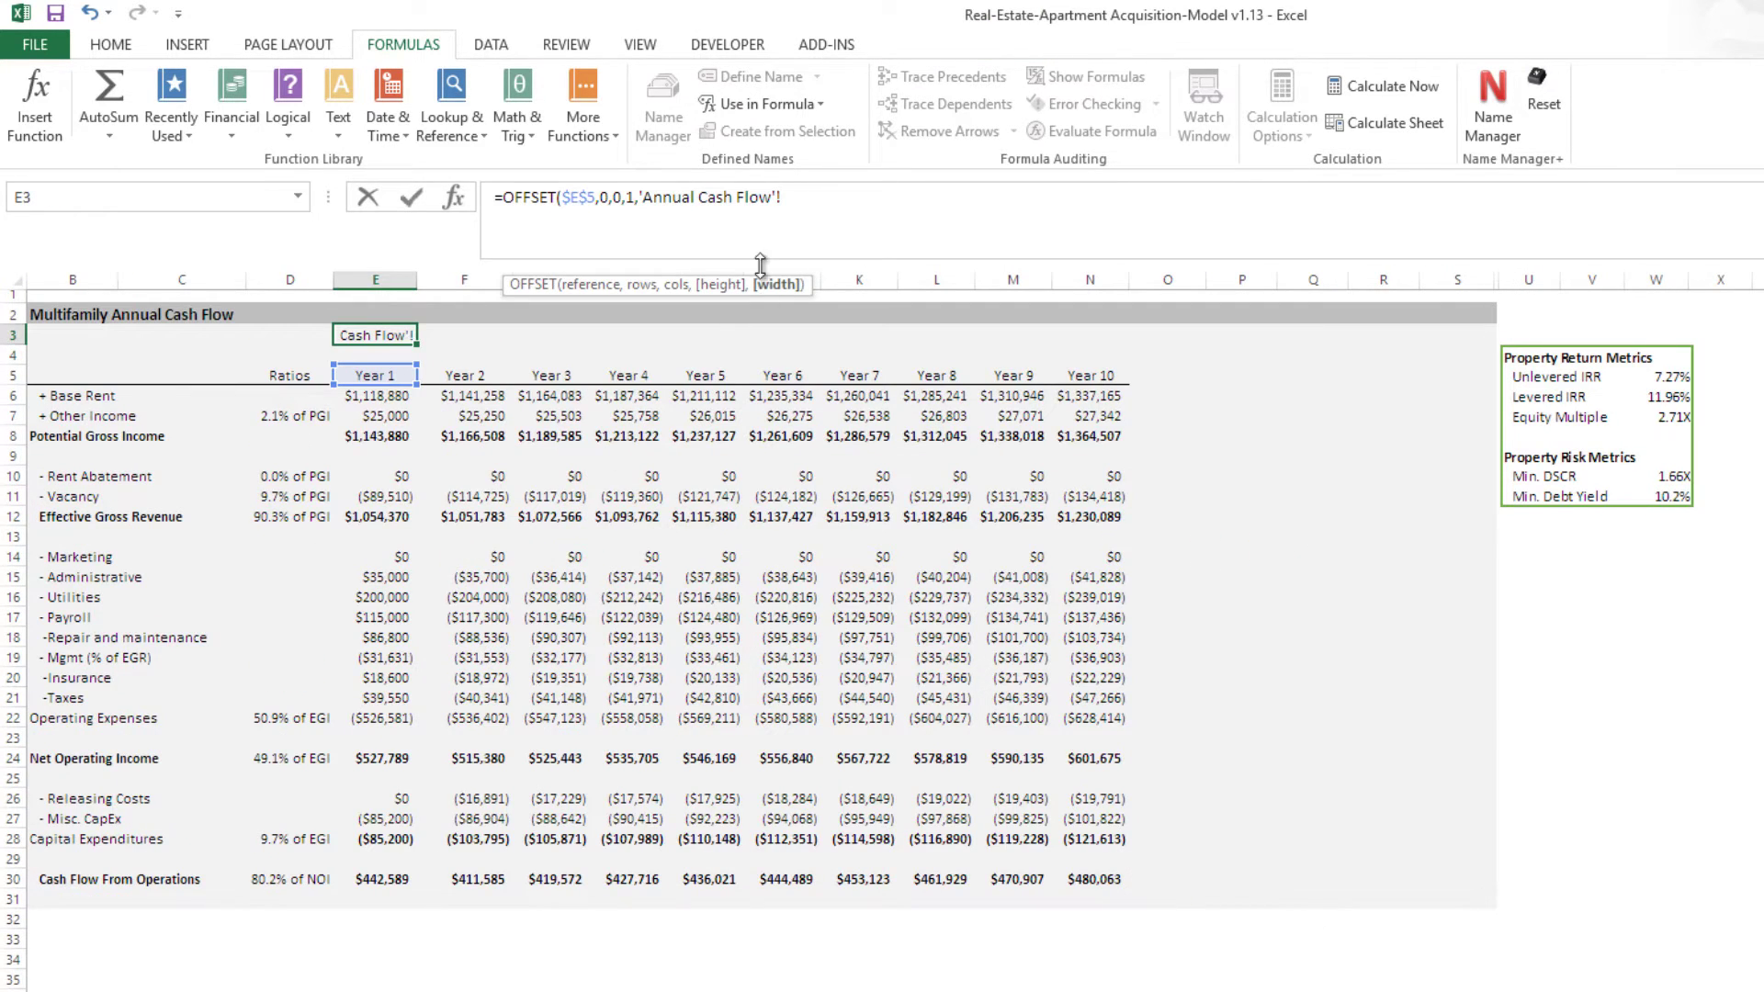
{"action": "left_click_drag", "start_coordinate": [782, 197], "coordinate": [641, 199]}
{"action": "key", "text": "BackSpace"}
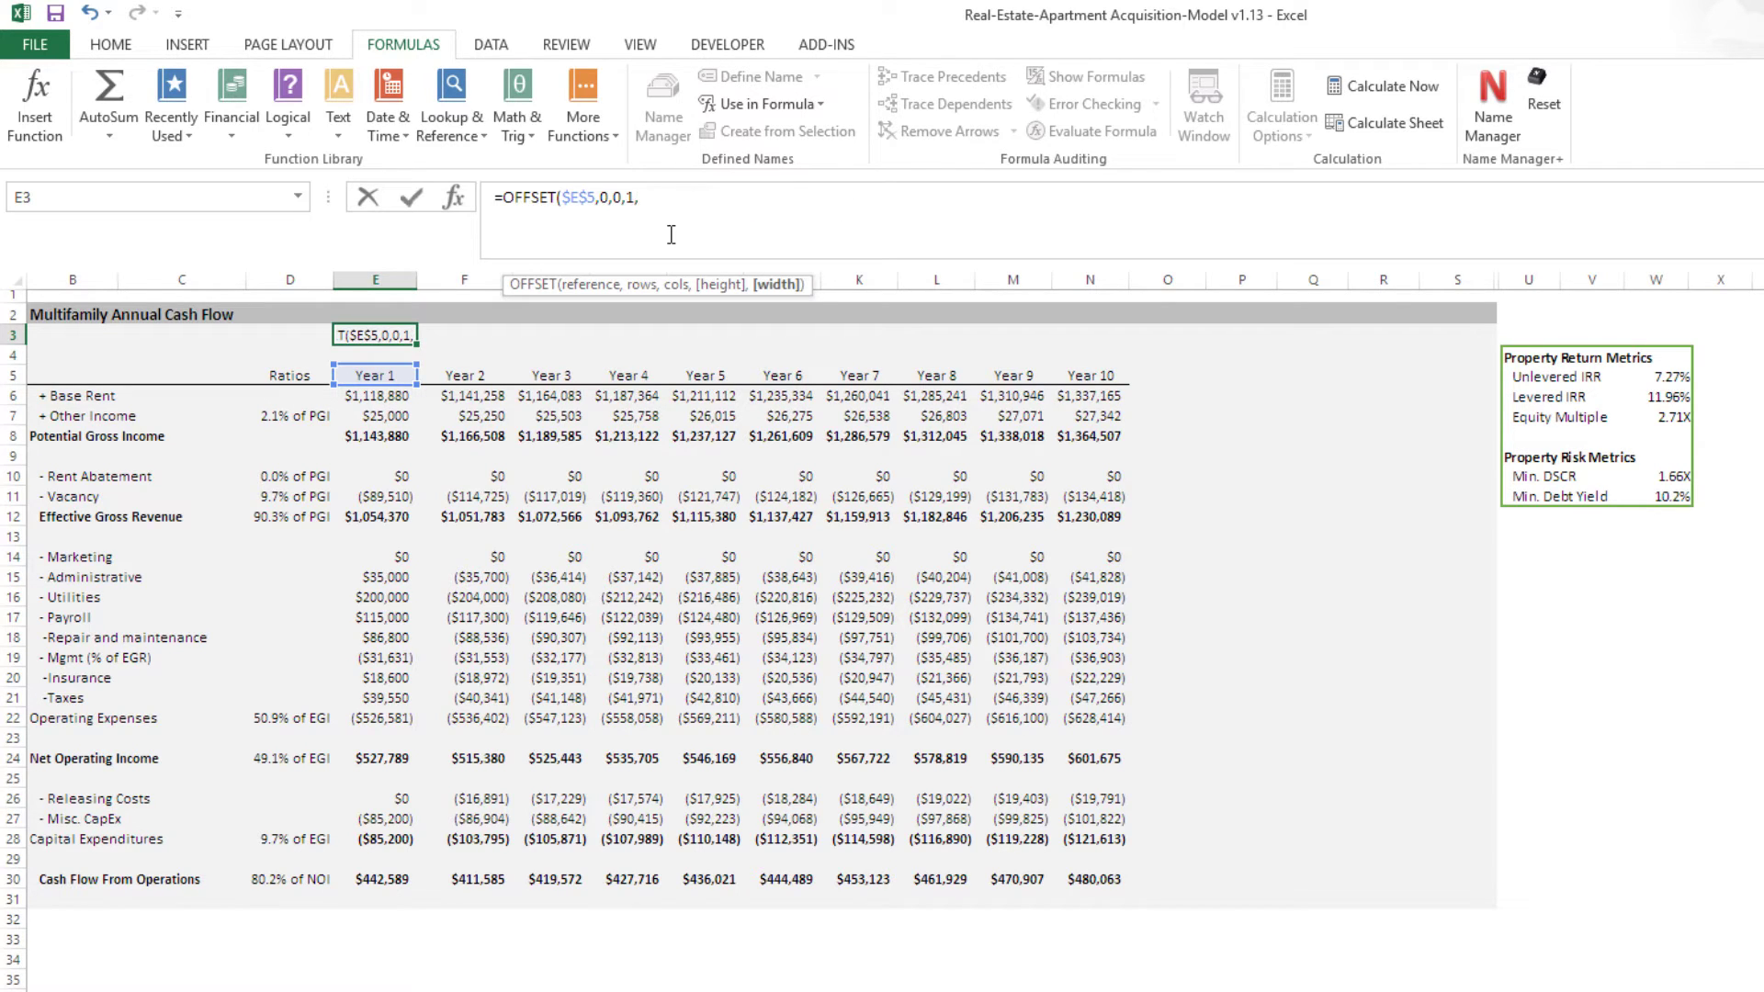
{"action": "type", "text": "count"}
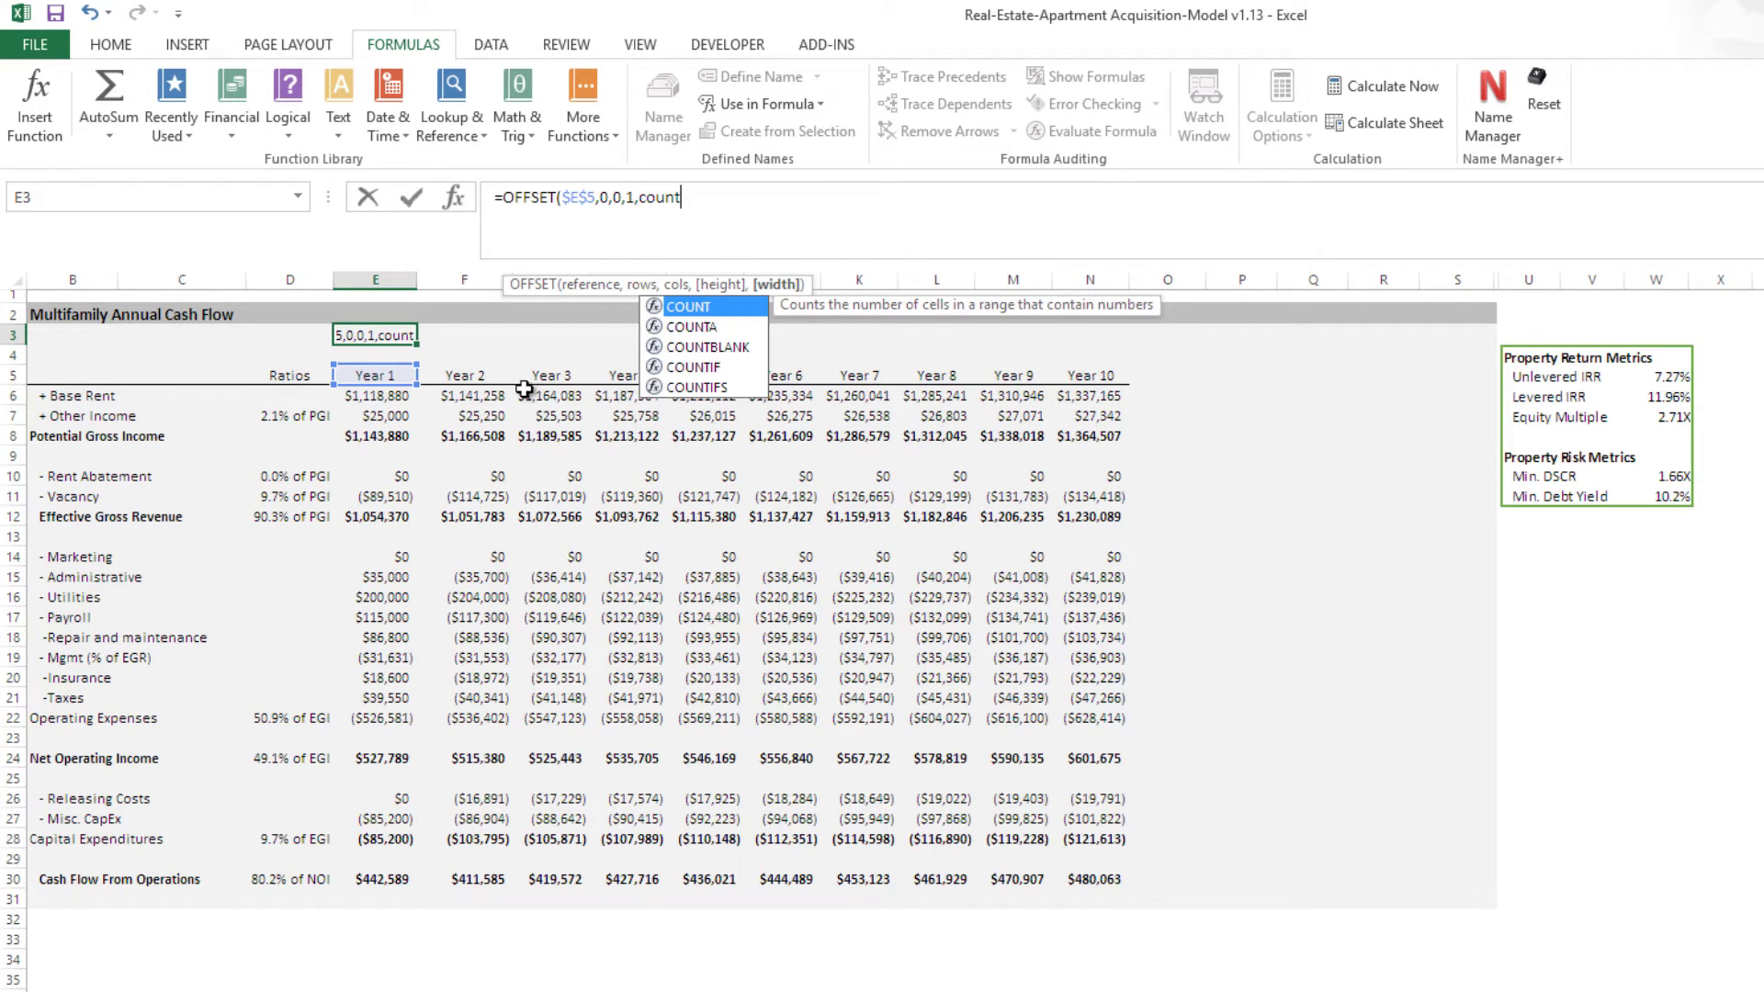
{"action": "key", "text": "Tab"}
{"action": "left_click_drag", "start_coordinate": [377, 378], "coordinate": [1445, 371]}
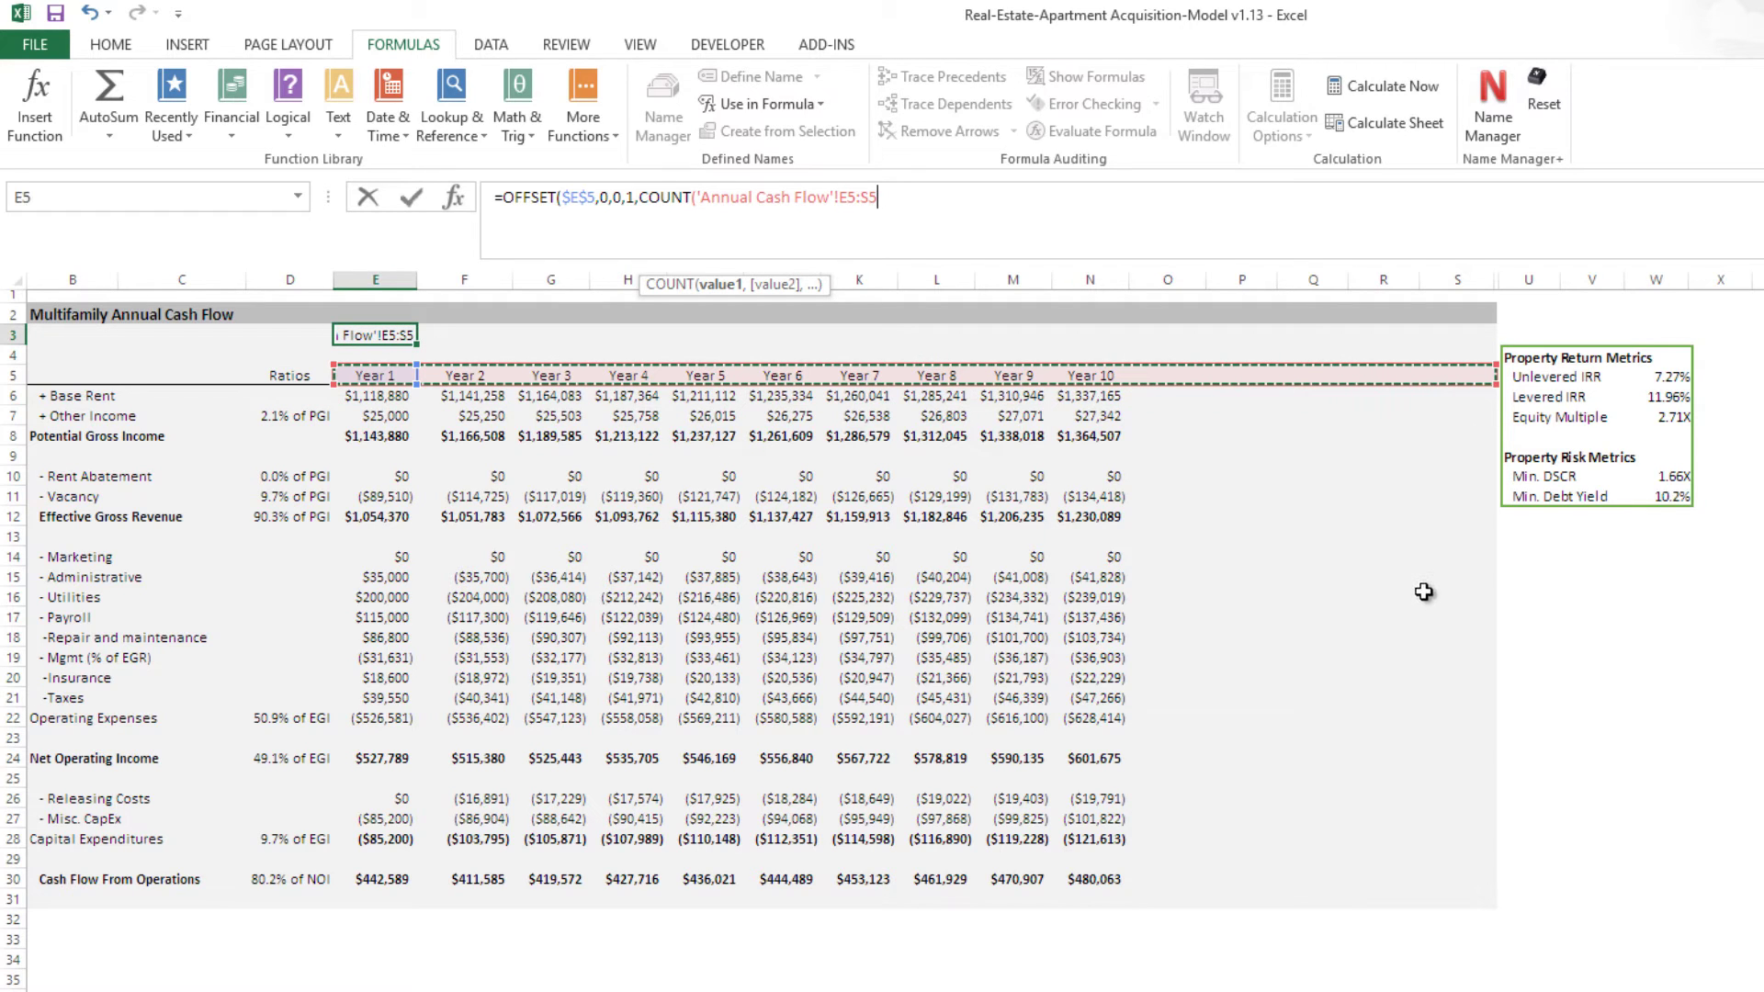
{"action": "key", "text": "F4"}
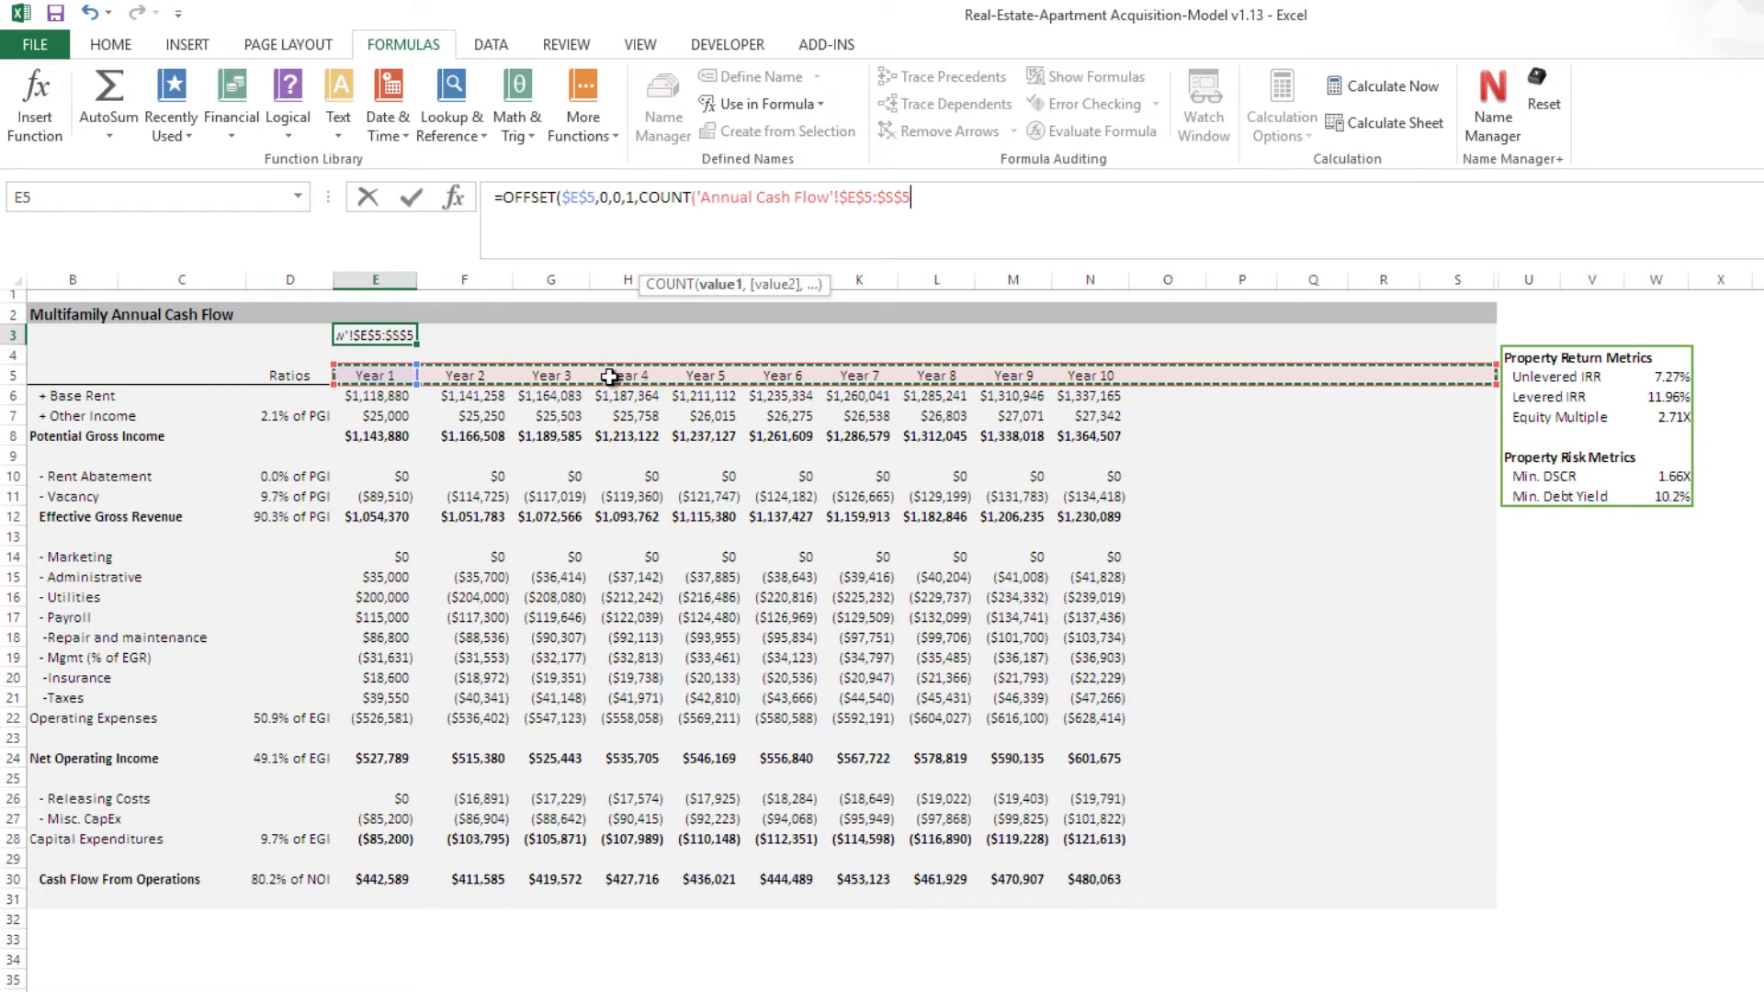
Step: Clean up the stray characters after COUNT, close the parentheses and commit E3, showing 1.00
{"action": "key", "text": "F2"}
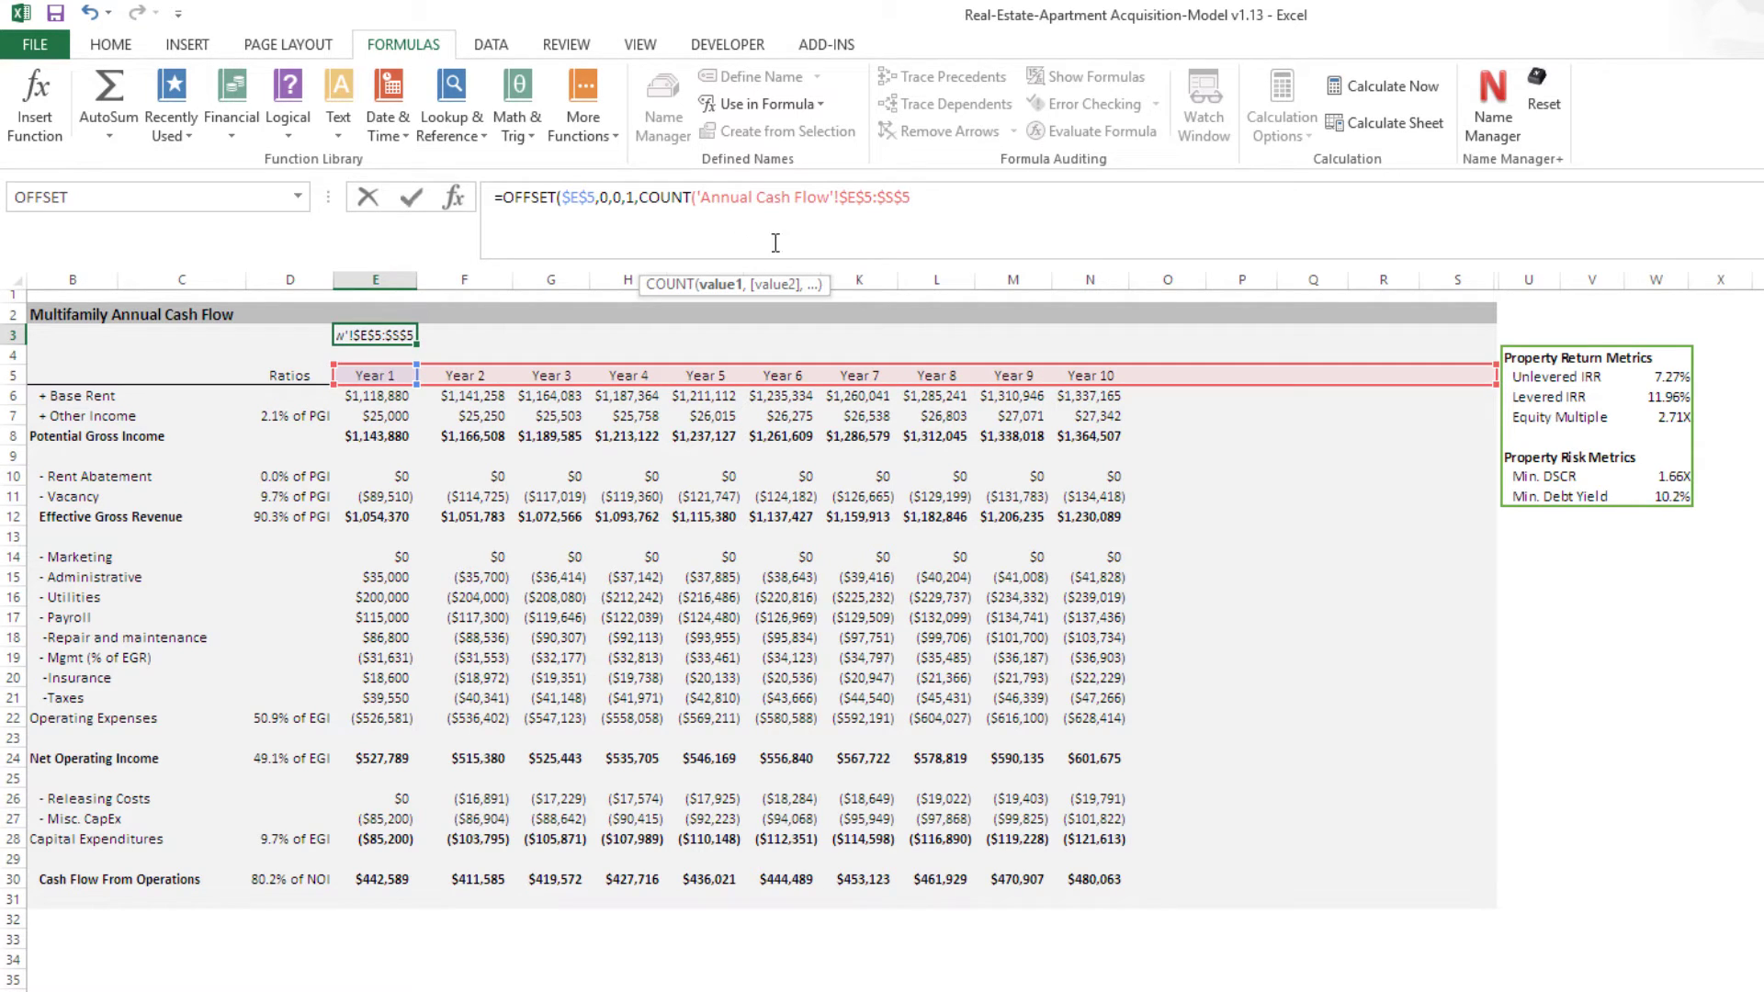
{"action": "left_click", "coordinate": [694, 202]}
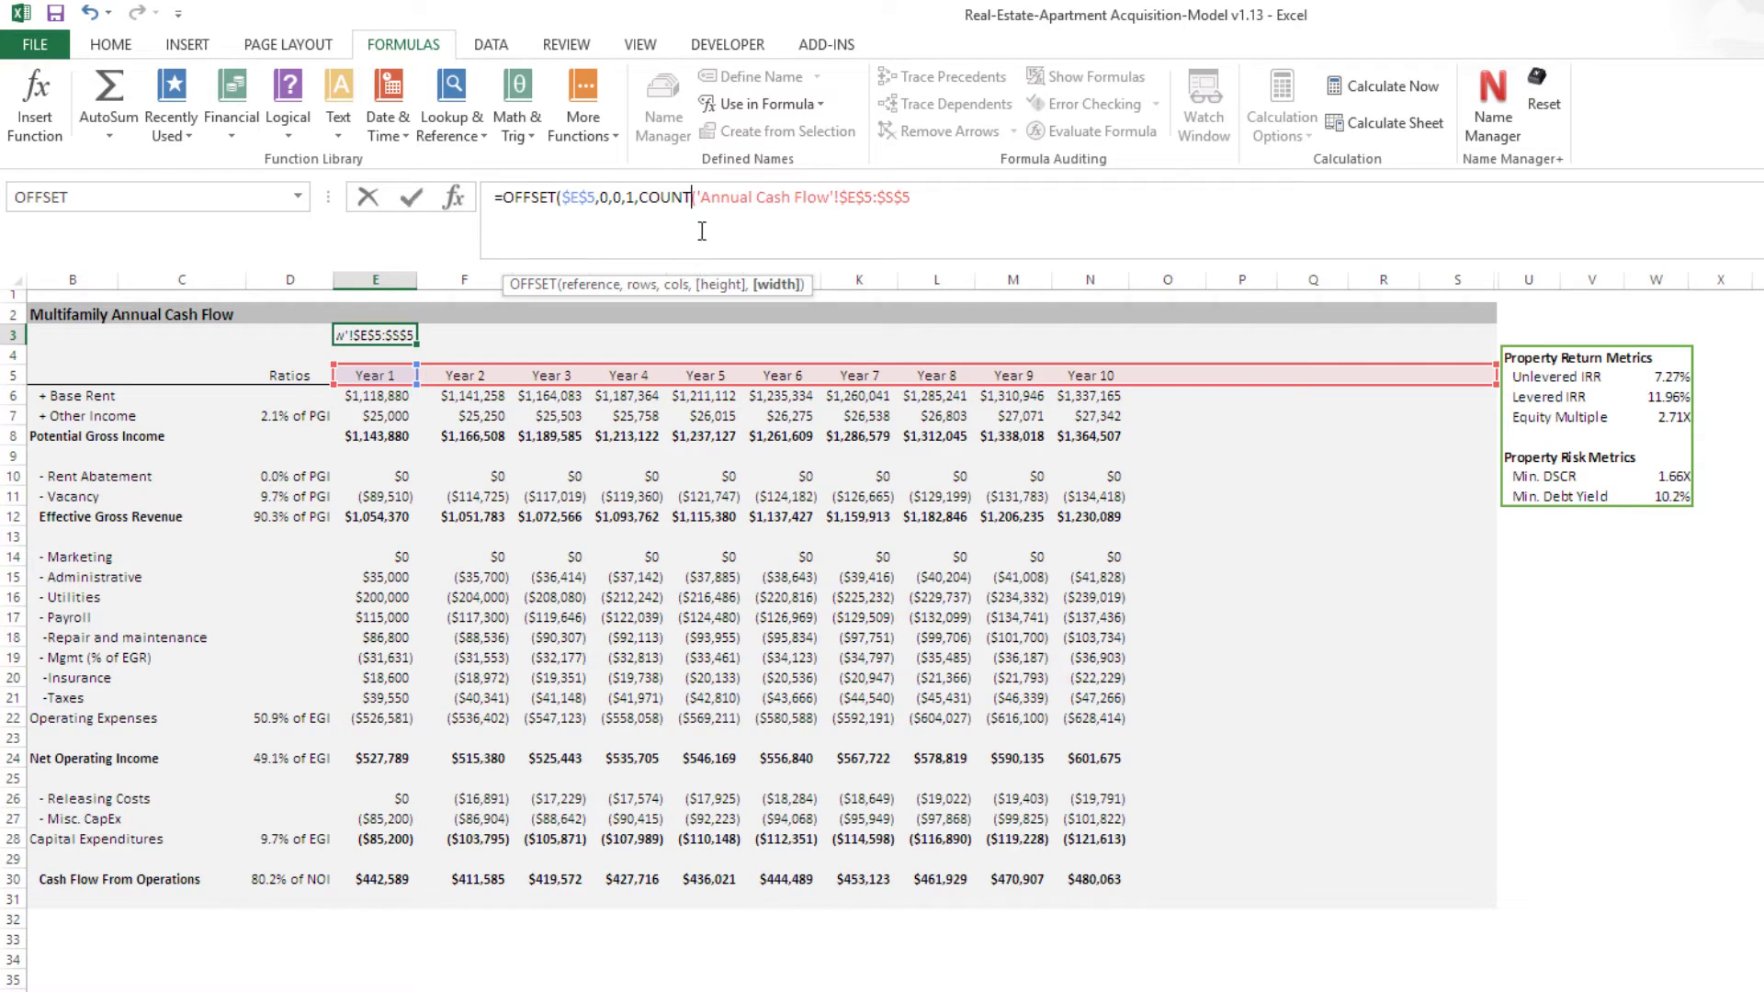
{"action": "type", "text": "if"}
{"action": "key", "text": "BackSpace"}
{"action": "key", "text": "BackSpace"}
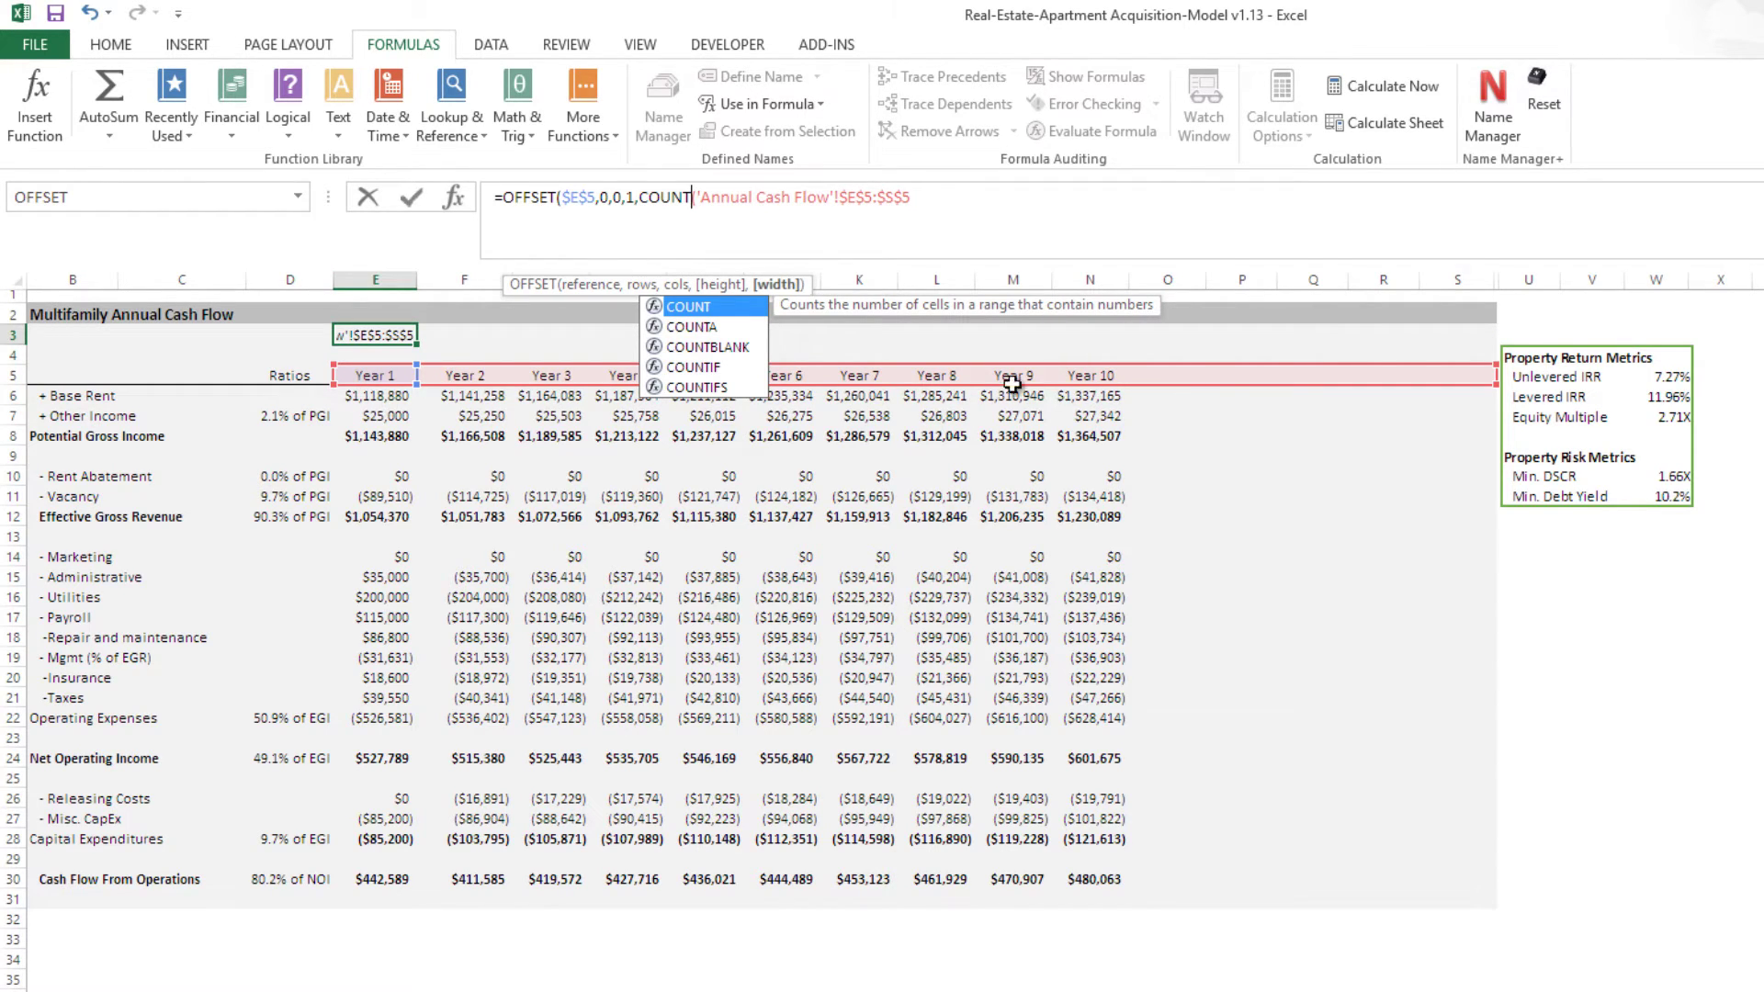
{"action": "type", "text": "("}
{"action": "type", "text": "a("}
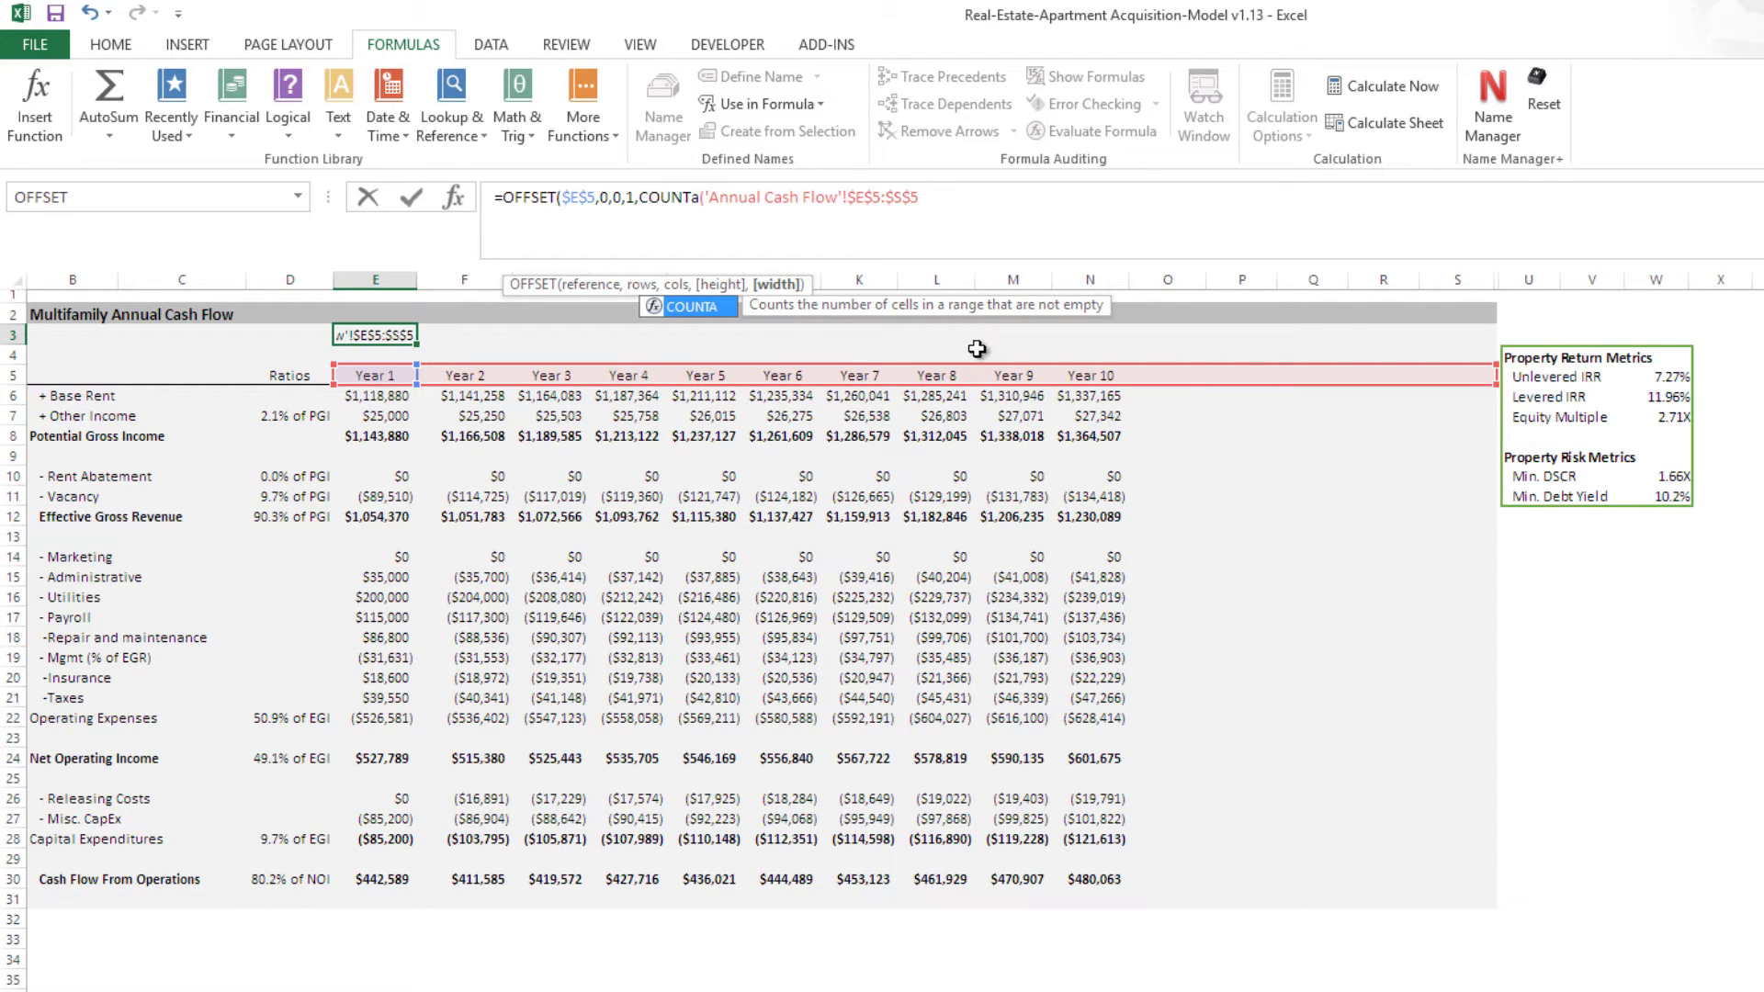
{"action": "key", "text": "BackSpace"}
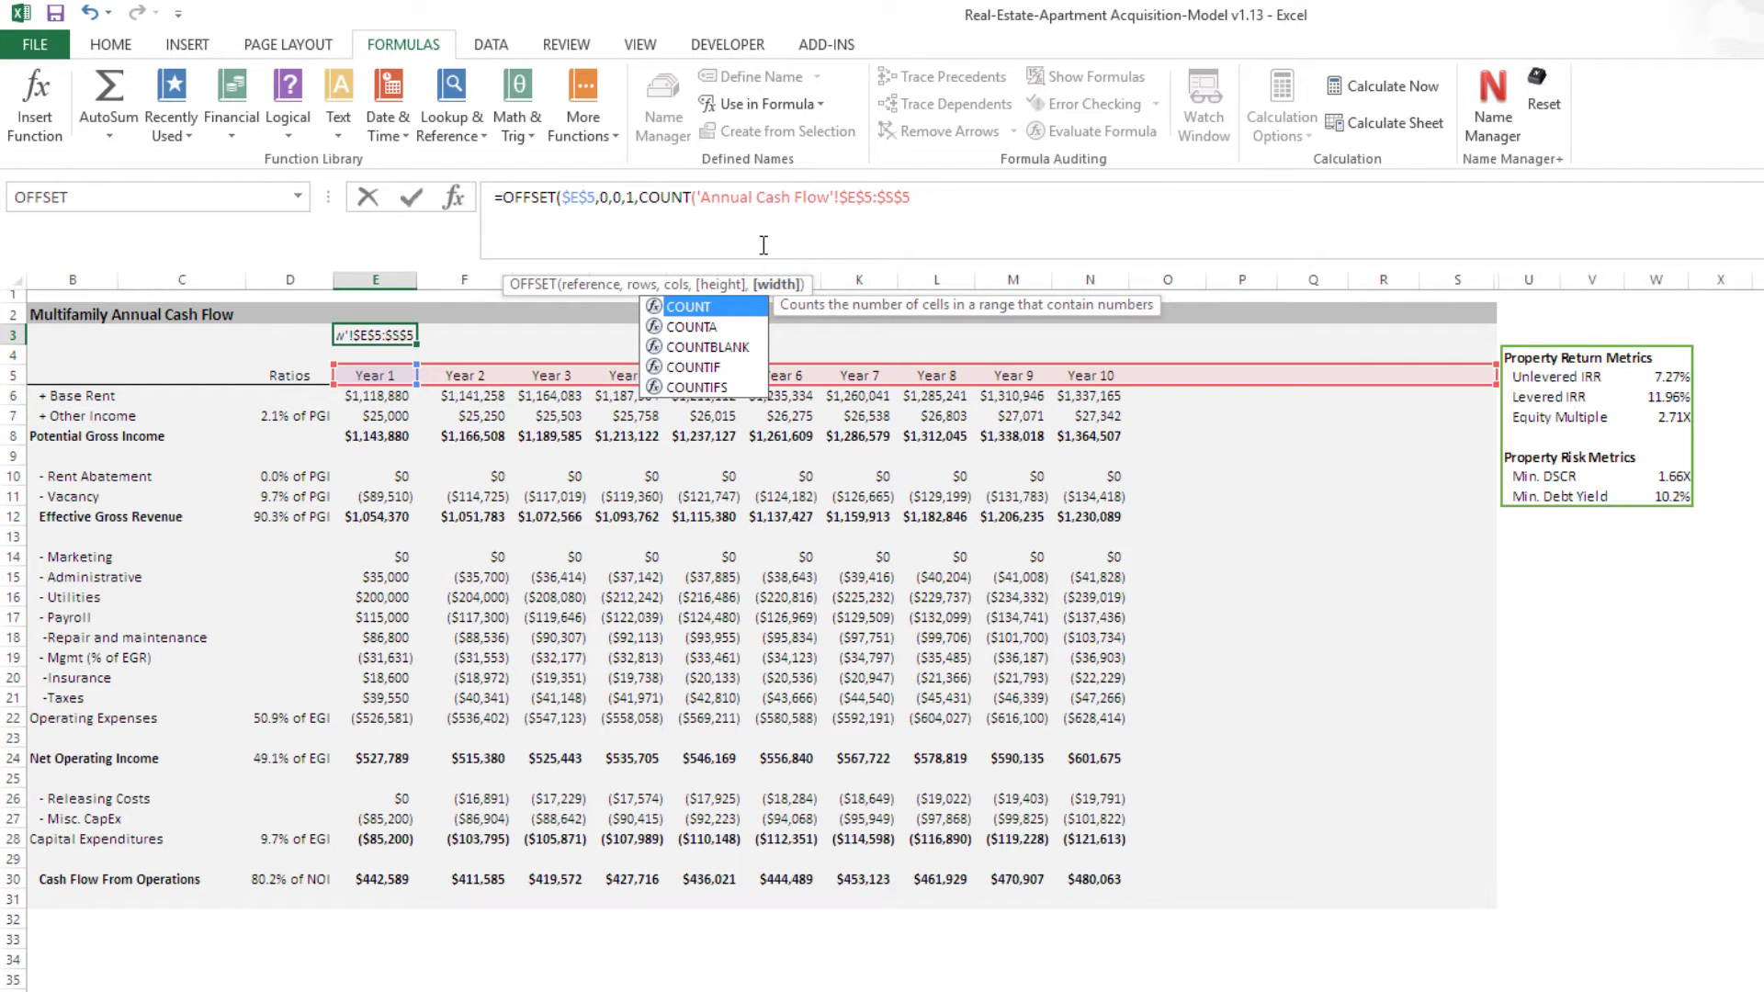
{"action": "key", "text": "Escape"}
{"action": "type", "text": "("}
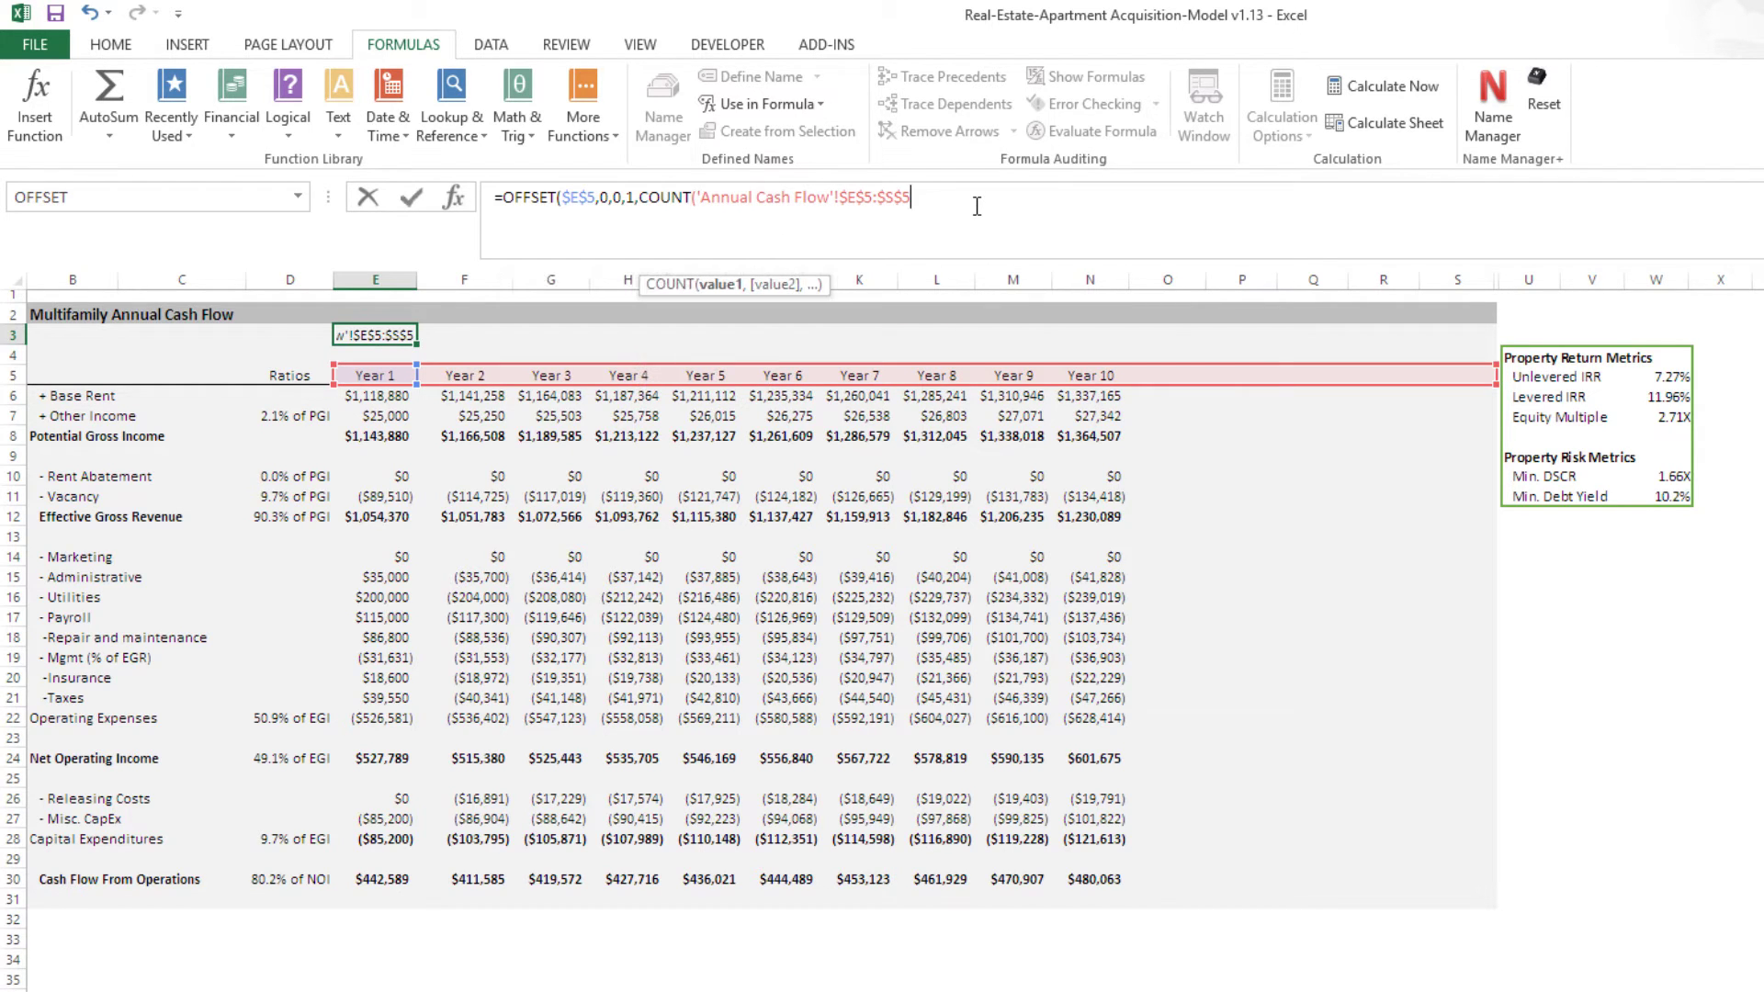
{"action": "key", "text": "Return"}
{"action": "key", "text": "Return"}
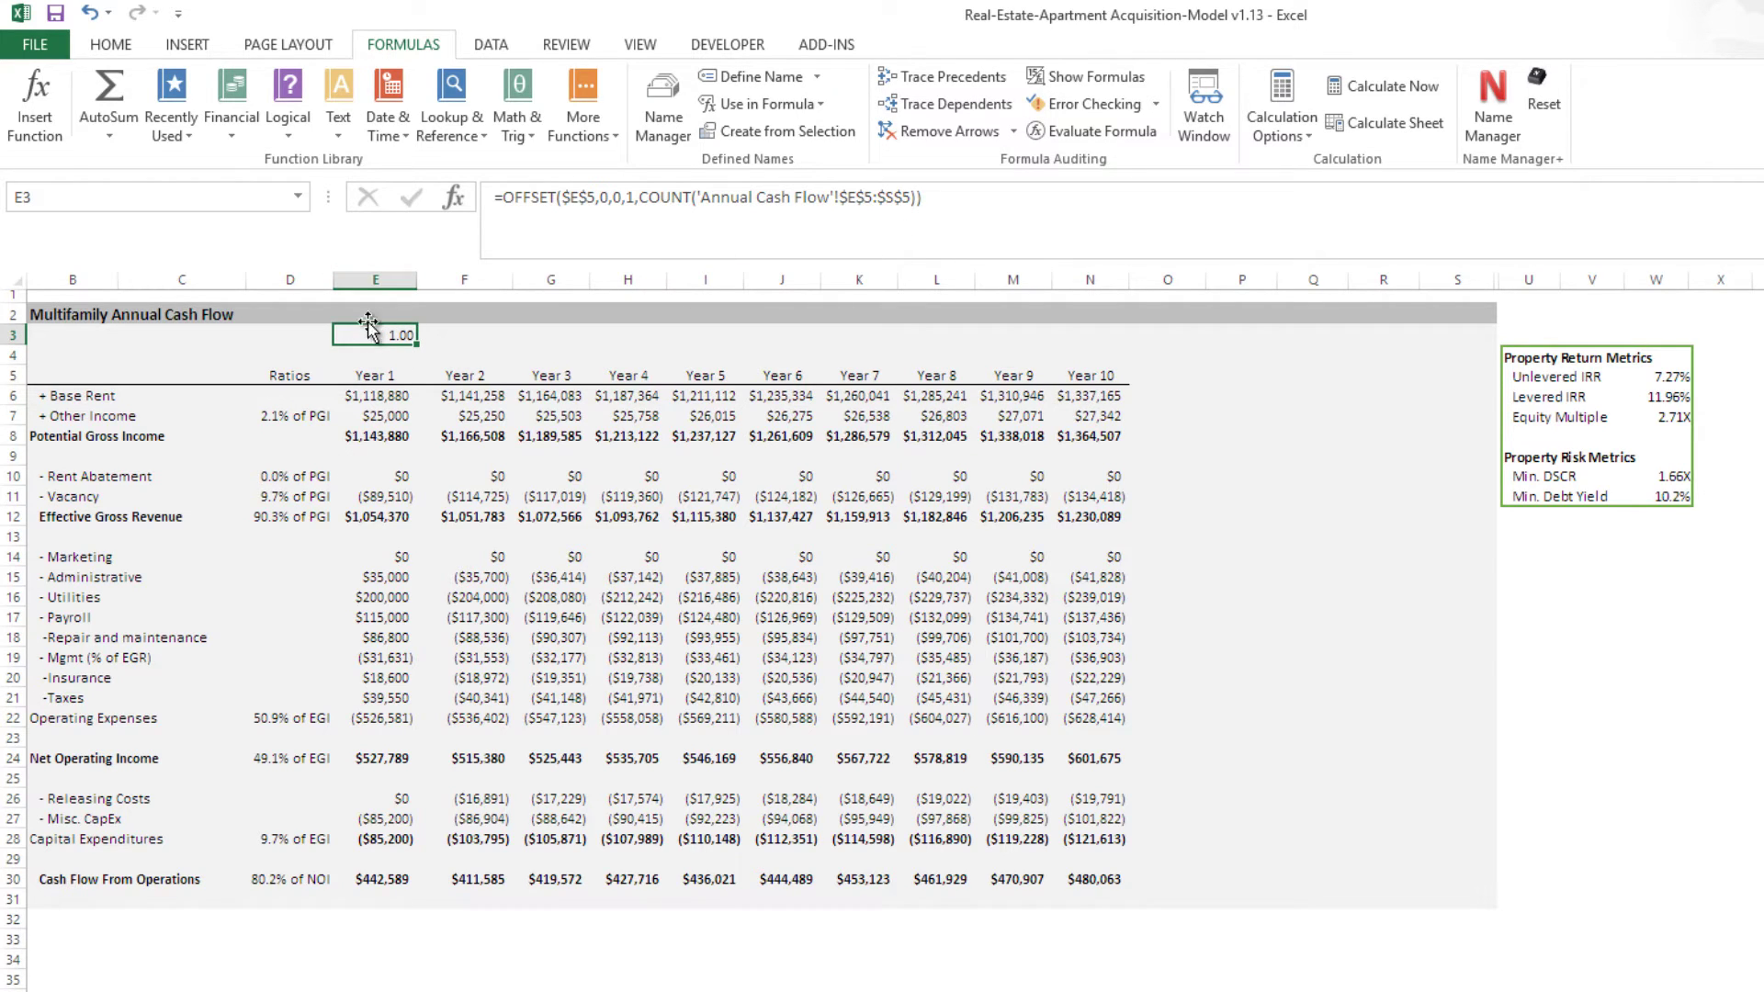
Step: Copy E3's OFFSET/COUNT formula and save it as the new workbook name Range_Years
{"action": "left_click_drag", "start_coordinate": [910, 195], "coordinate": [551, 177]}
{"action": "key", "text": "ctrl+c"}
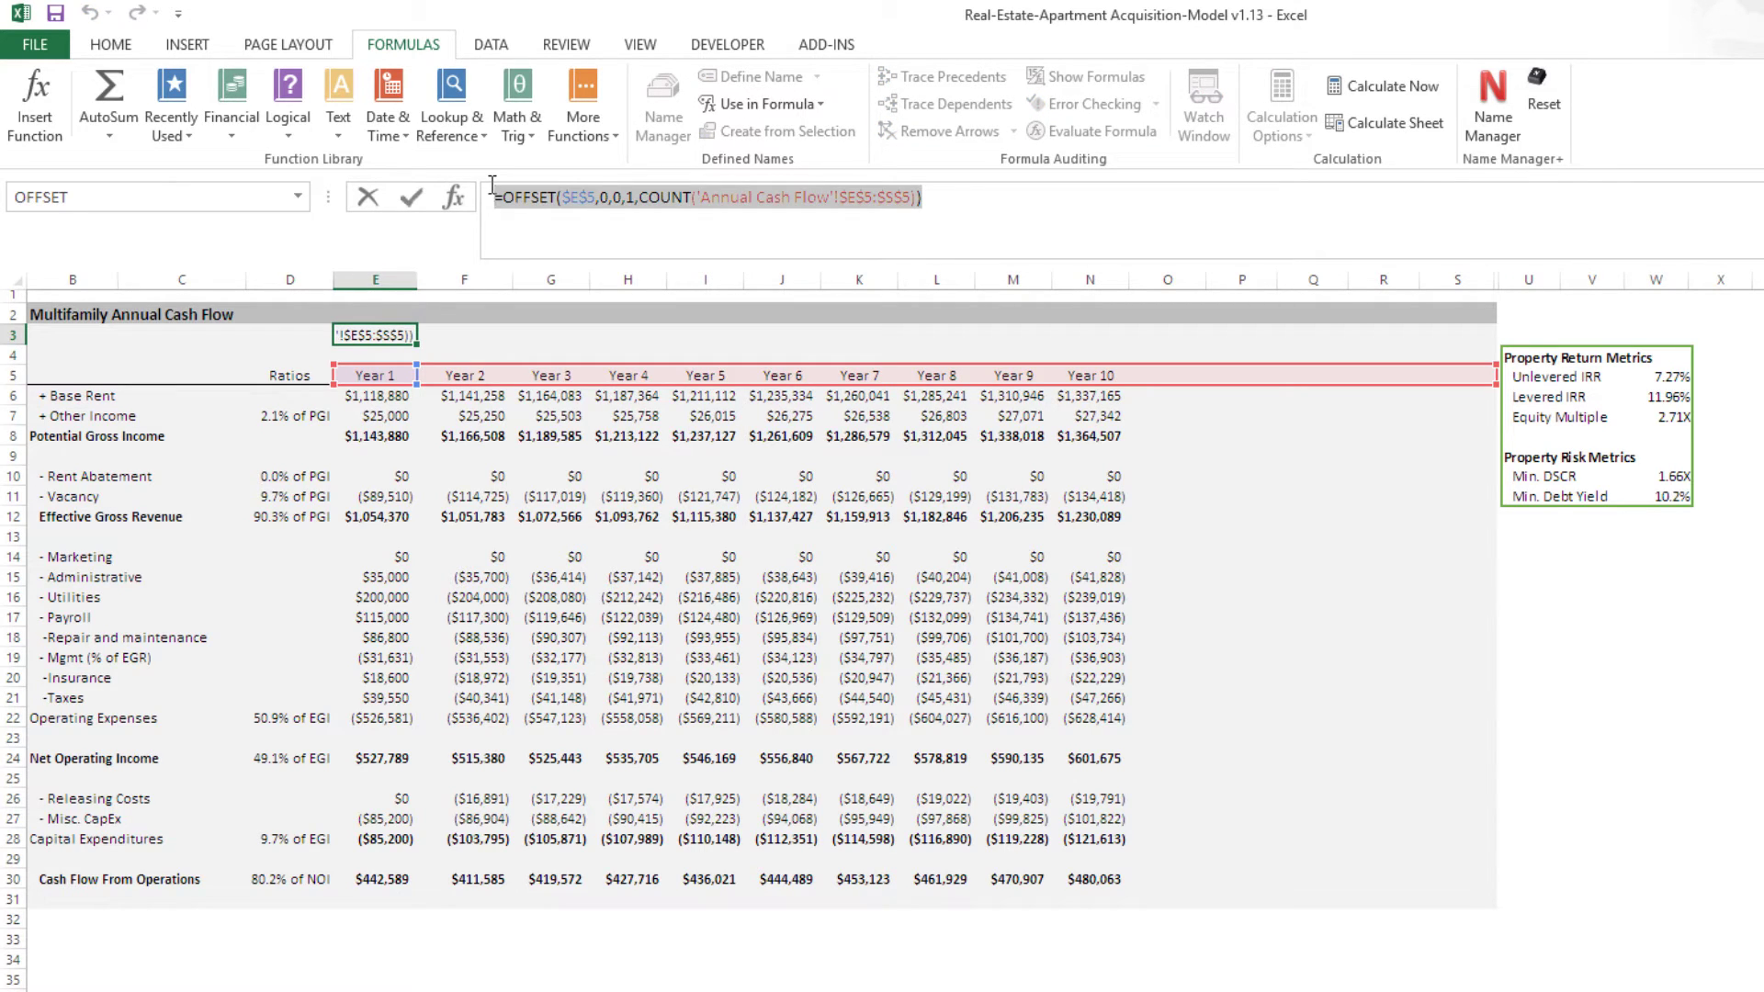
{"action": "key", "text": "Escape"}
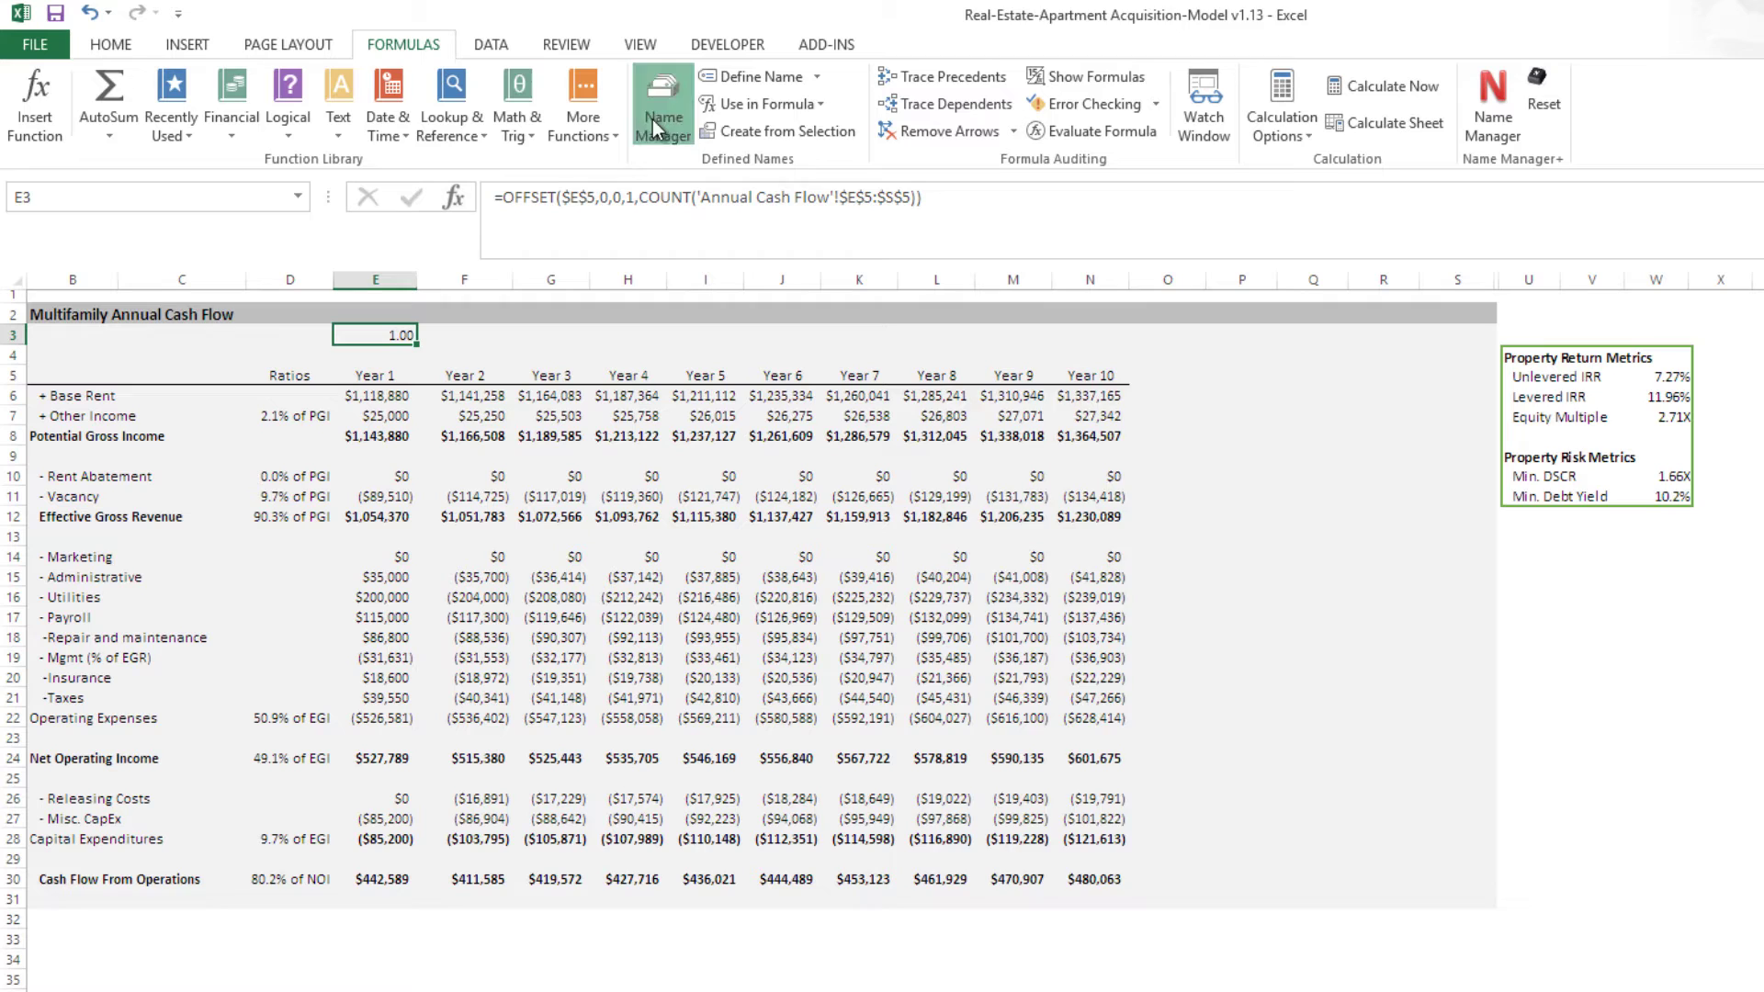
{"action": "left_click", "coordinate": [653, 119]}
{"action": "left_click", "coordinate": [960, 432]}
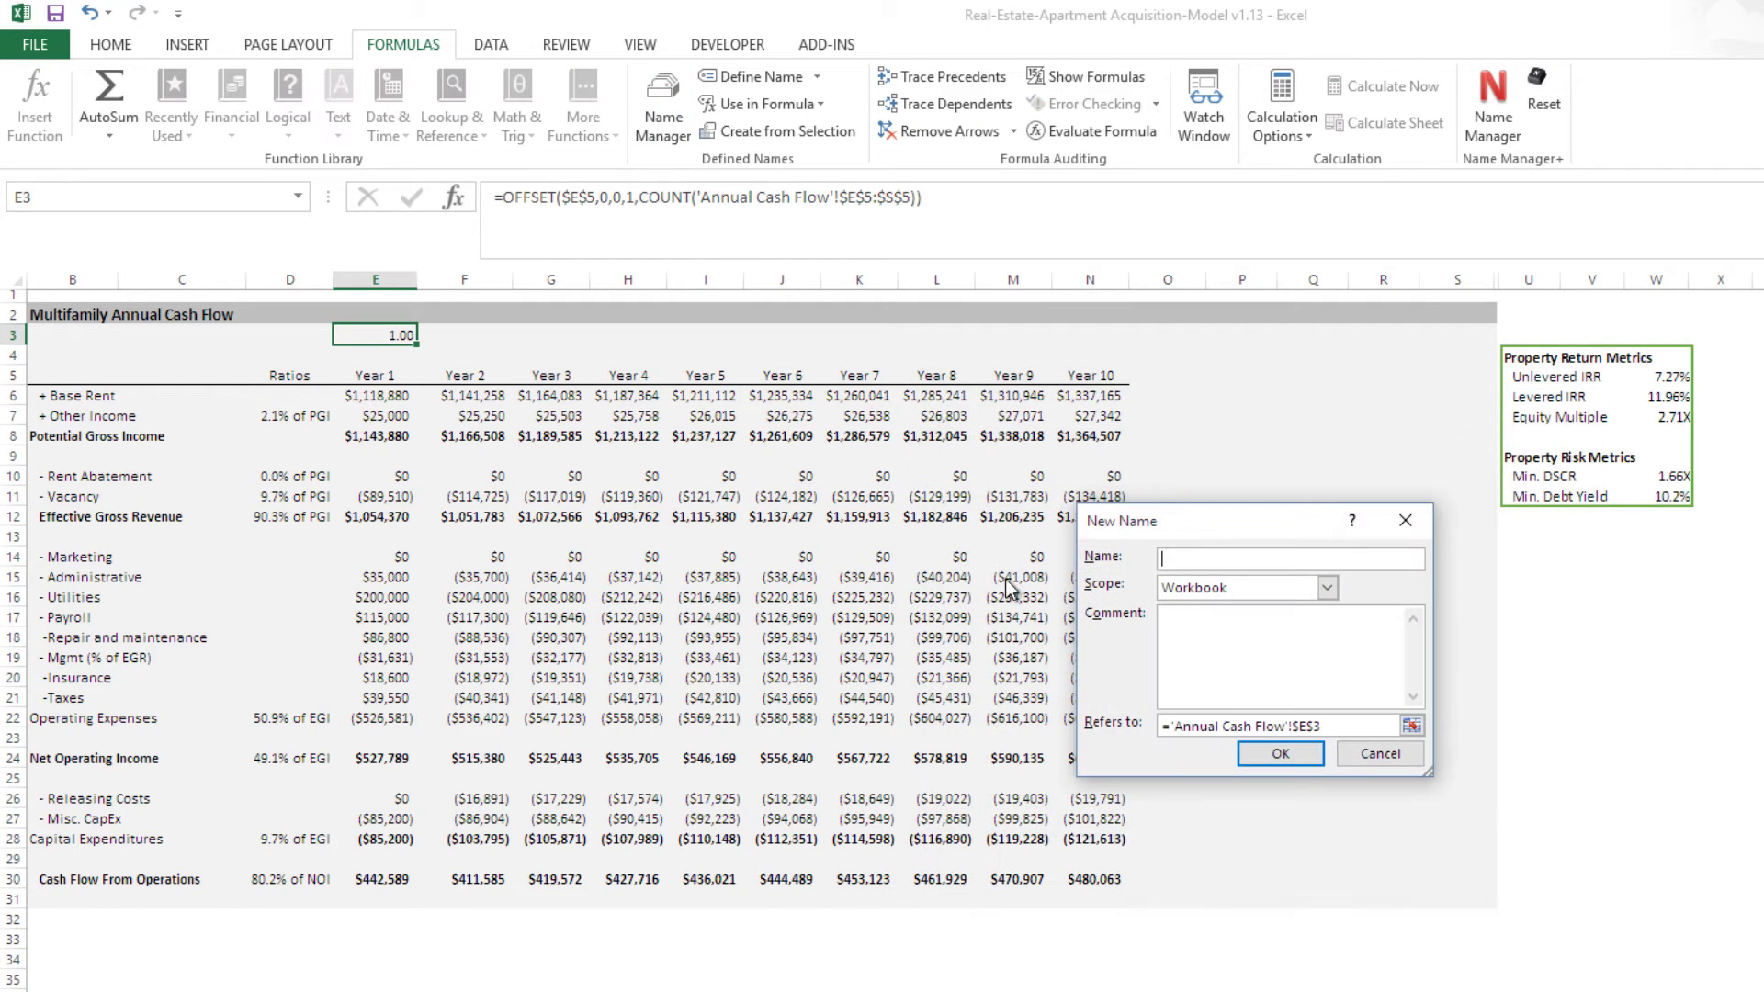
{"action": "left_click_drag", "start_coordinate": [1190, 528], "coordinate": [1017, 425]}
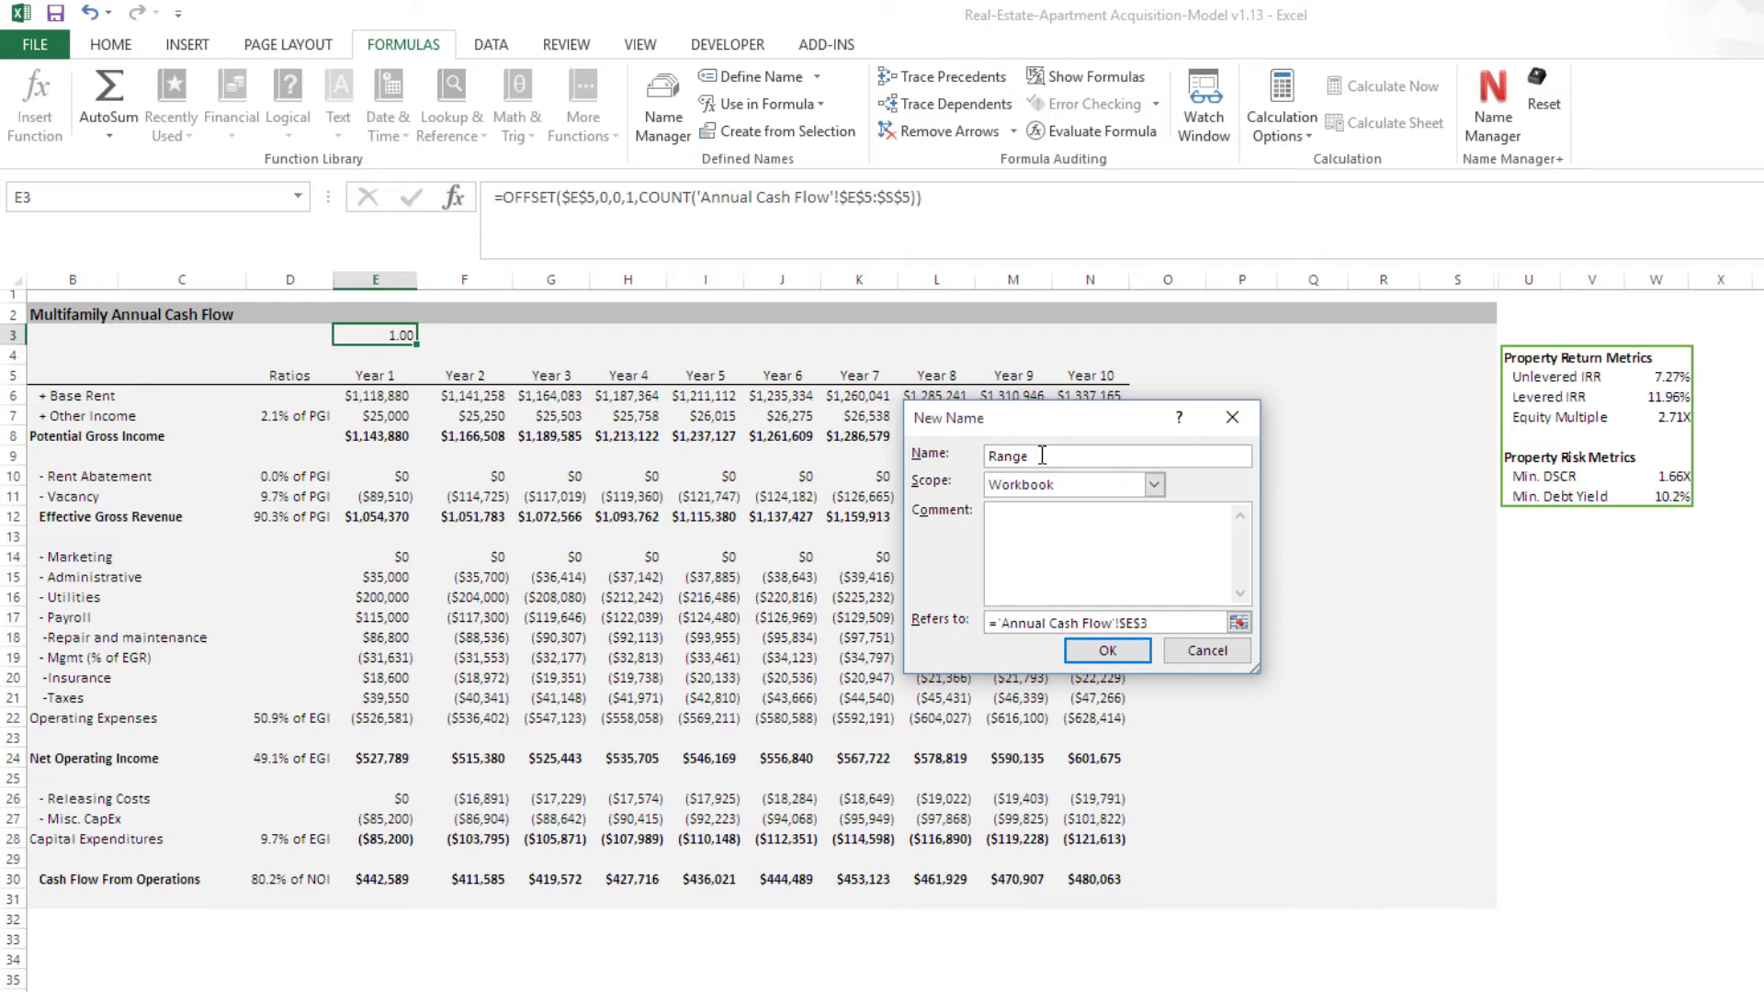
{"action": "type", "text": "Range_Years"}
{"action": "left_click_drag", "start_coordinate": [1149, 623], "coordinate": [982, 630]}
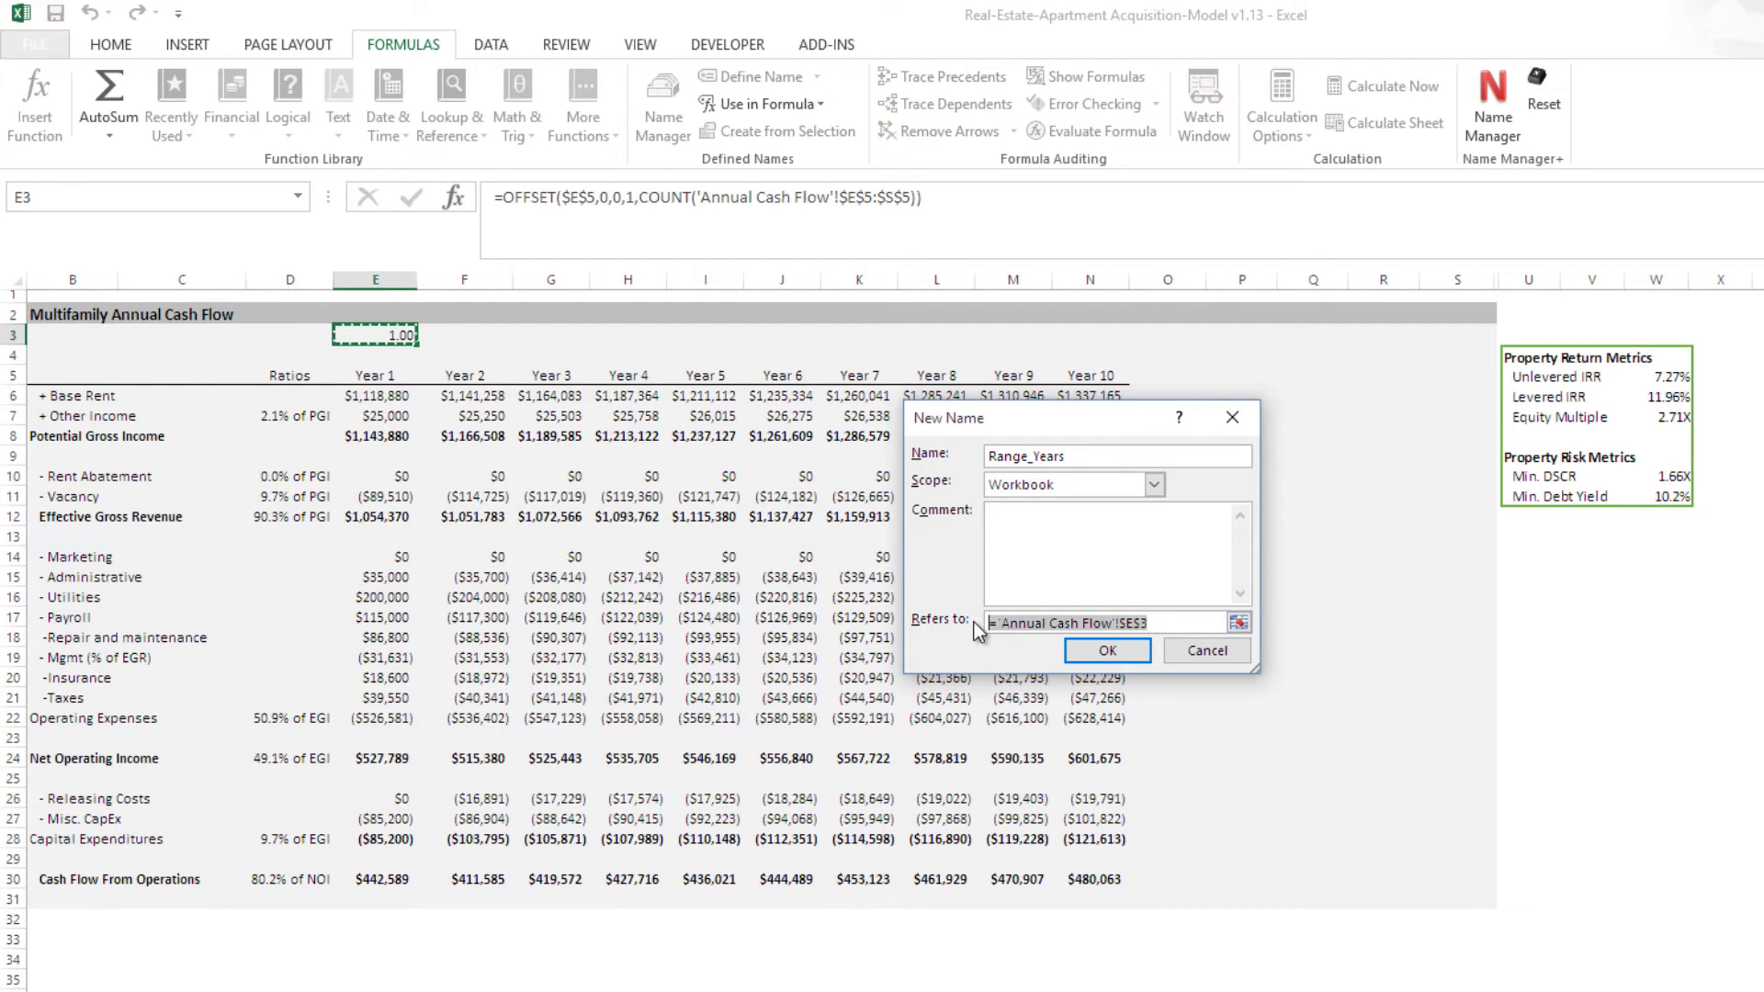
{"action": "key", "text": "ctrl+v"}
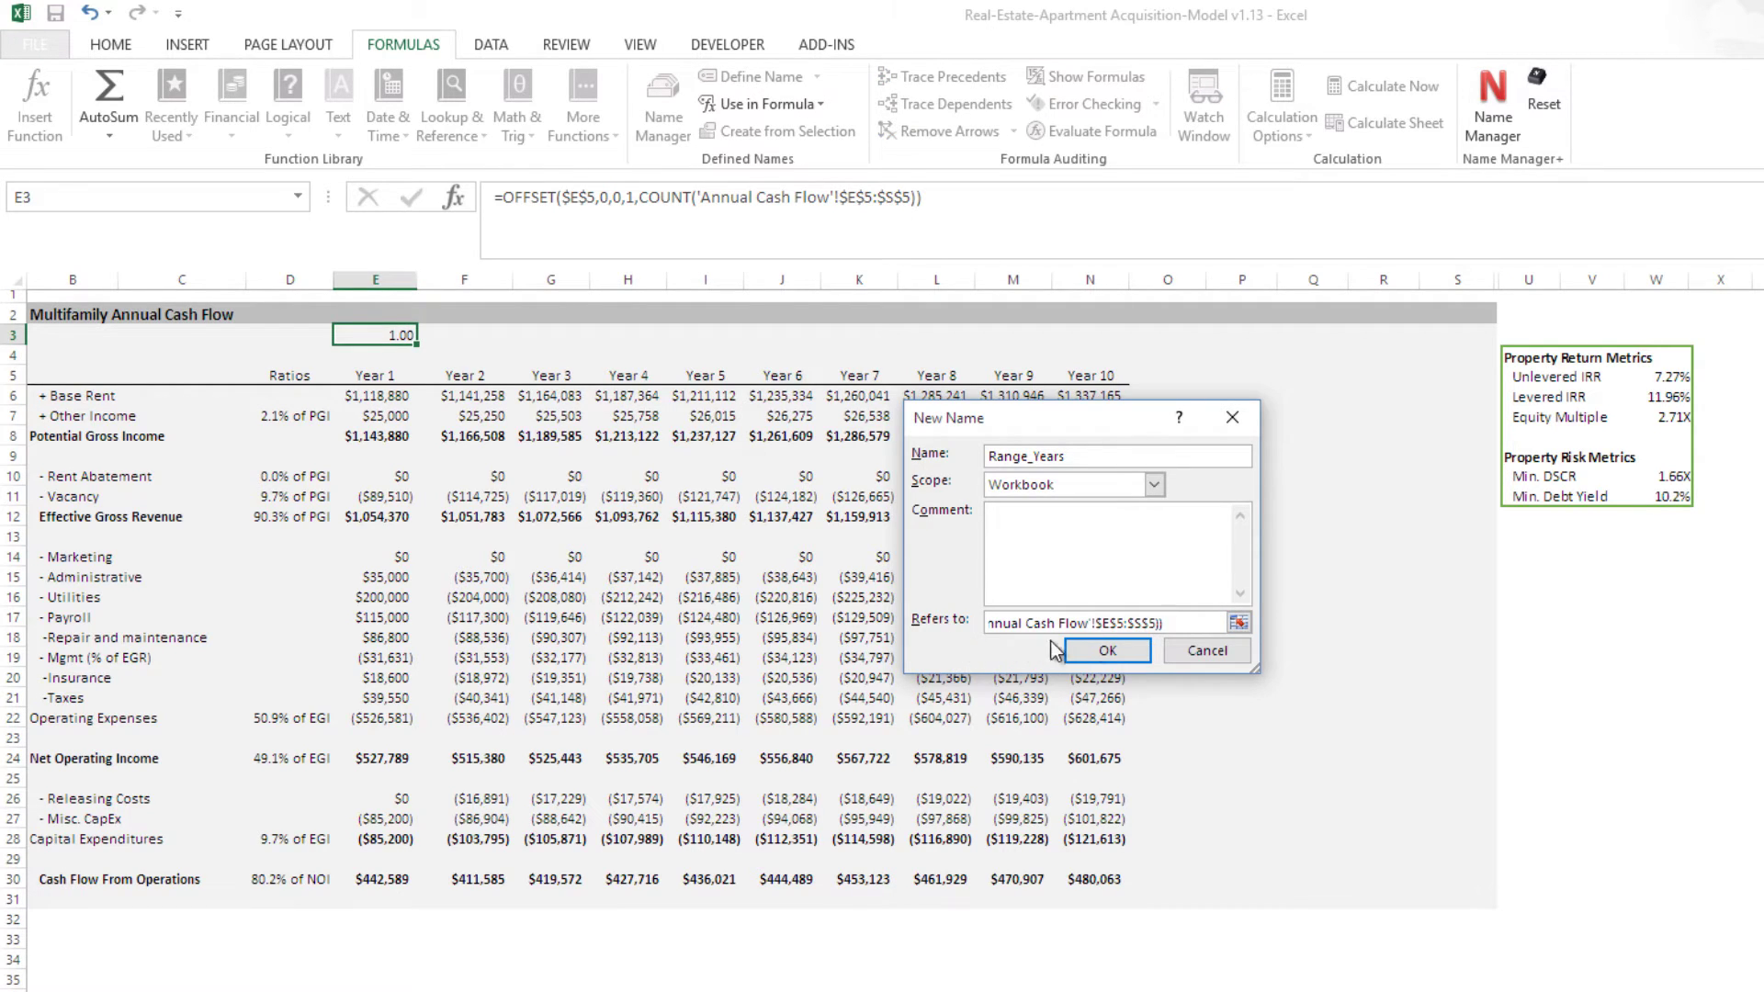
{"action": "left_click_drag", "start_coordinate": [1148, 614], "coordinate": [982, 616]}
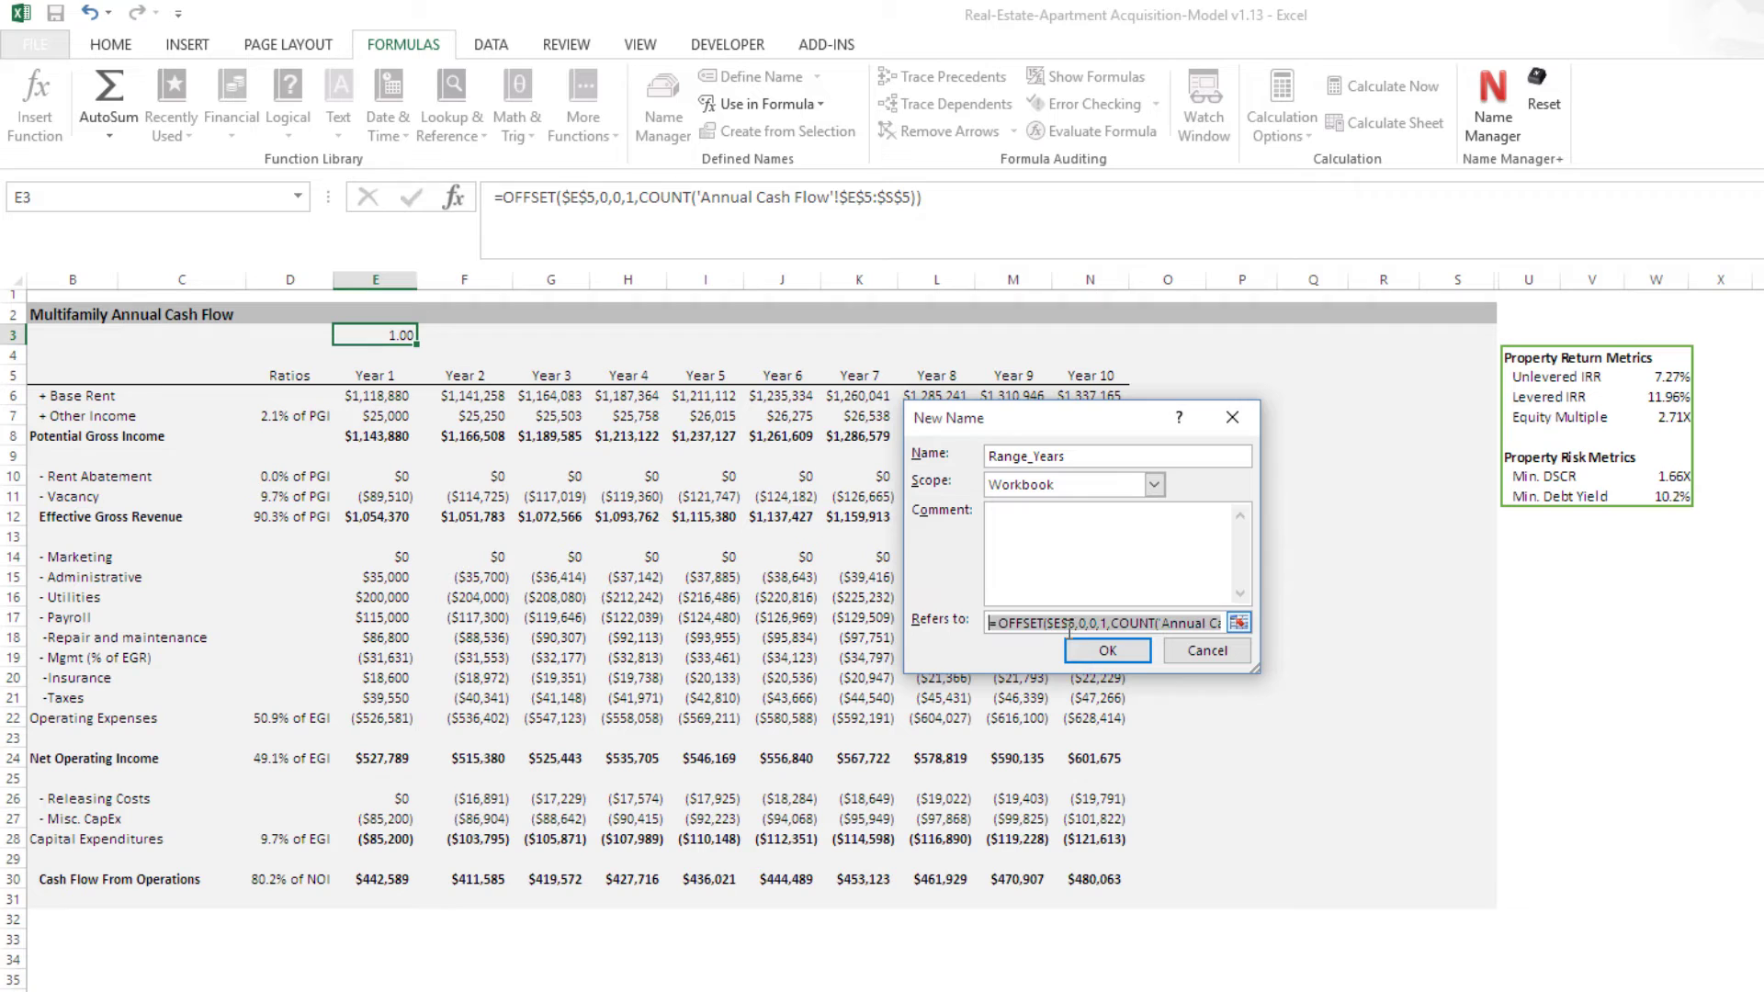
{"action": "left_click", "coordinate": [1126, 662]}
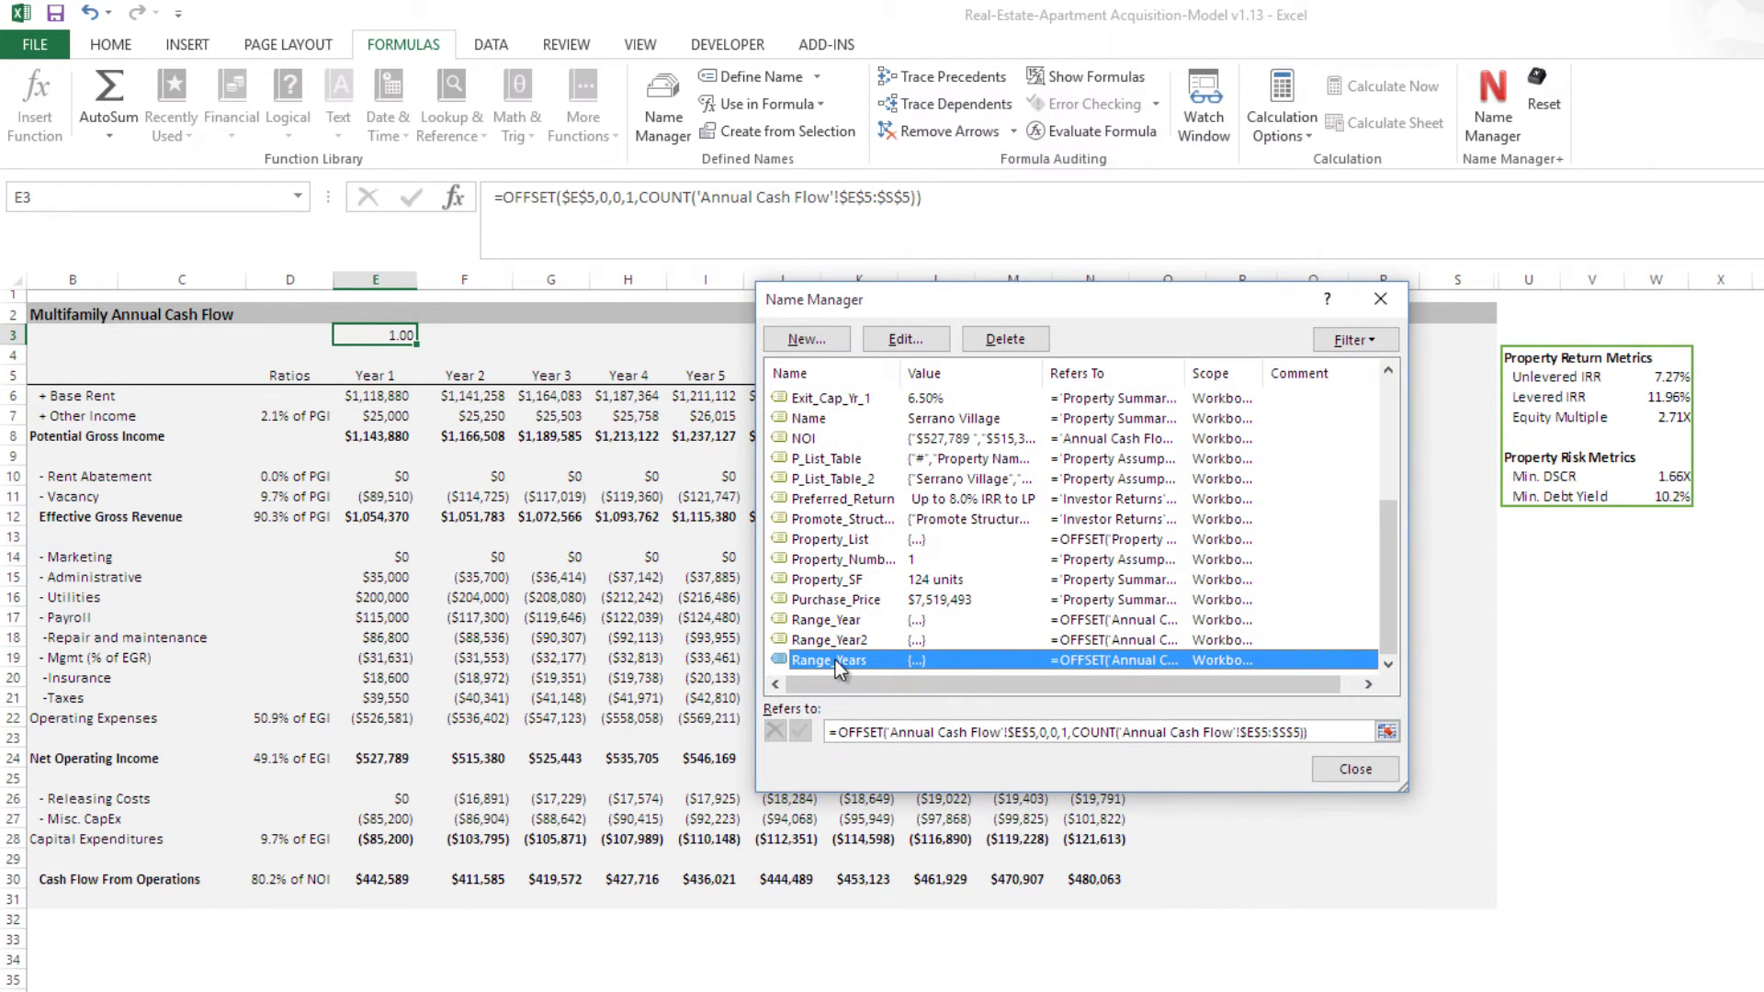
Step: Check that Range_Years covers the Year 1–10 headers, then close Name Manager
{"action": "left_click", "coordinate": [1387, 733]}
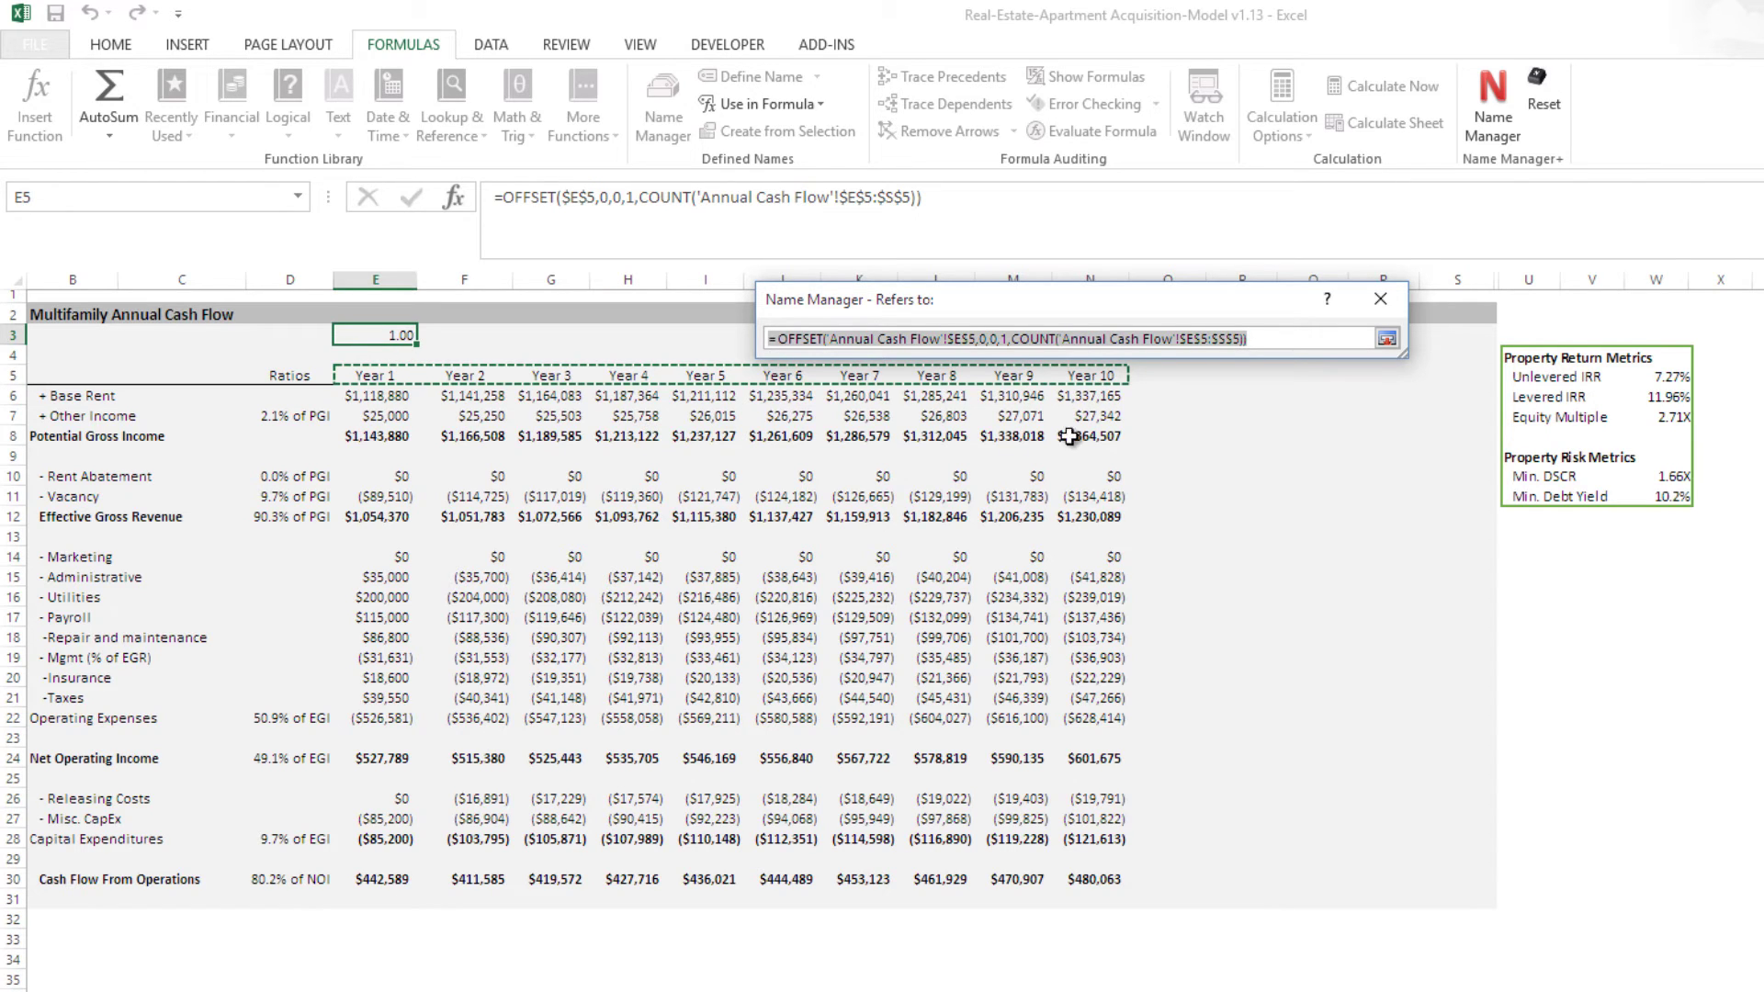
{"action": "key", "text": "Return"}
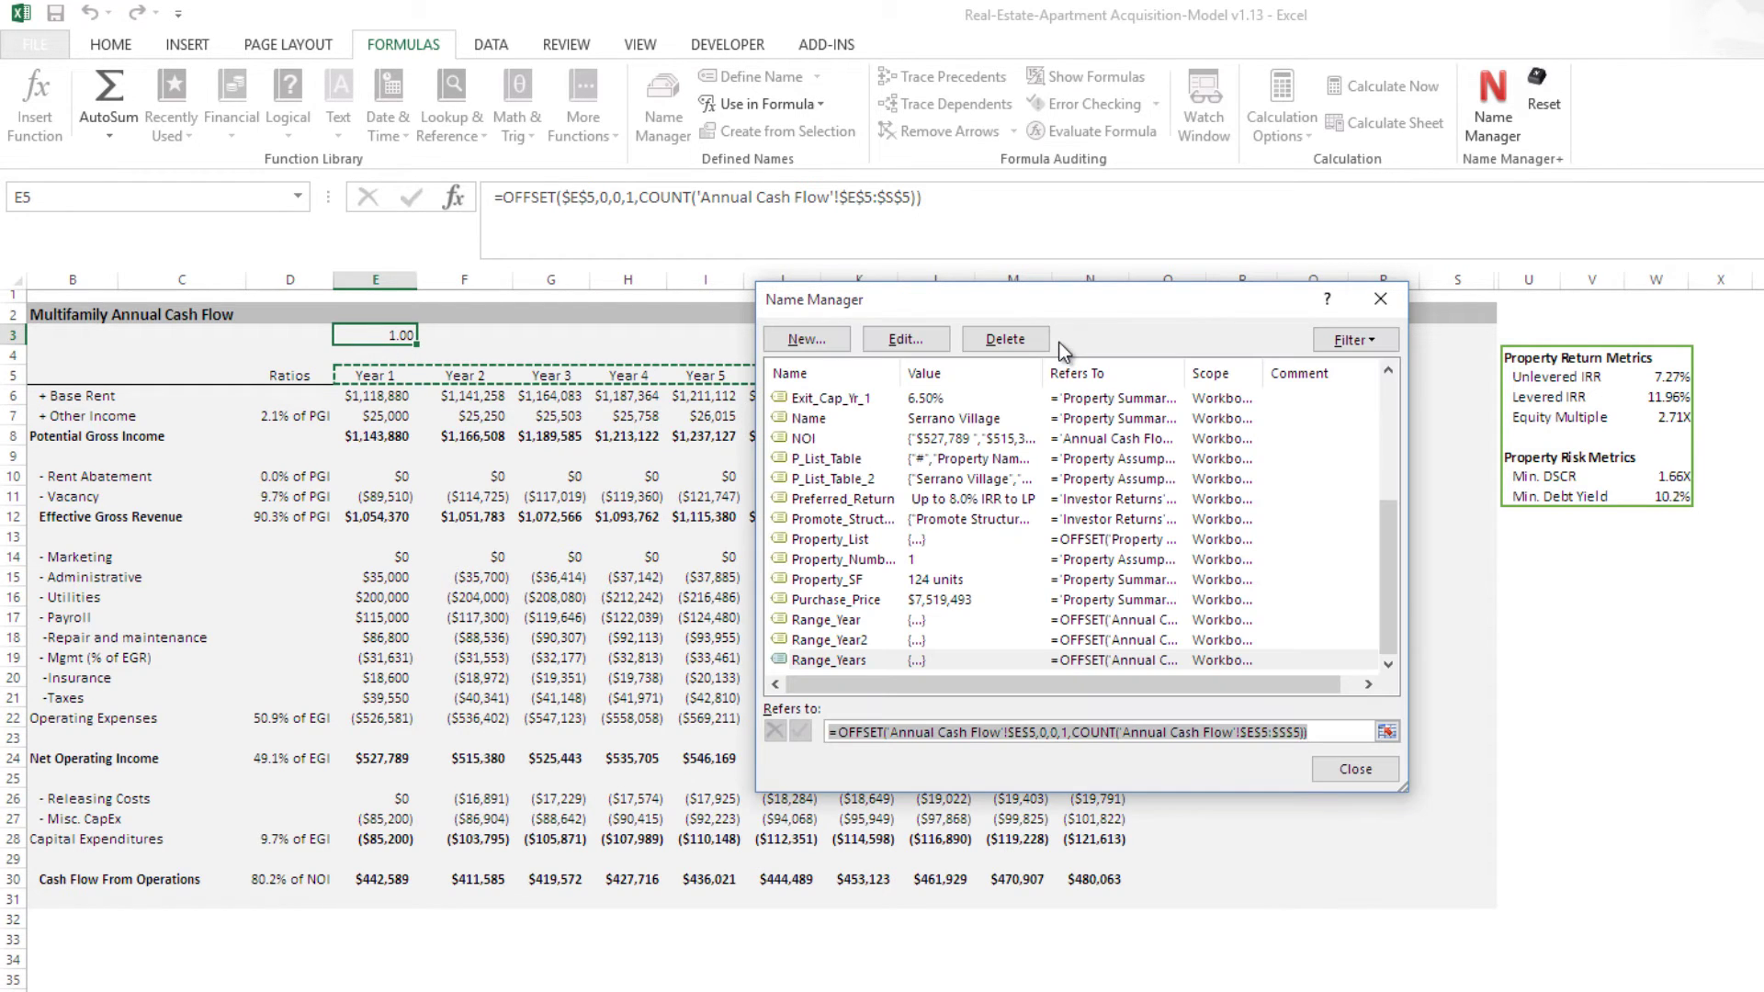
{"action": "left_click", "coordinate": [1356, 769]}
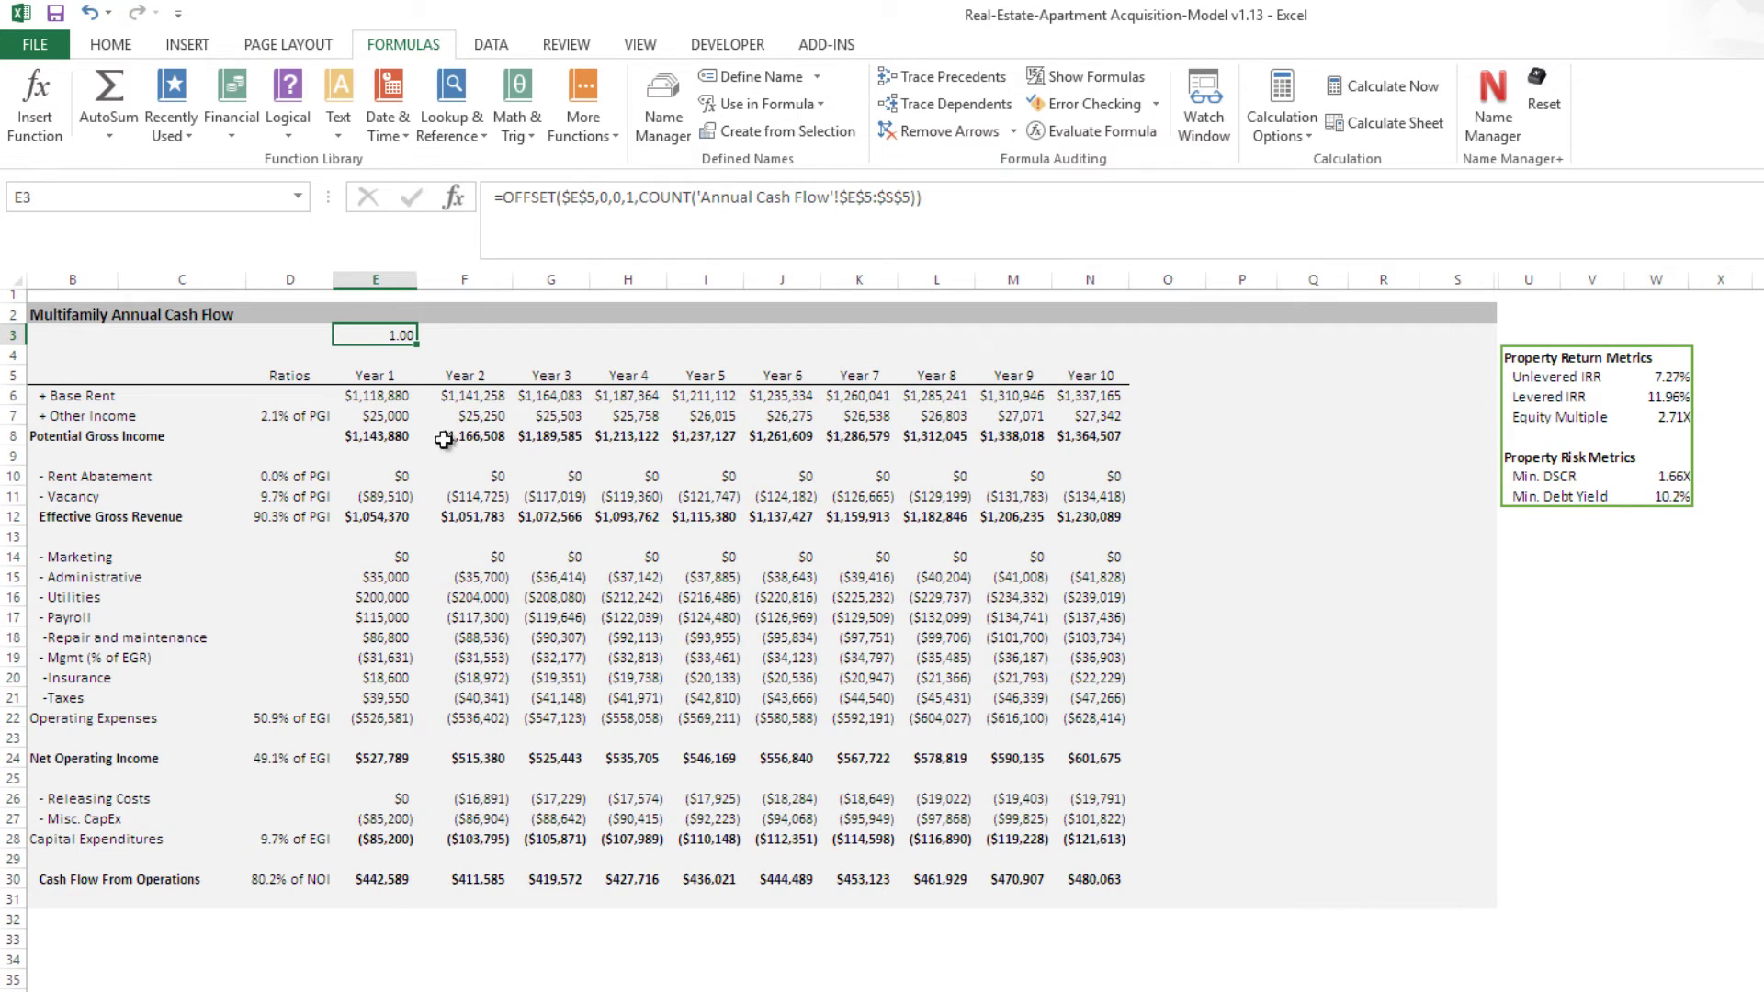
Step: Enter =OFFSET($E$24,0,0,1,COUNT(NOI)) in E4, showing 527788.512, and copy the formula text
{"action": "left_click", "coordinate": [396, 358]}
{"action": "type", "text": "="}
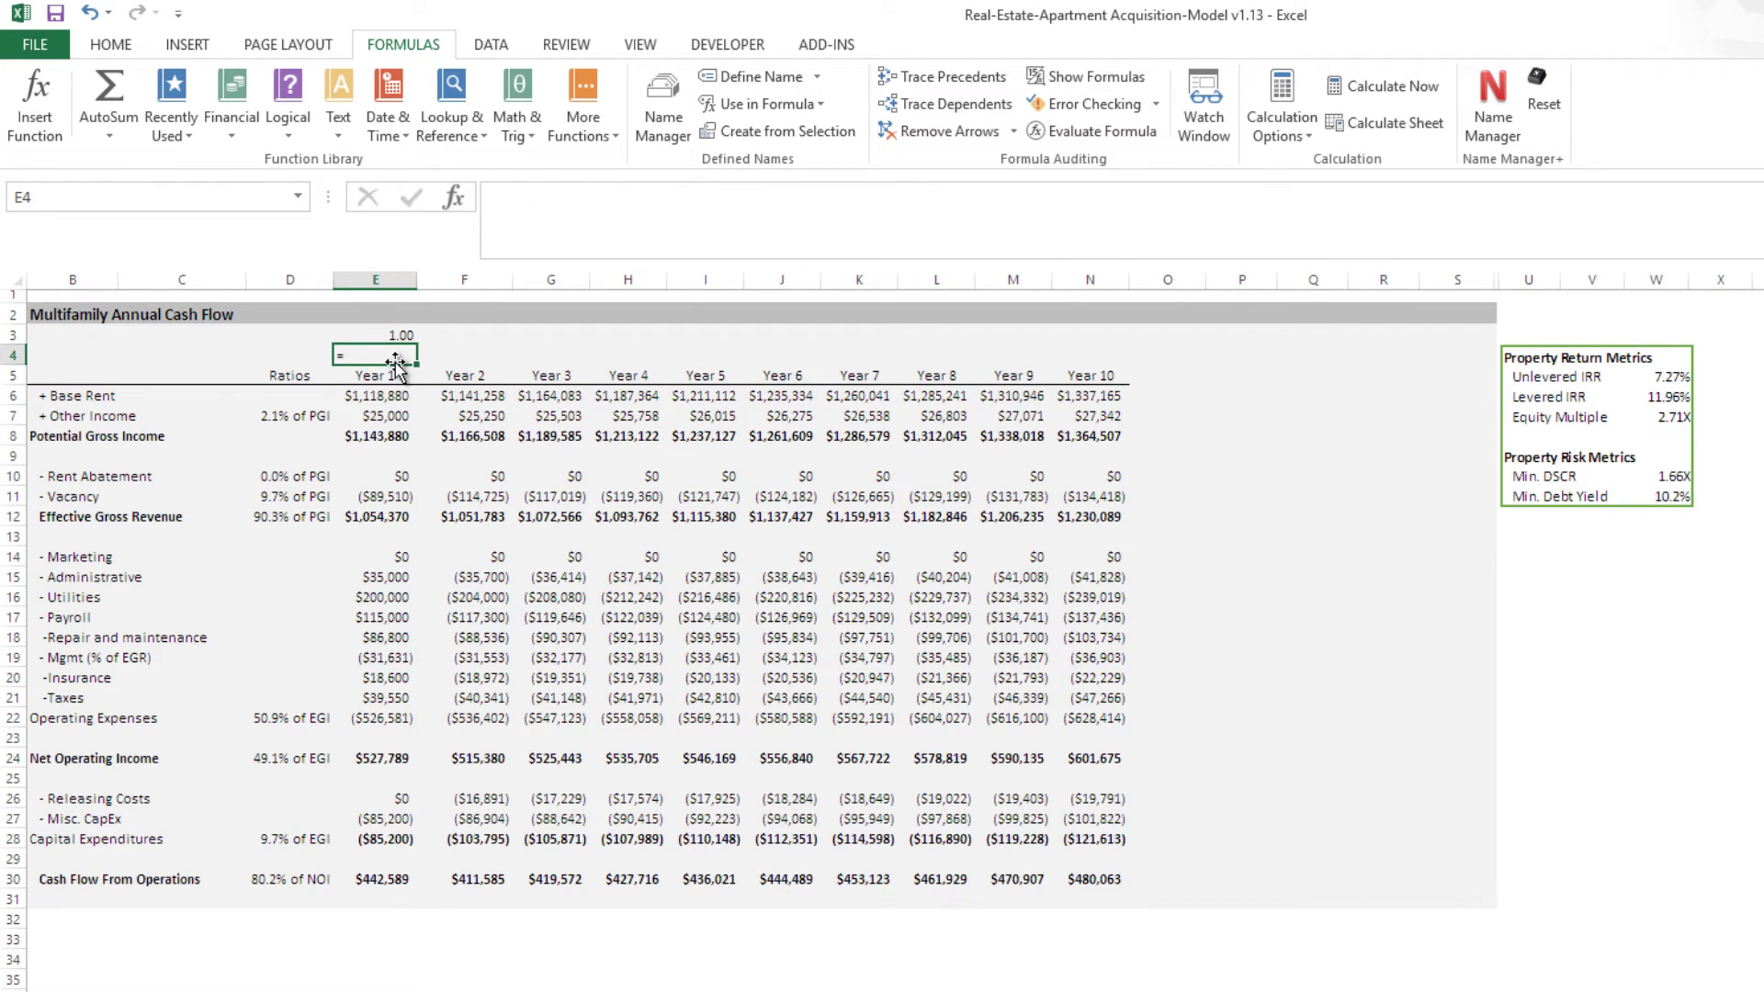
{"action": "type", "text": "offs"}
{"action": "key", "text": "Tab"}
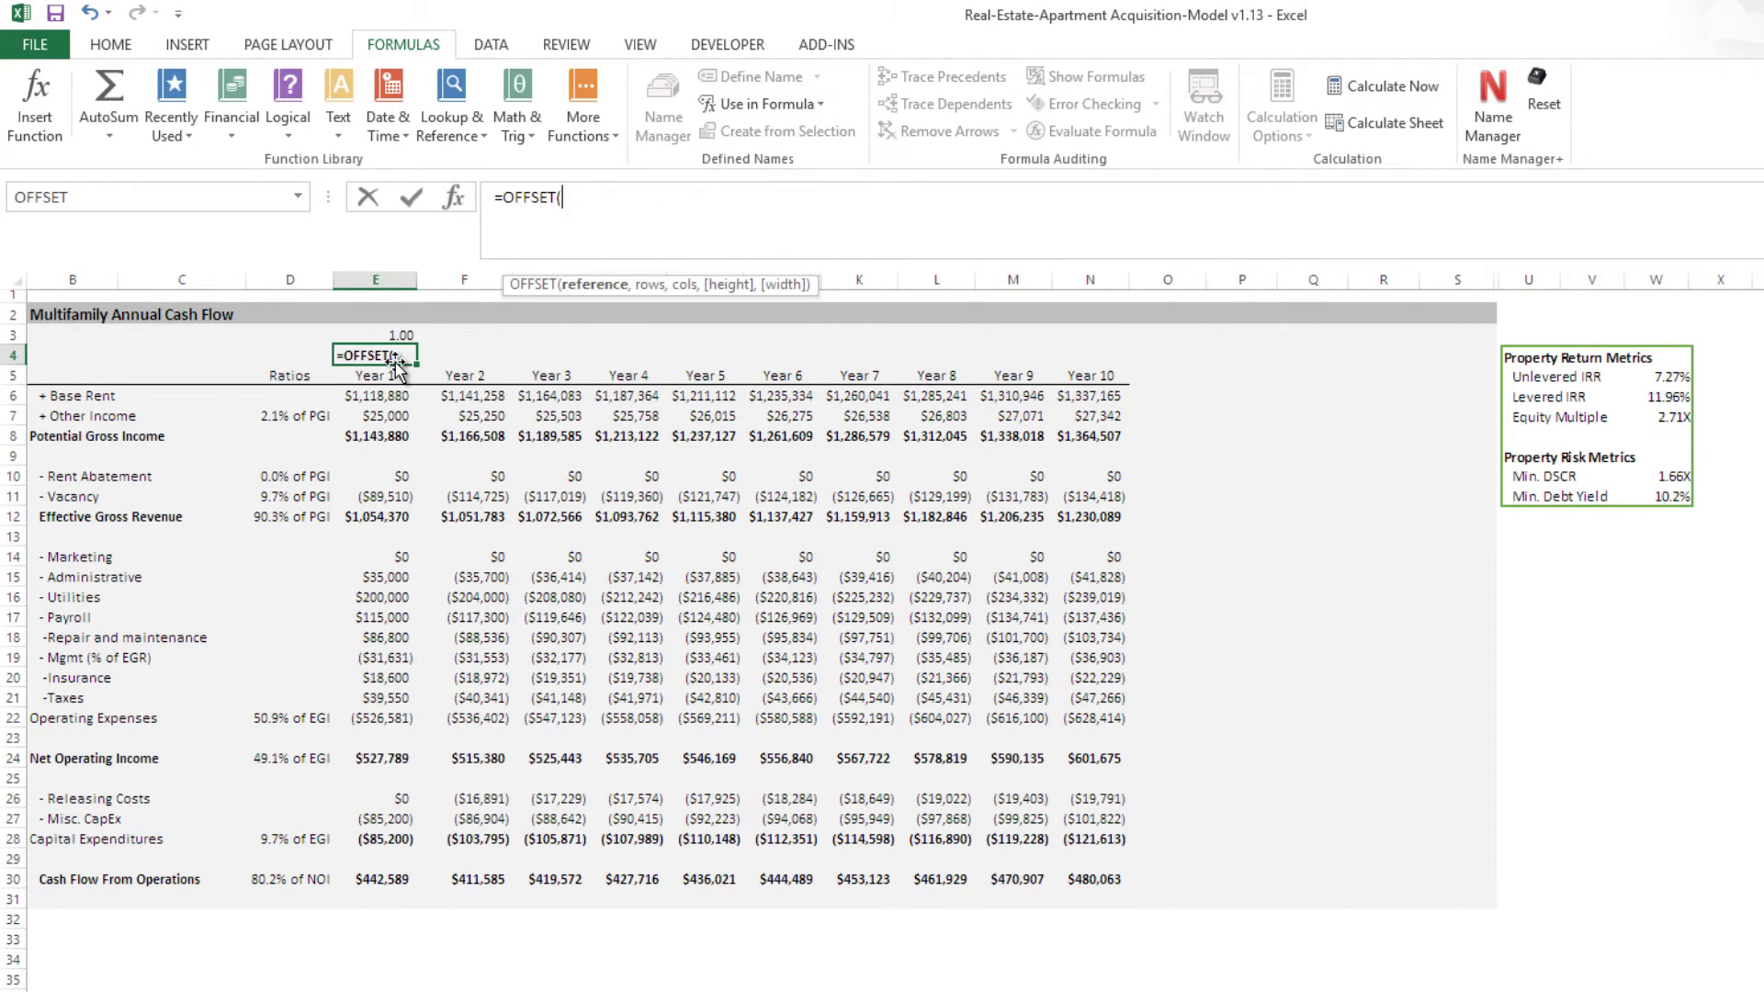
{"action": "left_click", "coordinate": [398, 755]}
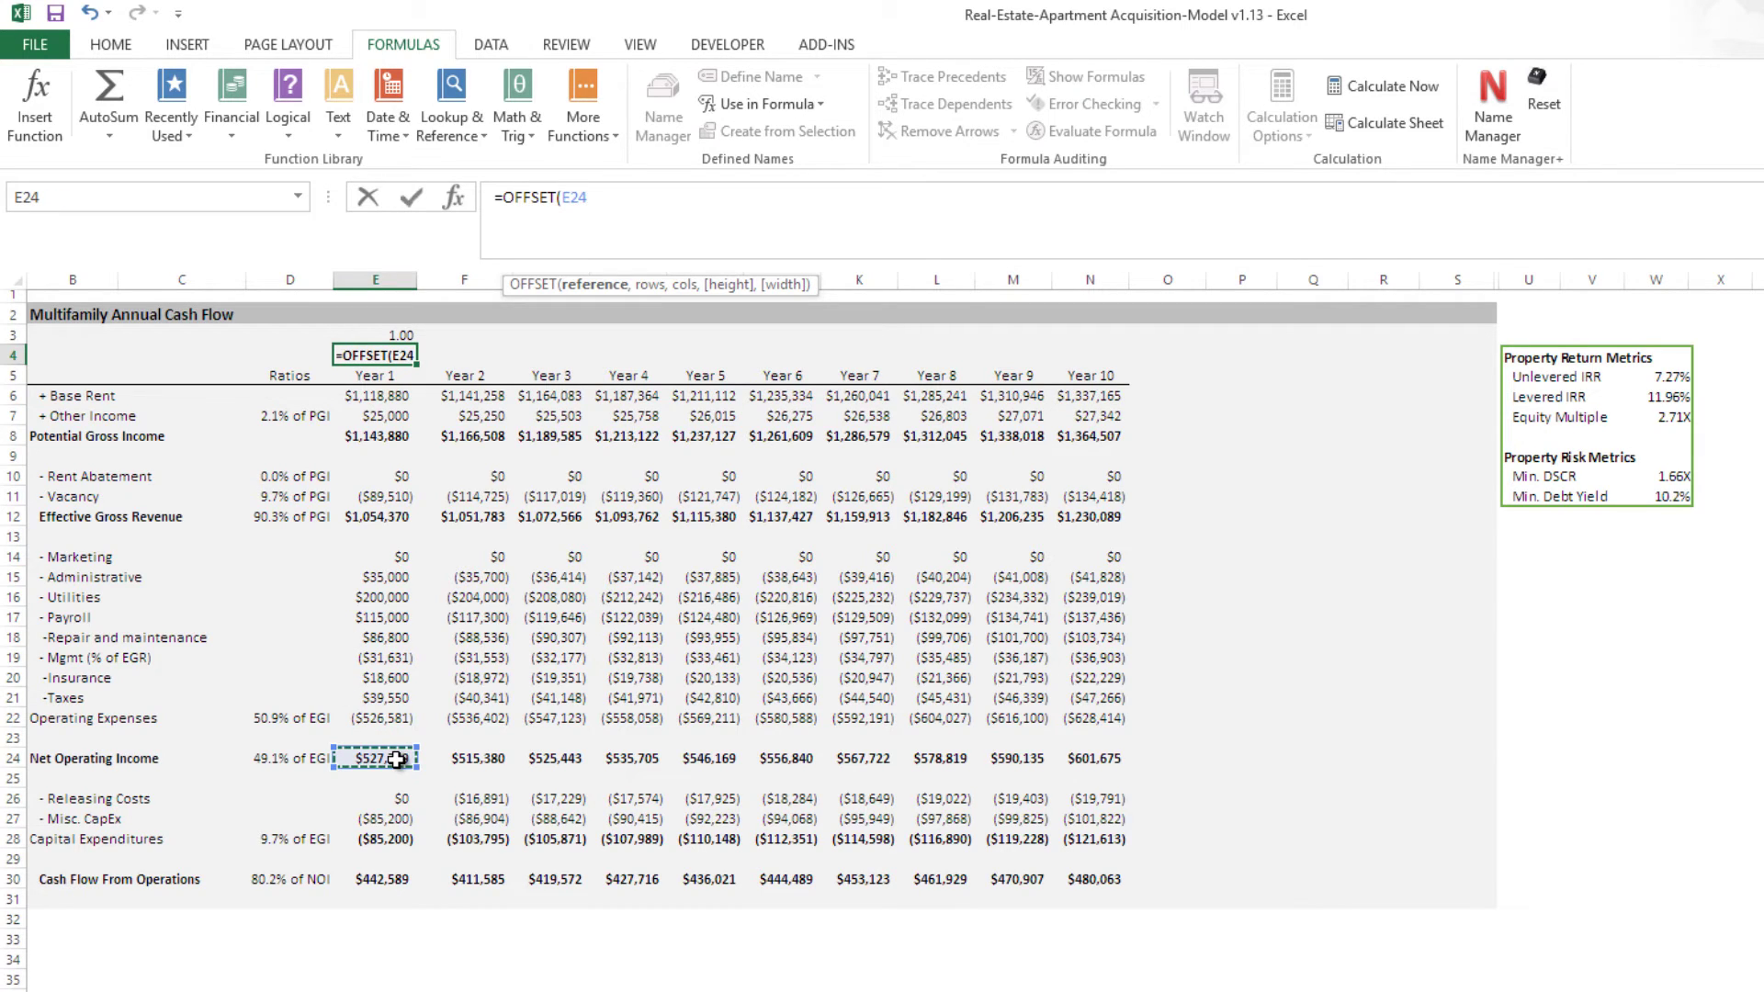
{"action": "key", "text": "F4"}
{"action": "type", "text": ",0"}
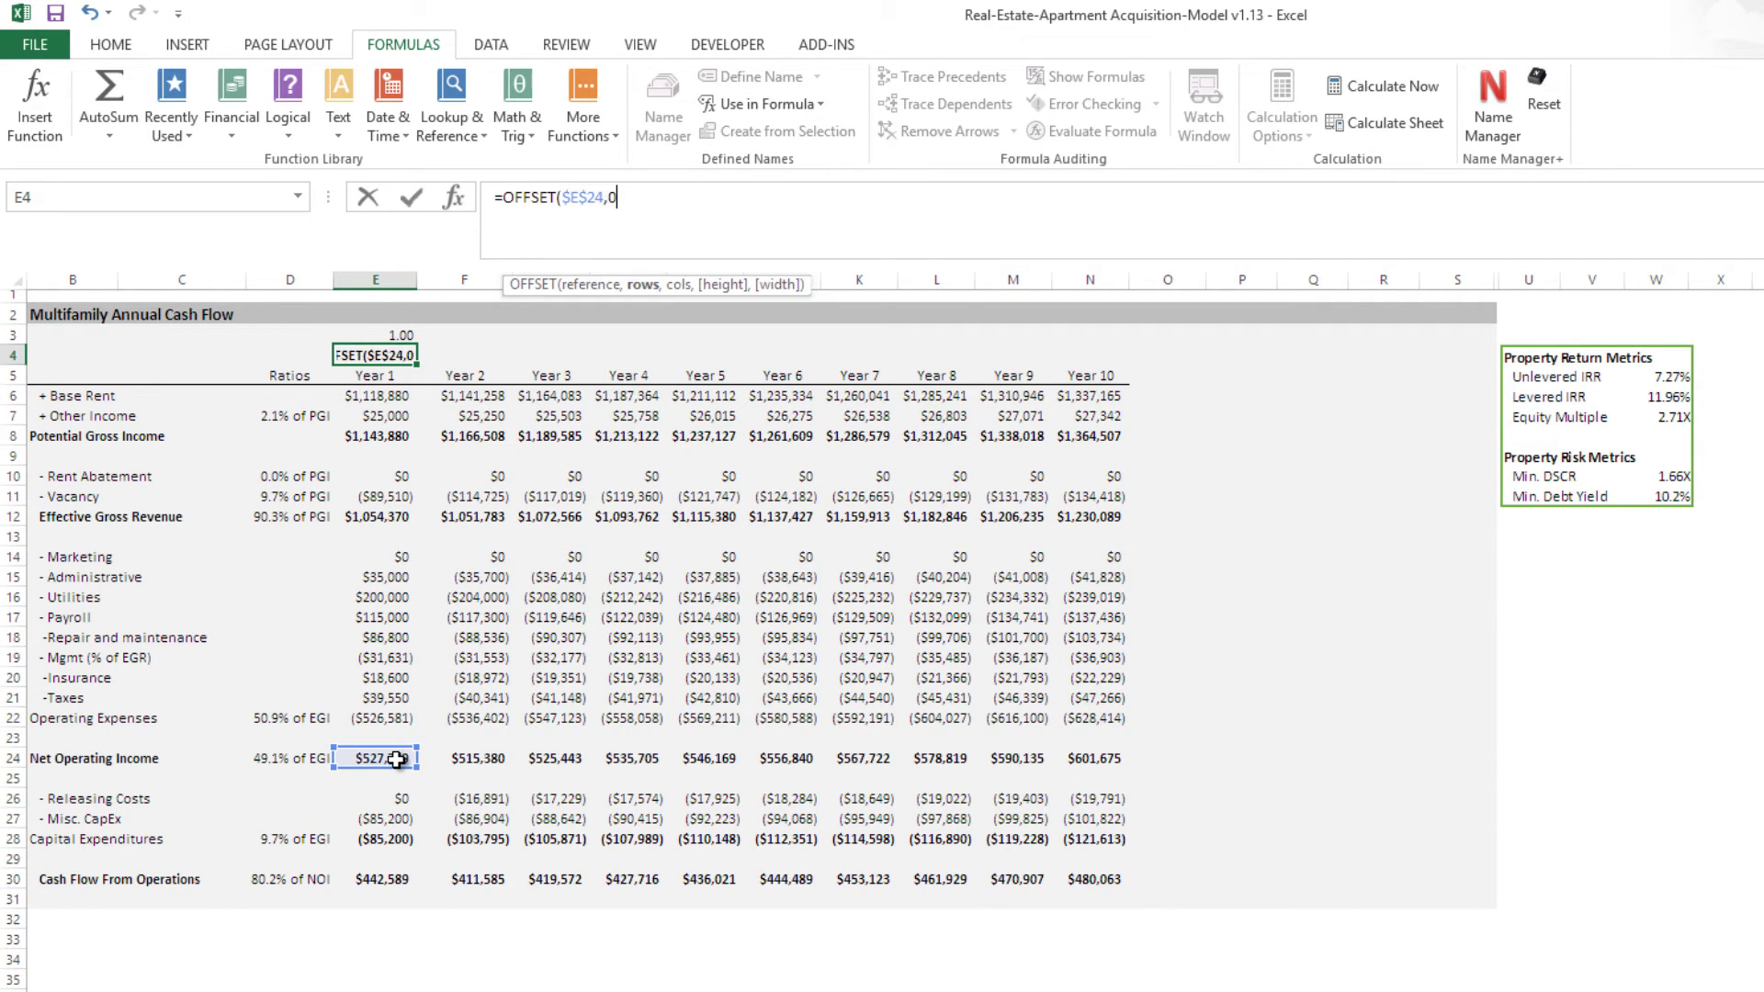
{"action": "type", "text": ",0,"}
{"action": "type", "text": "1,count"}
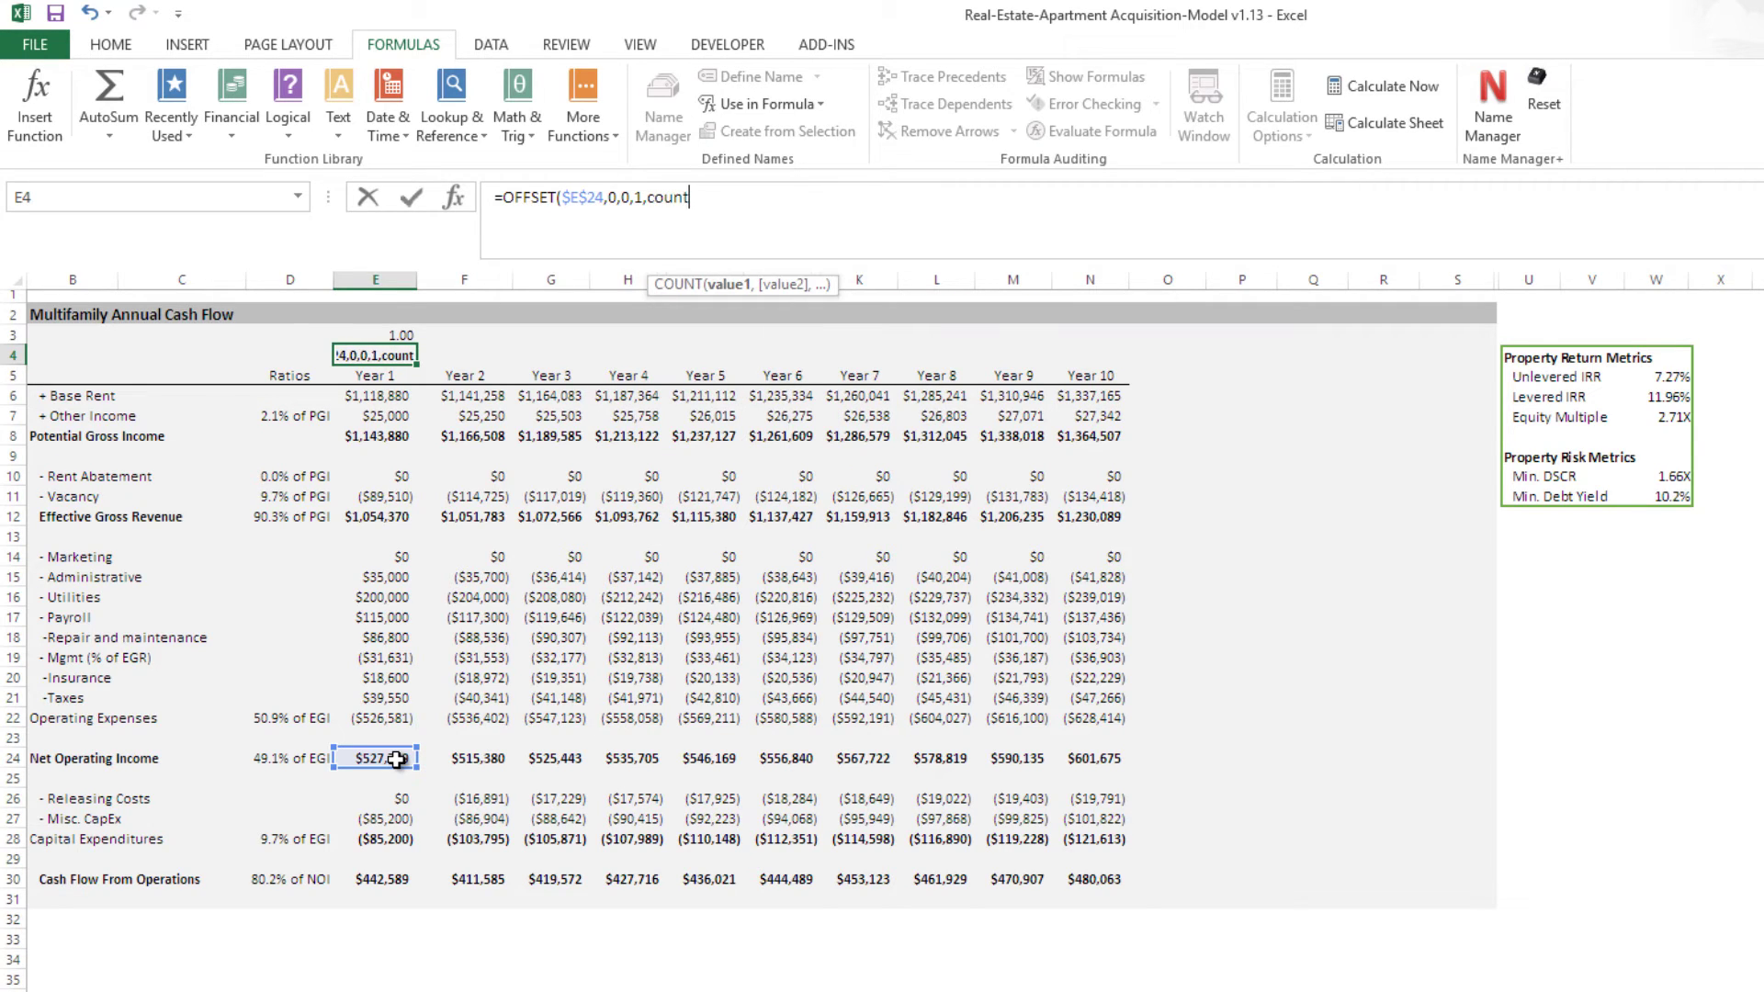
{"action": "key", "text": "Tab"}
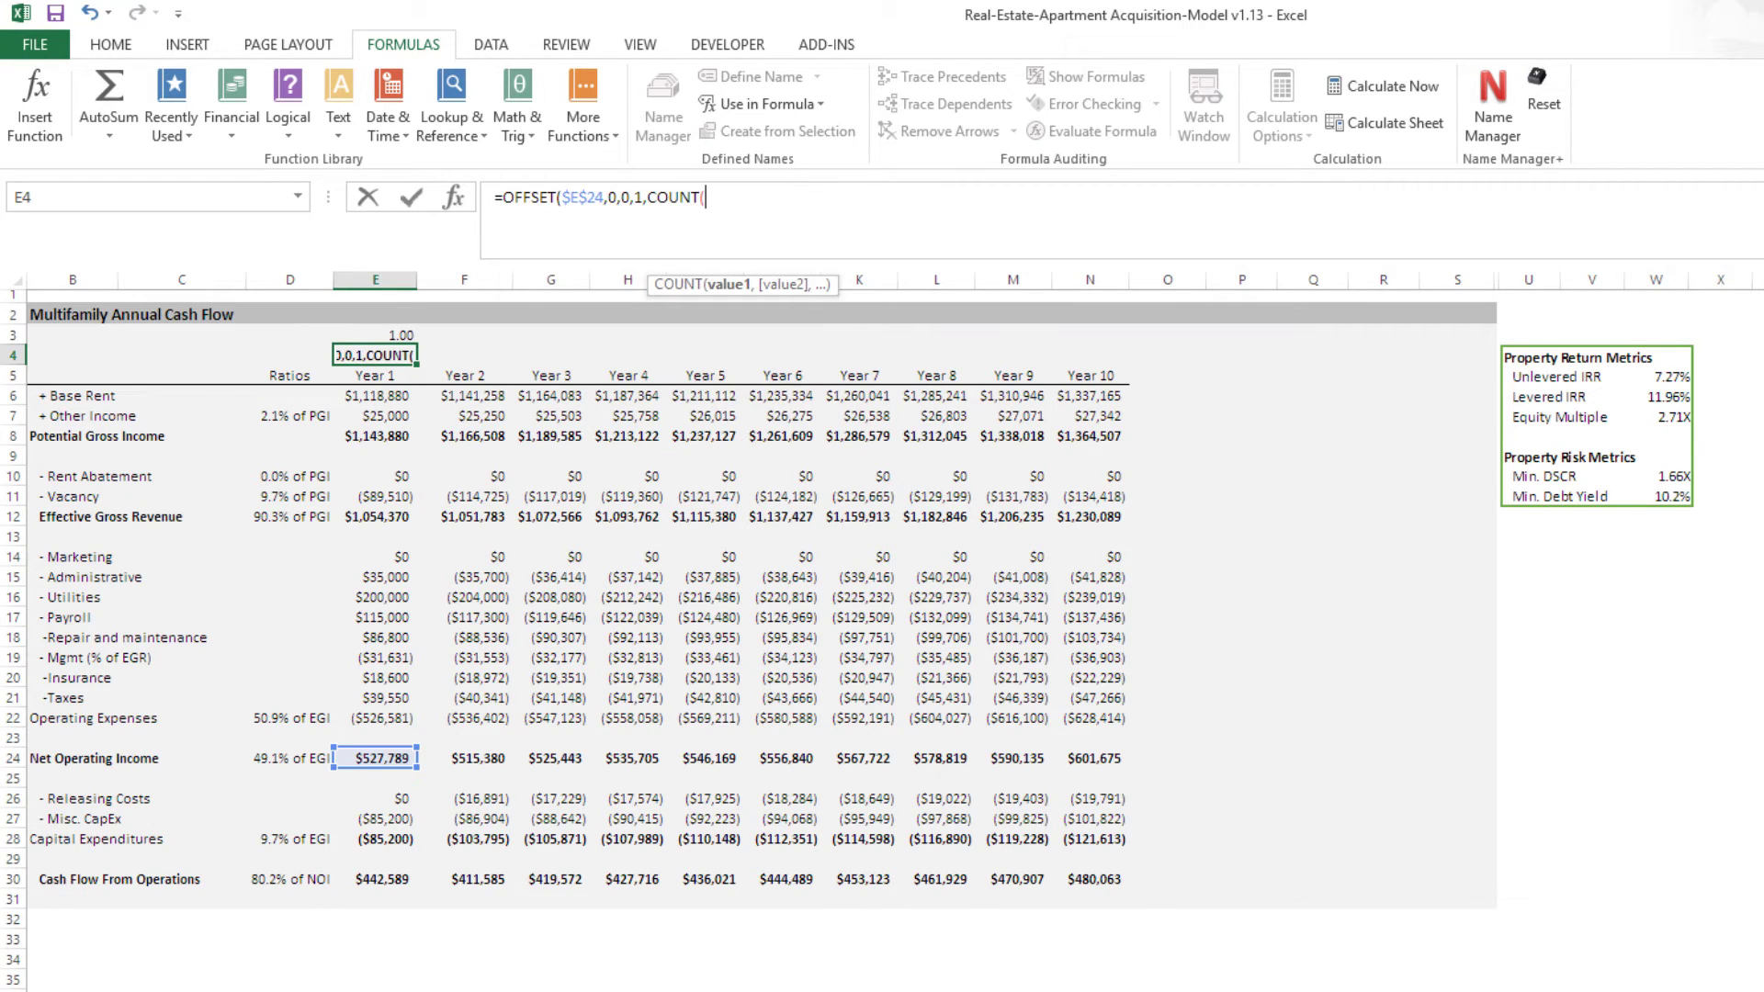
{"action": "left_click", "coordinate": [367, 755]}
{"action": "key", "text": "ctrl+shift+Right"}
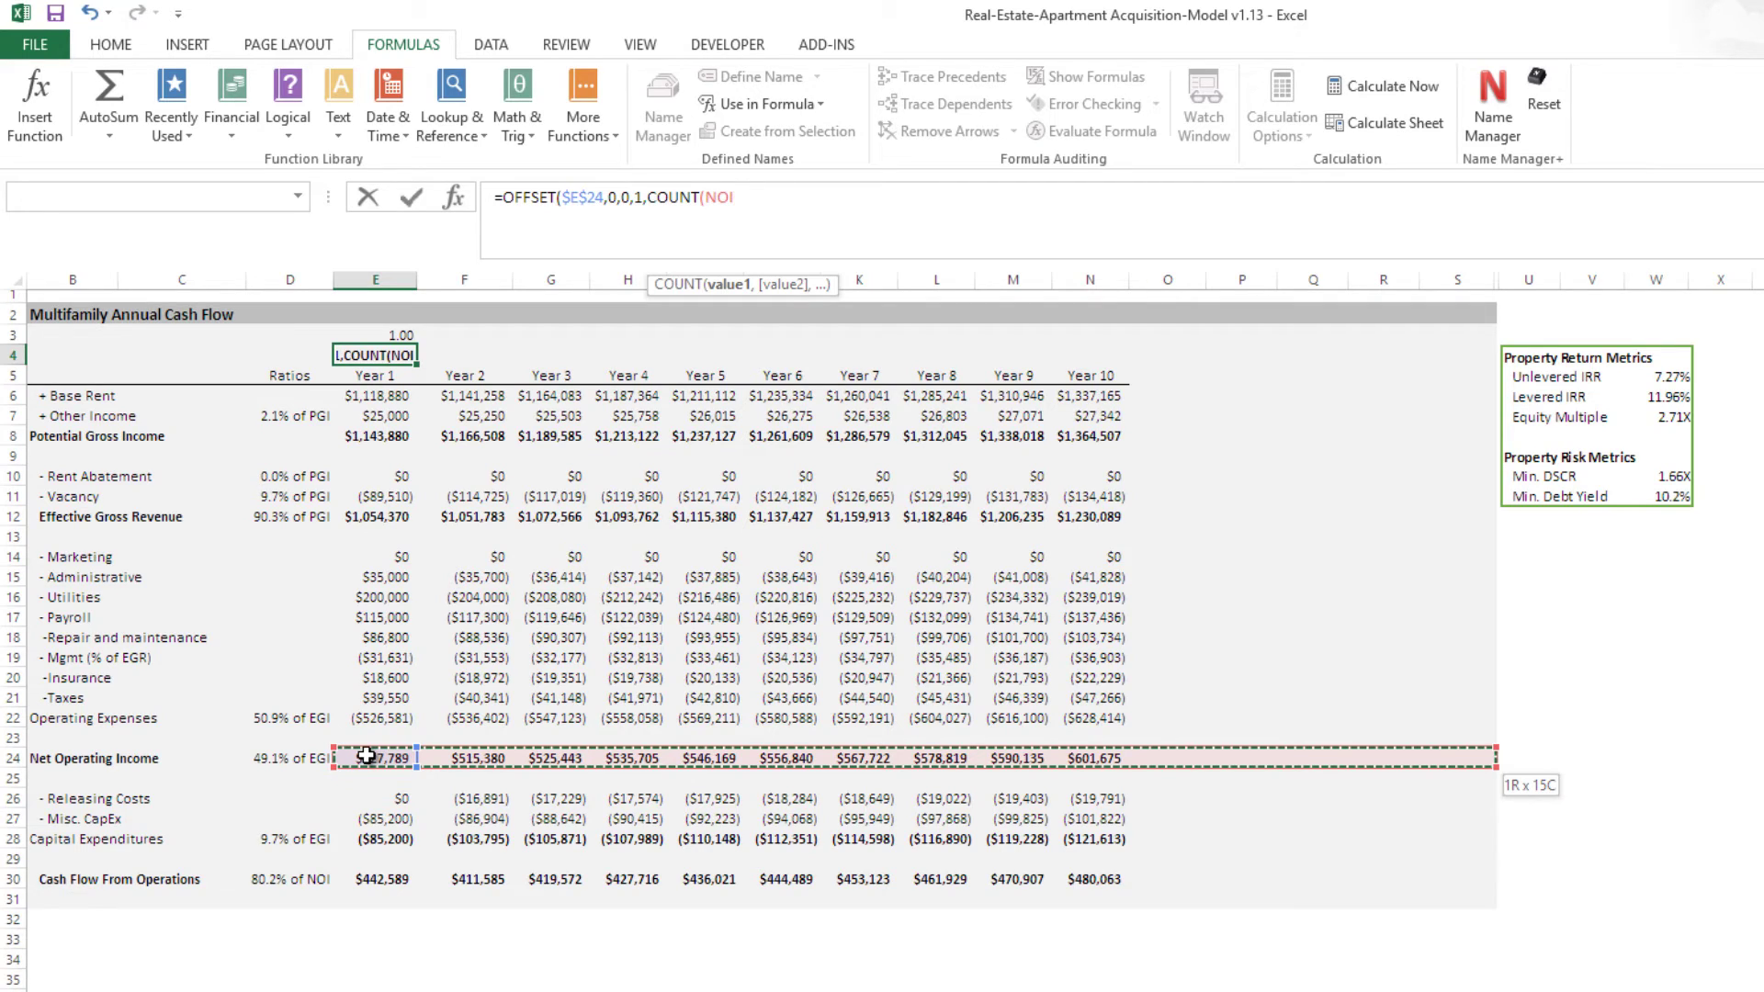
{"action": "type", "text": "))"}
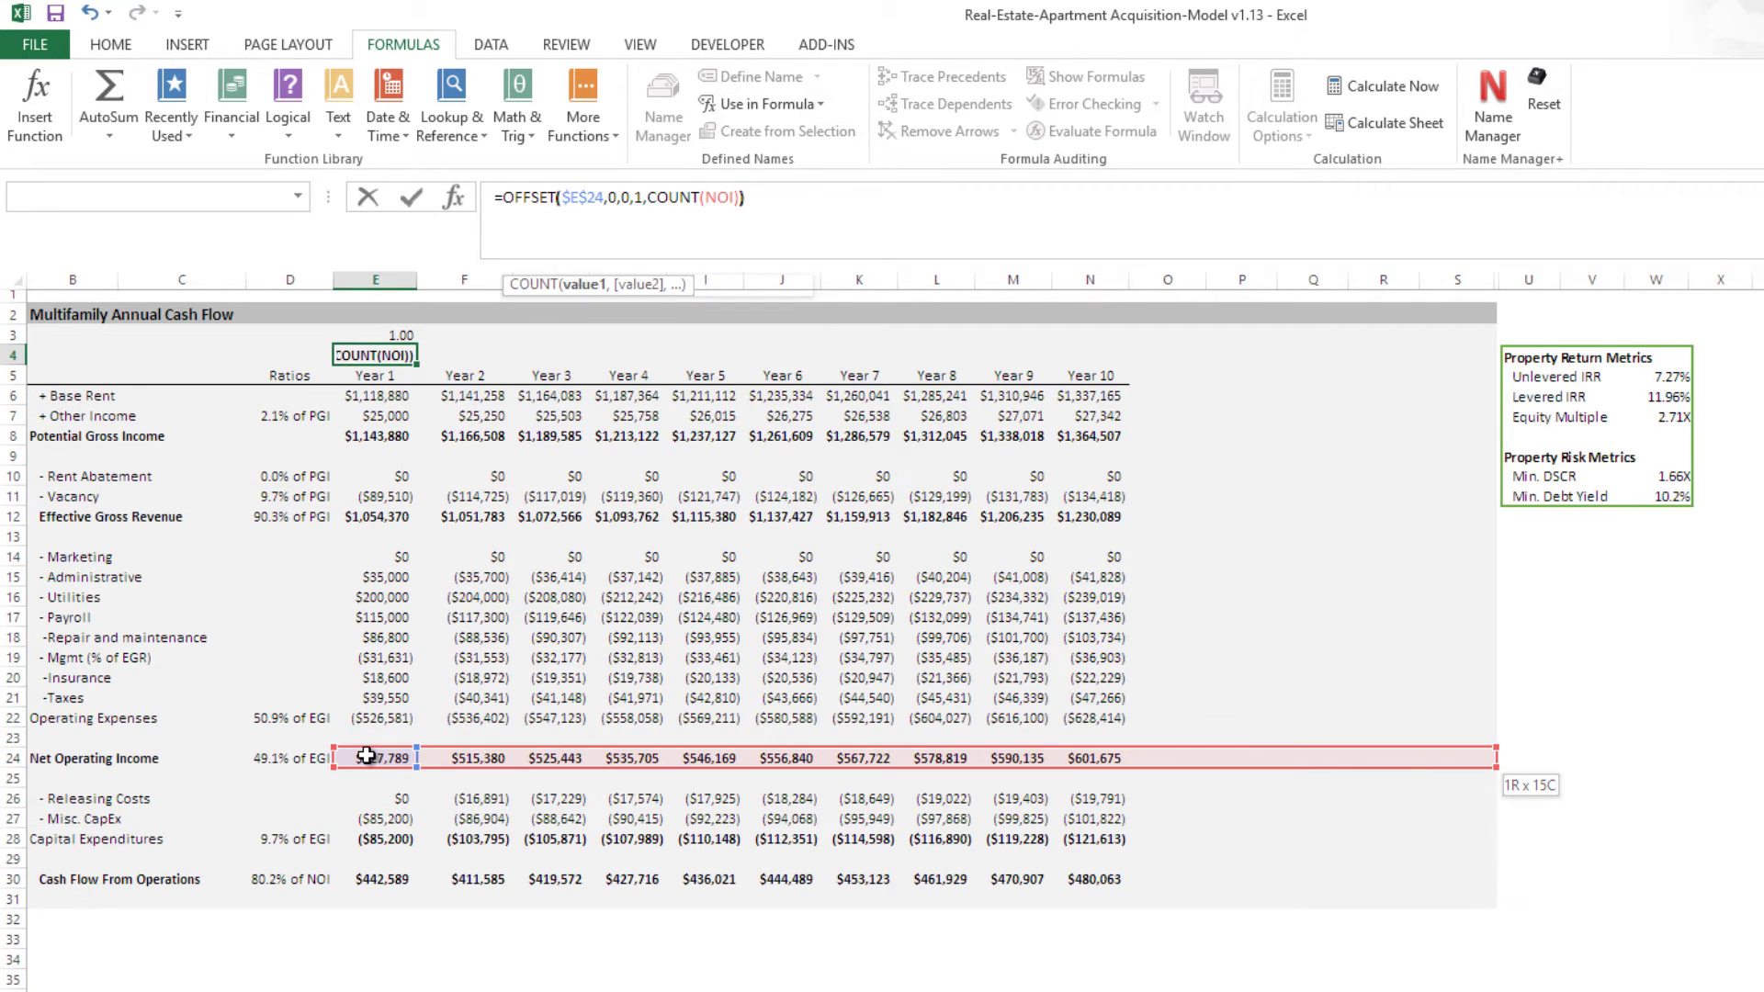
{"action": "key", "text": "ctrl+Return"}
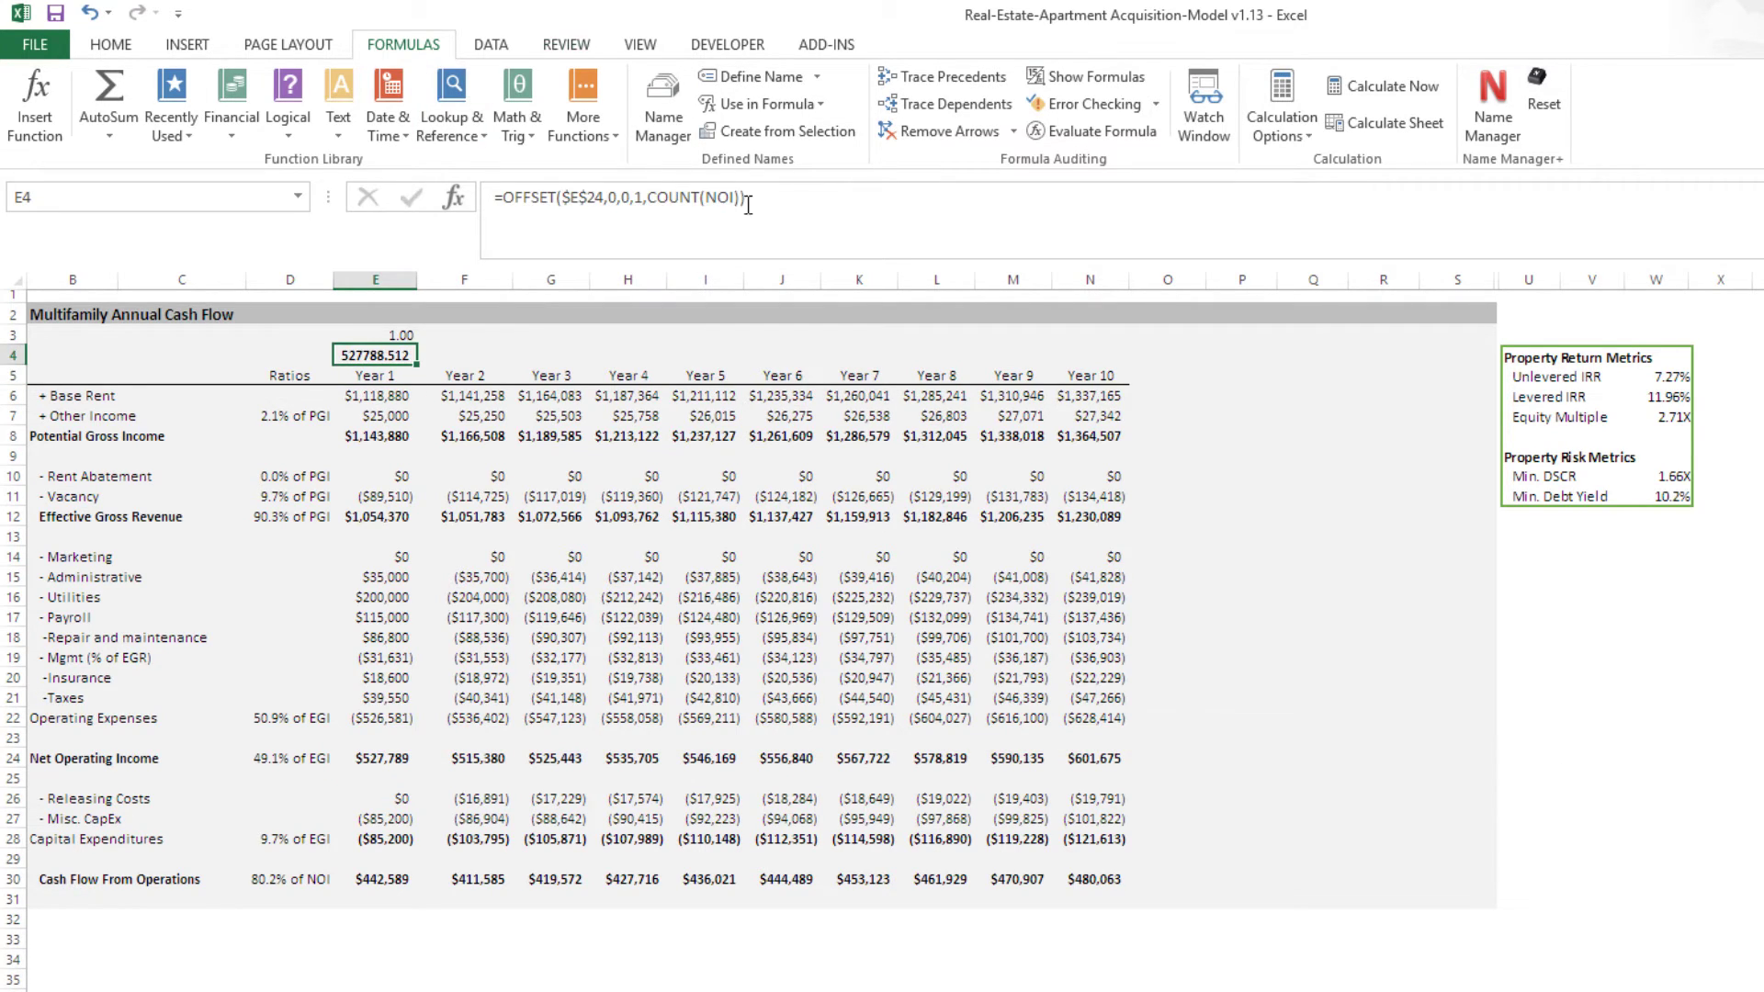
{"action": "left_click_drag", "start_coordinate": [765, 197], "coordinate": [487, 204]}
{"action": "key", "text": "ctrl+c"}
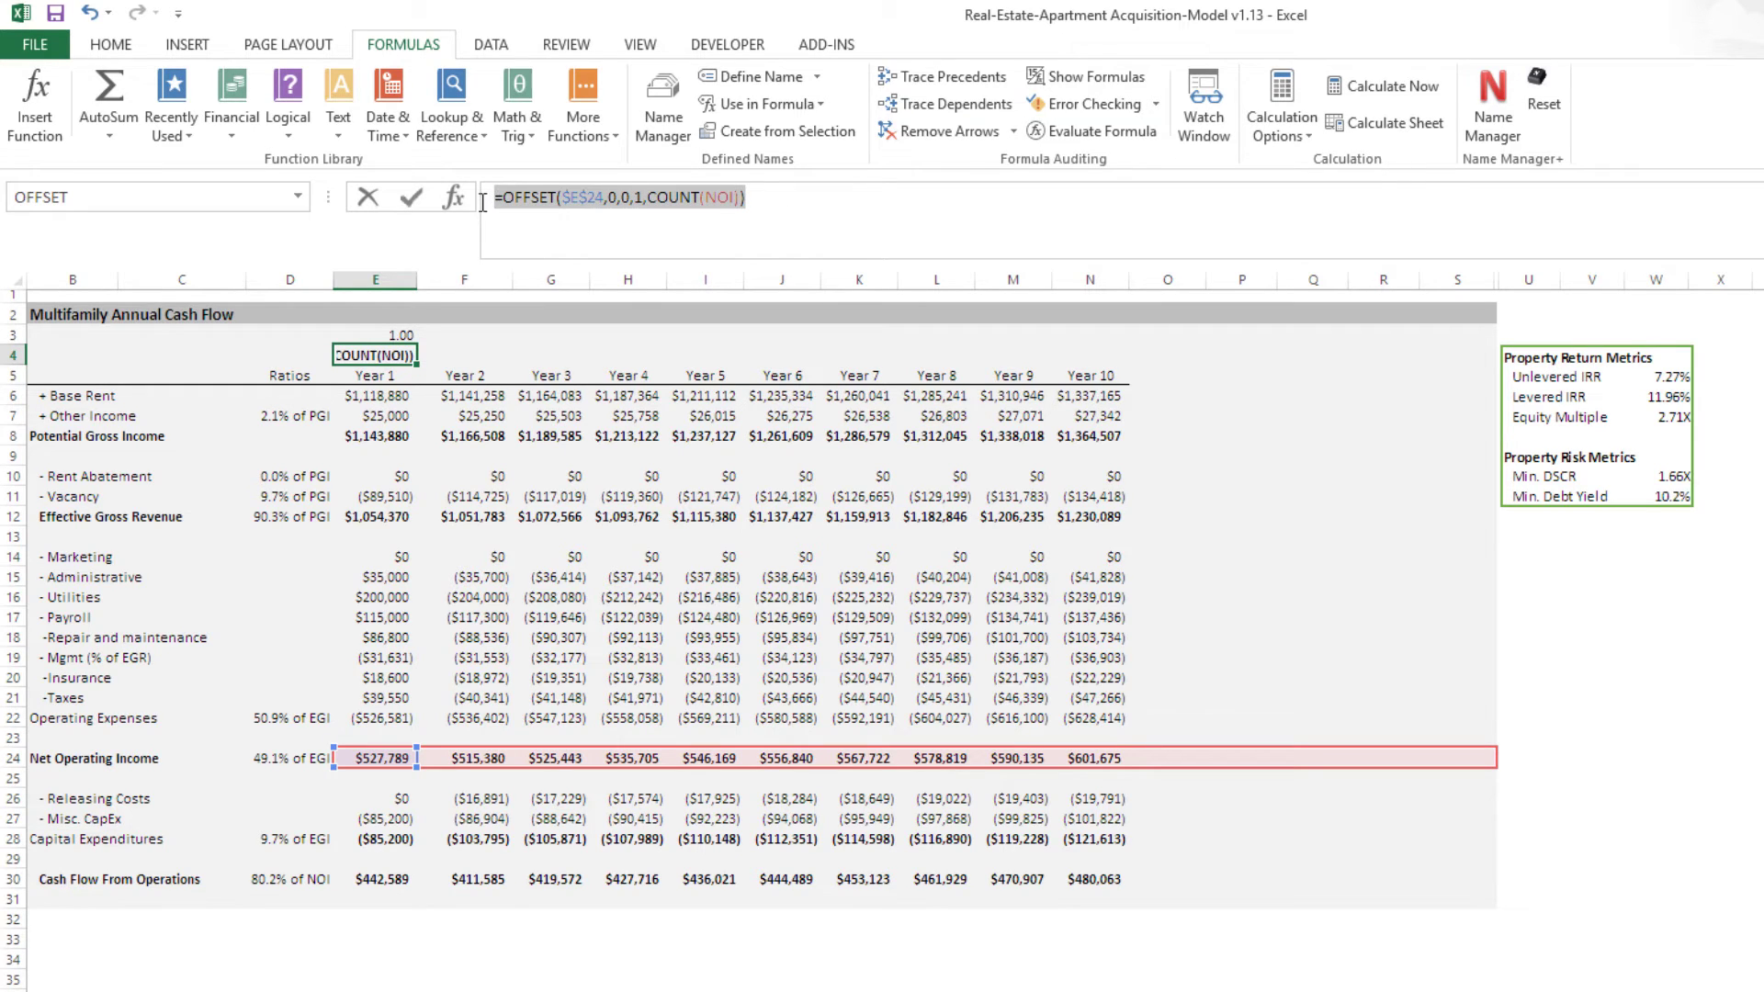
{"action": "key", "text": "Escape"}
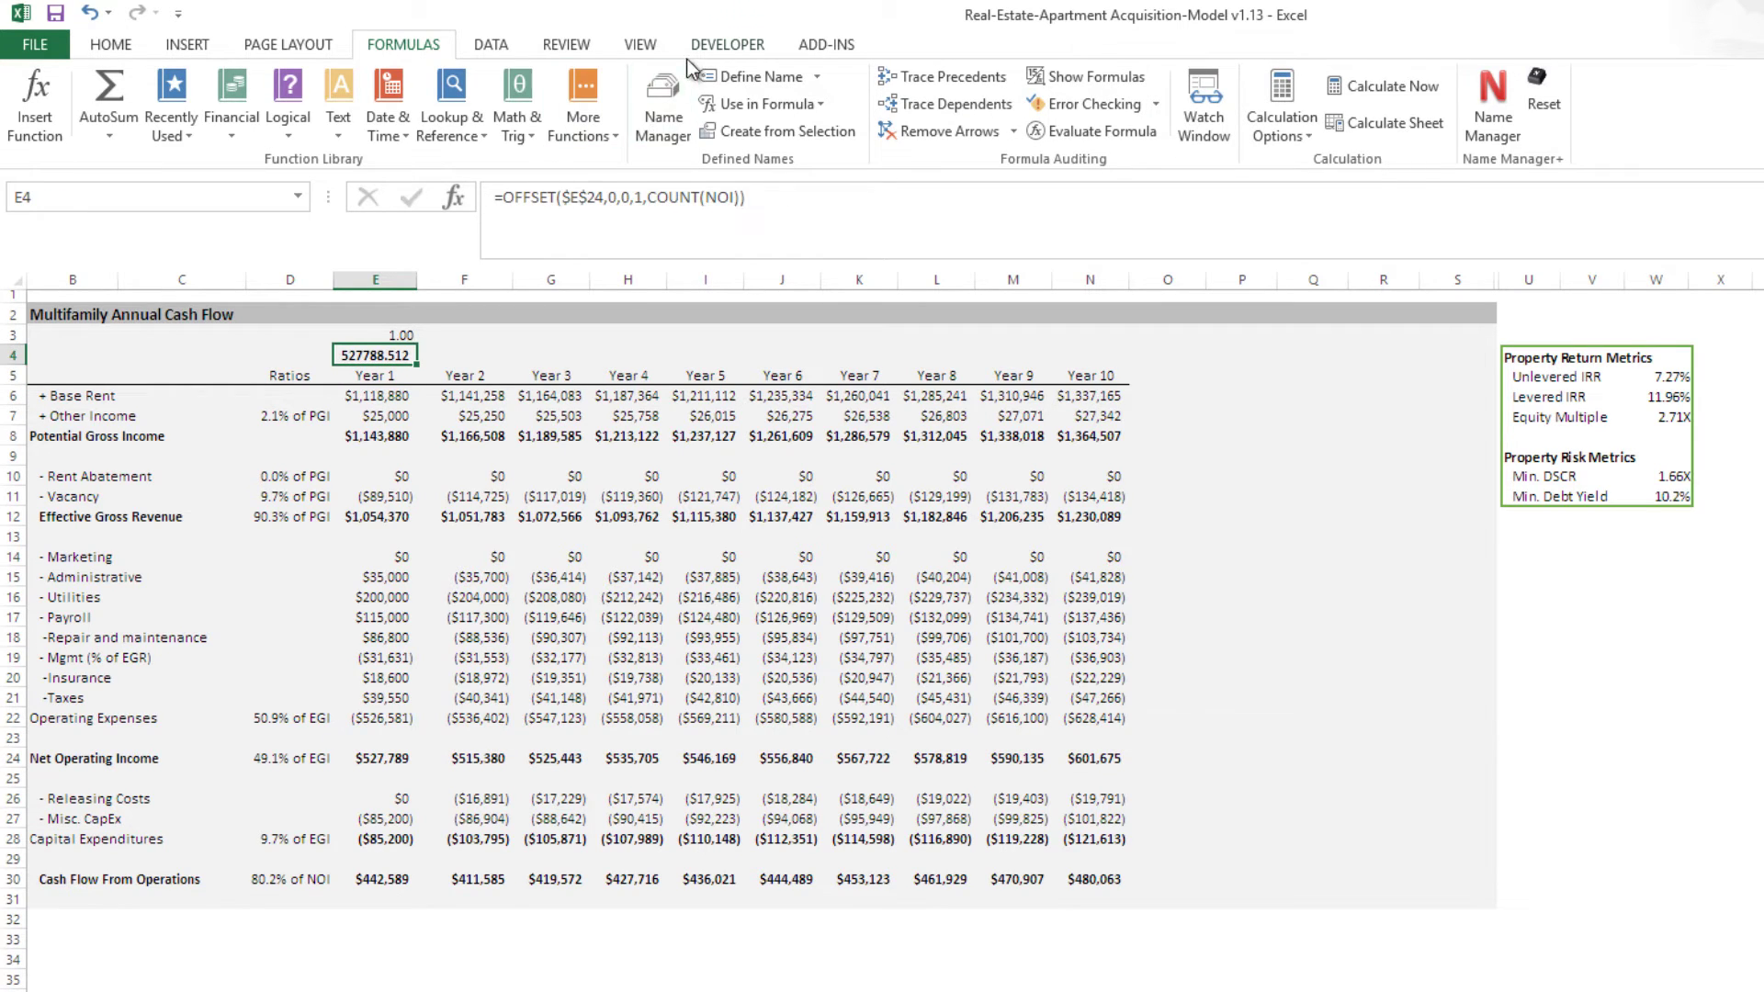
Step: Create the workbook name Range_NOI from the copied OFFSET formula, check its cells, and close Name Manager
{"action": "key", "text": "ctrl+F3"}
{"action": "left_click", "coordinate": [901, 342]}
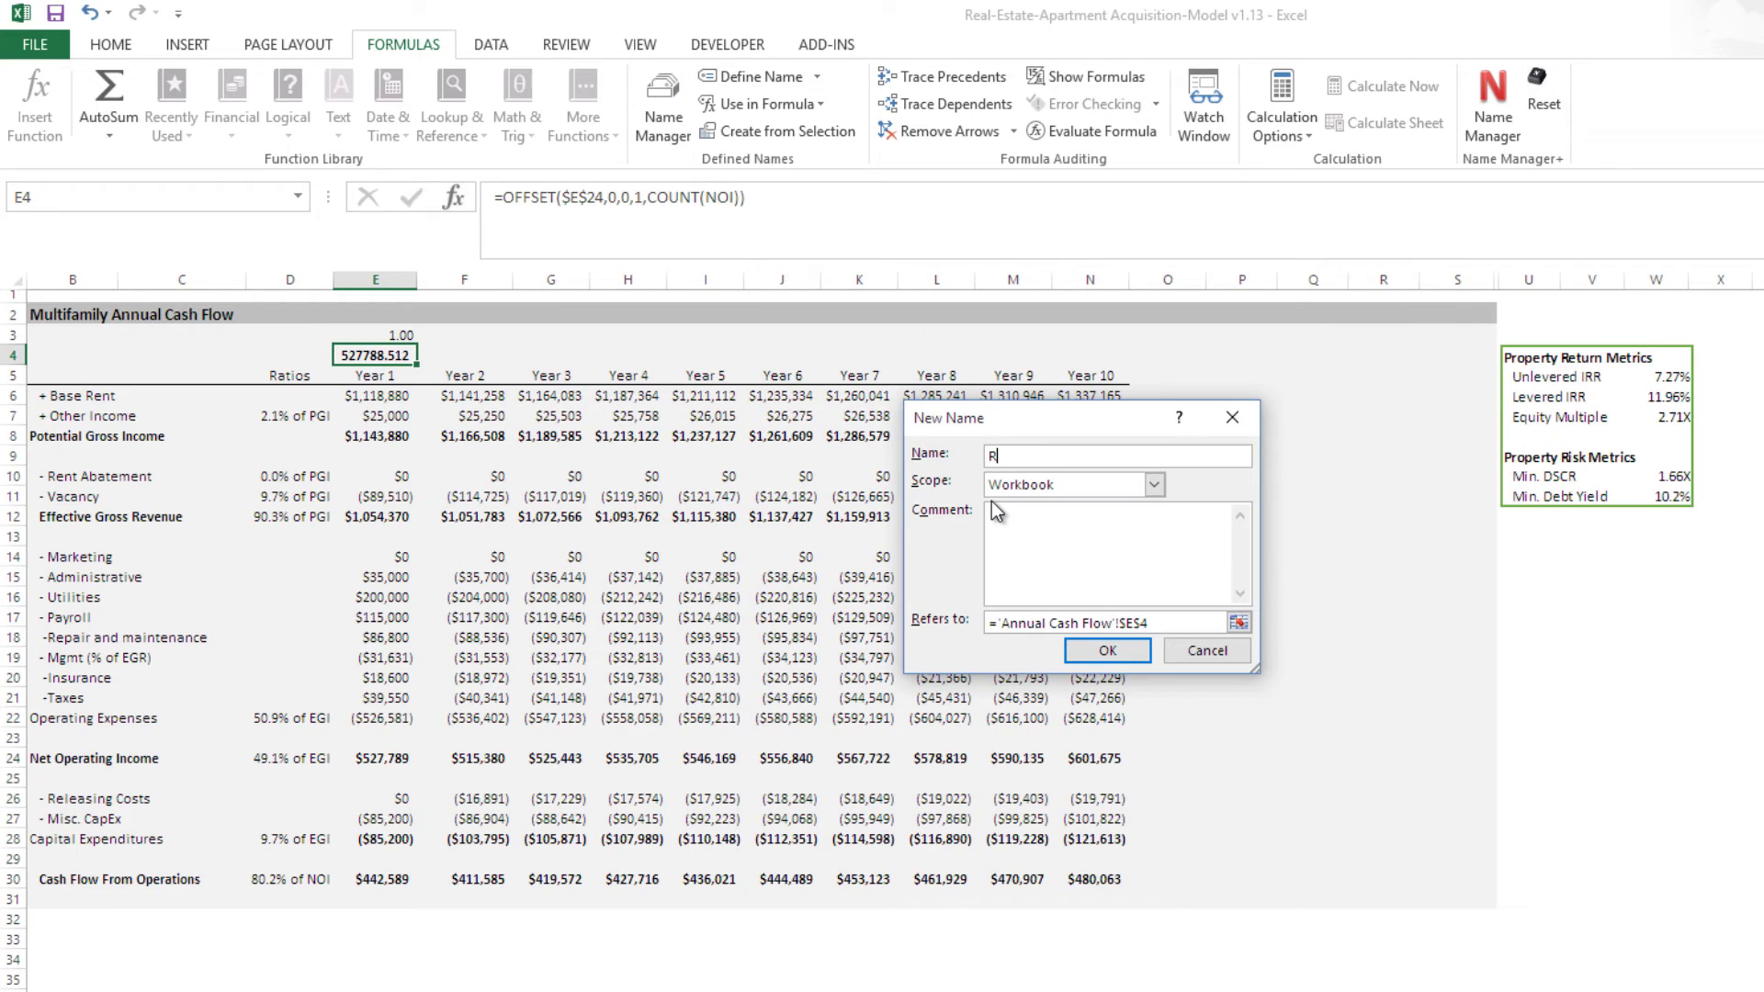
{"action": "type", "text": "Range_NOI"}
{"action": "left_click_drag", "start_coordinate": [1177, 622], "coordinate": [951, 630]}
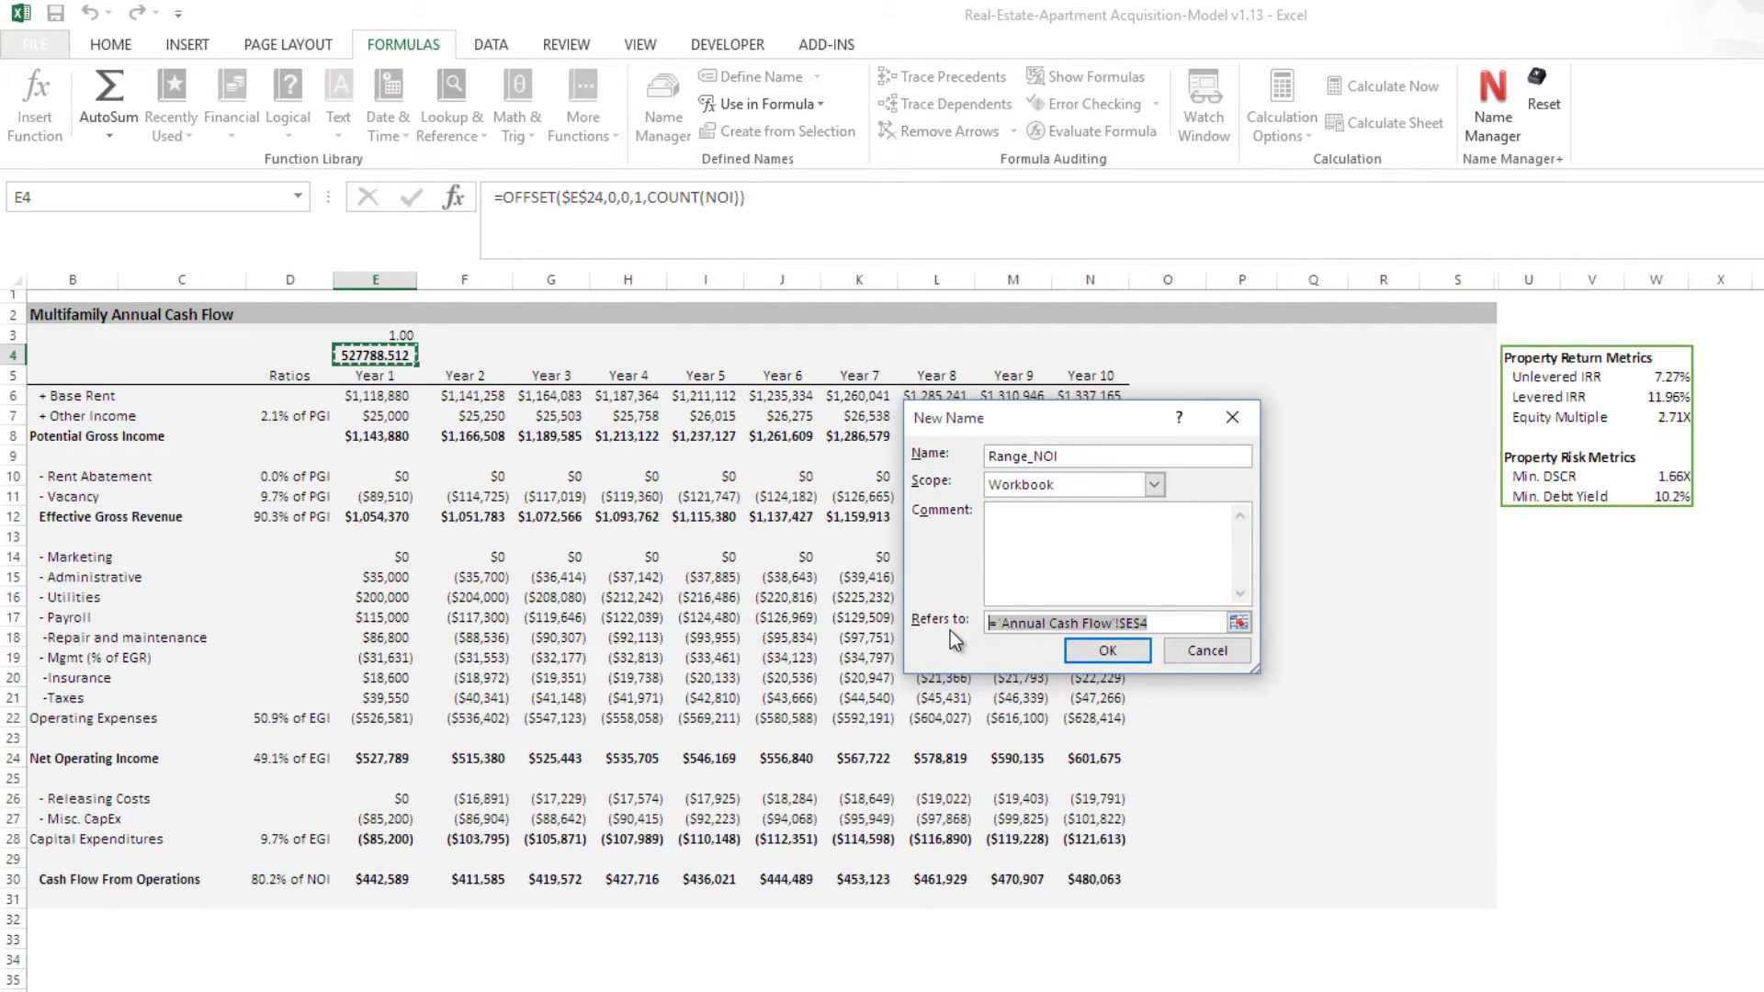
{"action": "key", "text": "ctrl+v"}
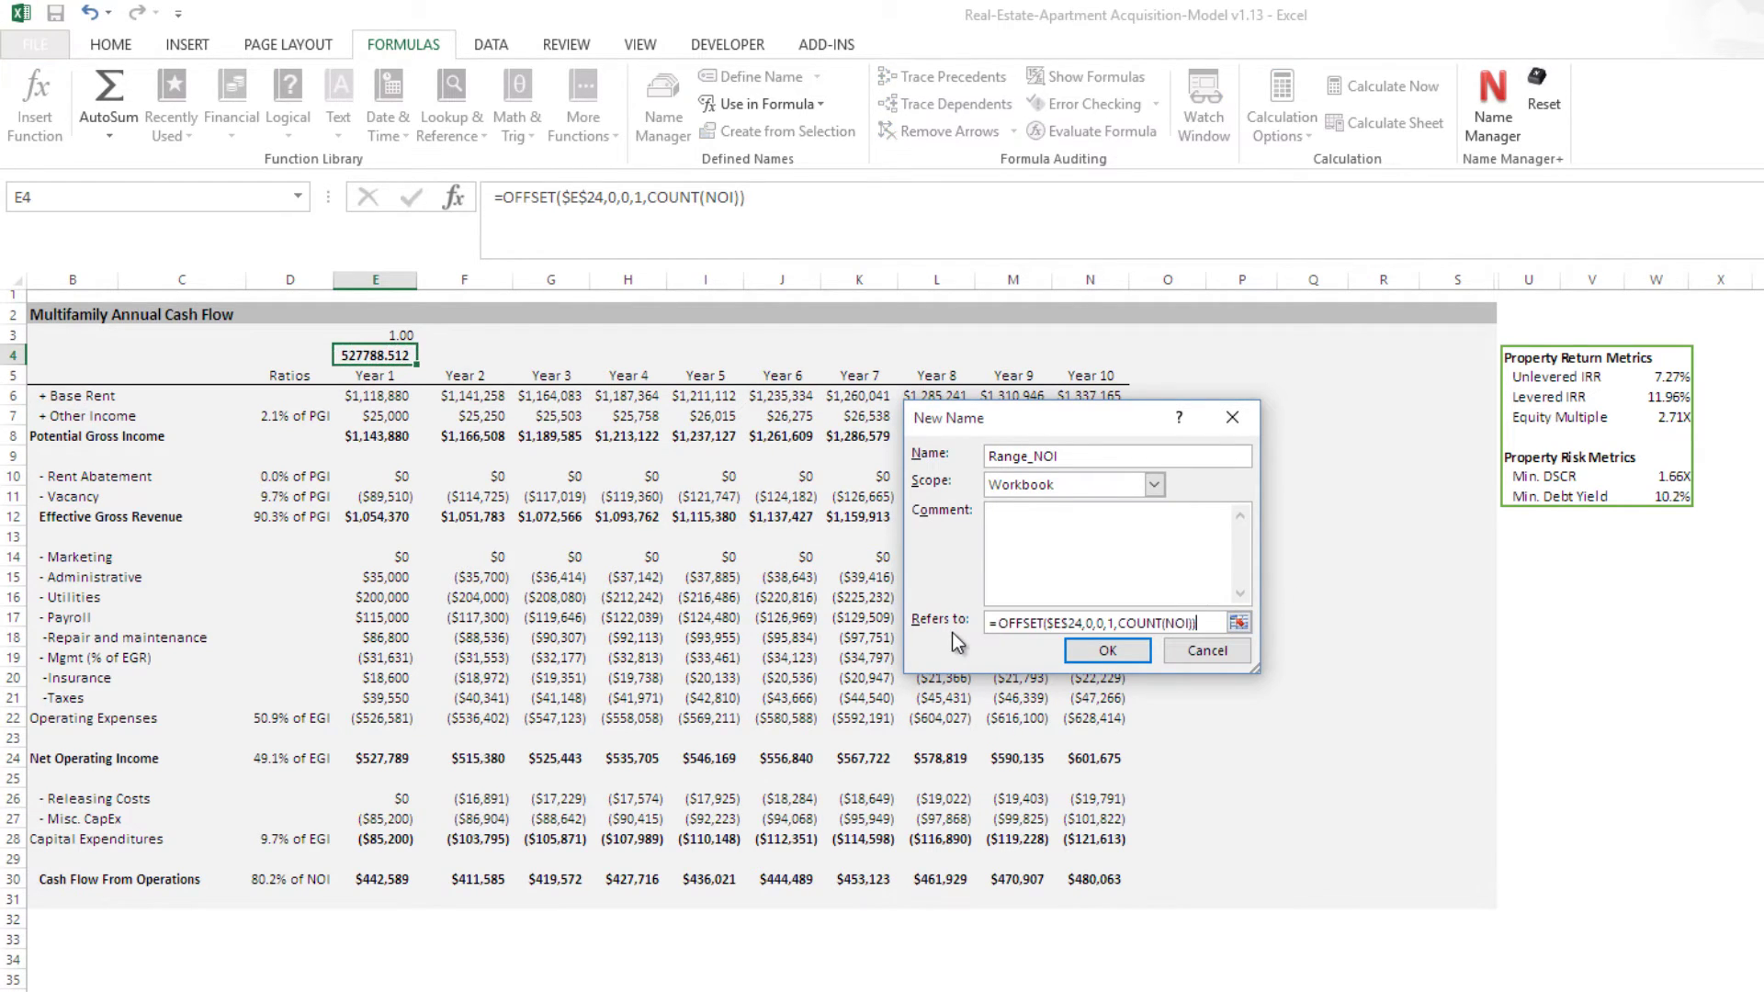
{"action": "left_click", "coordinate": [1105, 650]}
{"action": "left_click", "coordinate": [1396, 735]}
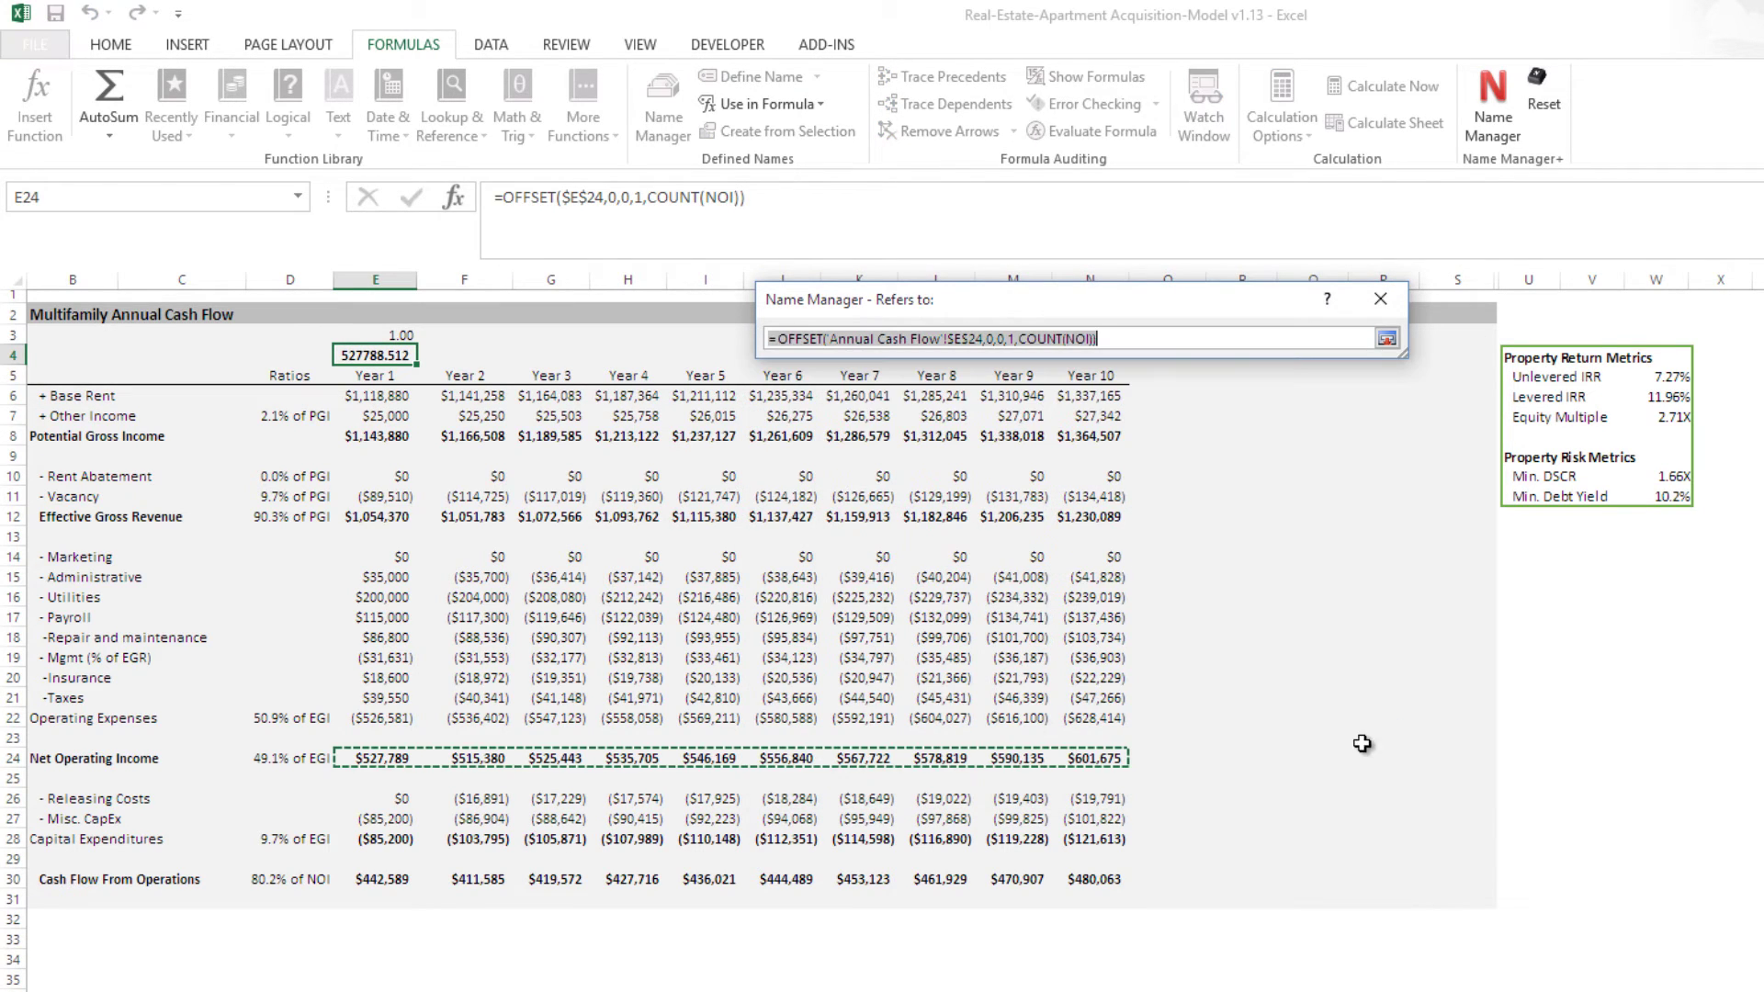
{"action": "left_click", "coordinate": [1380, 303]}
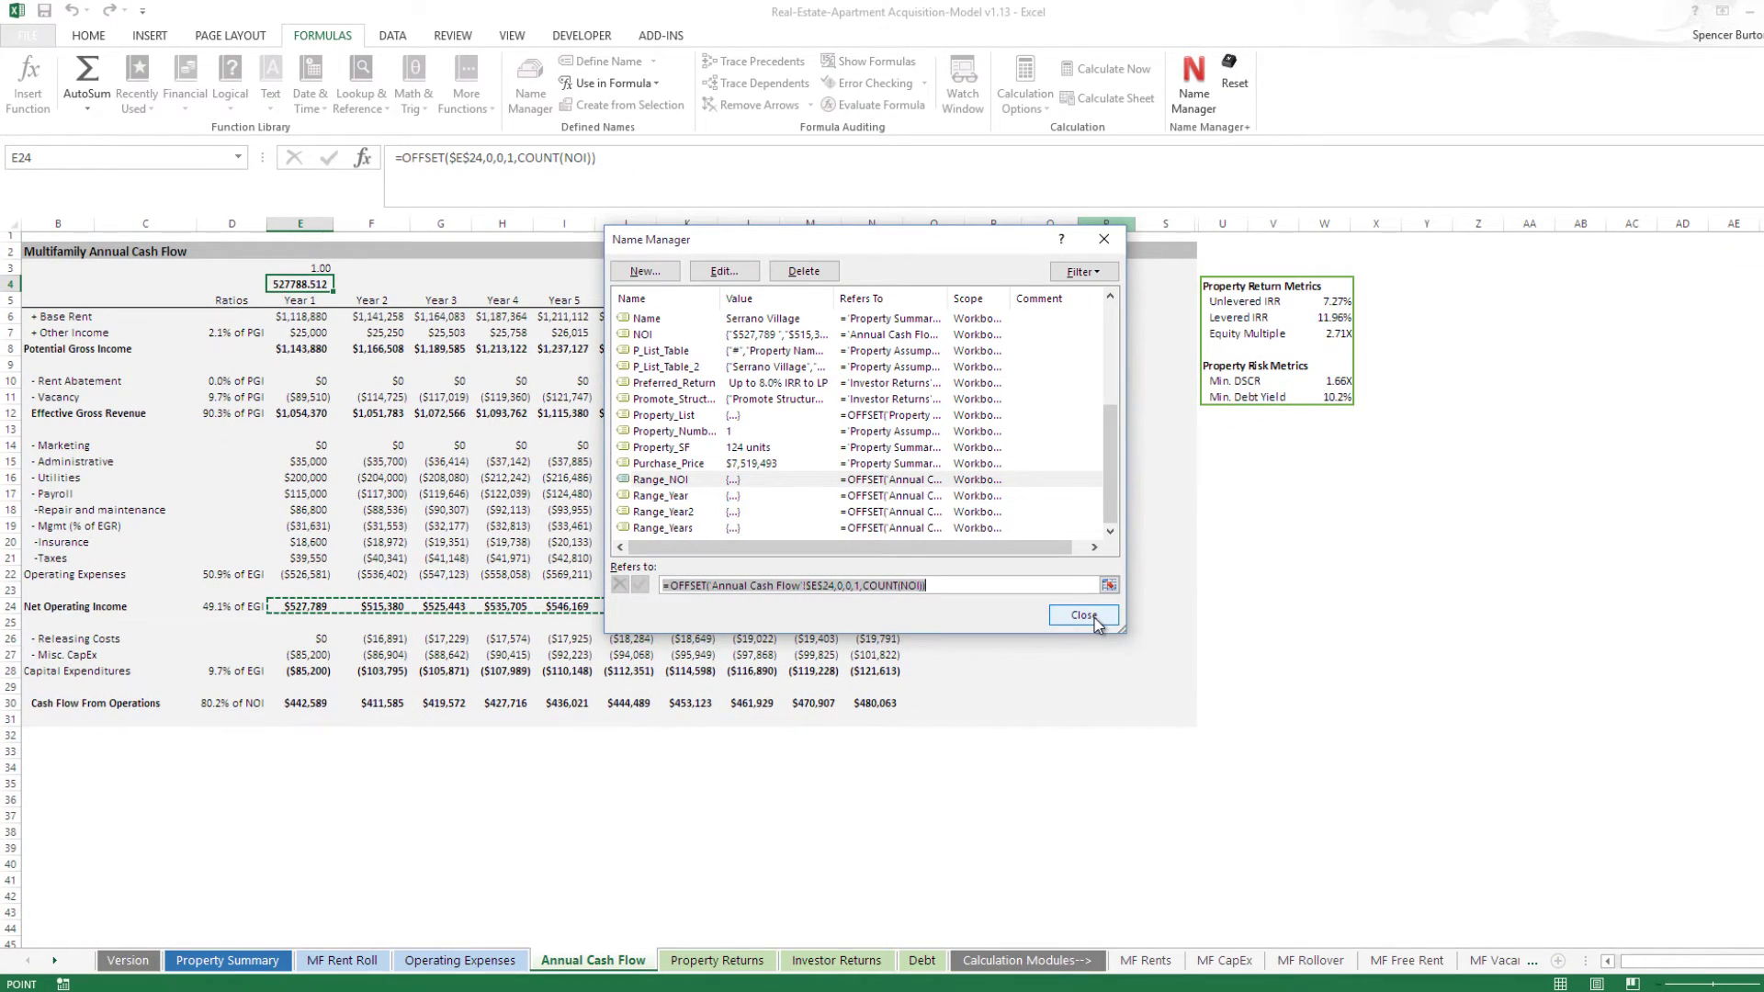
{"action": "left_click", "coordinate": [1095, 617]}
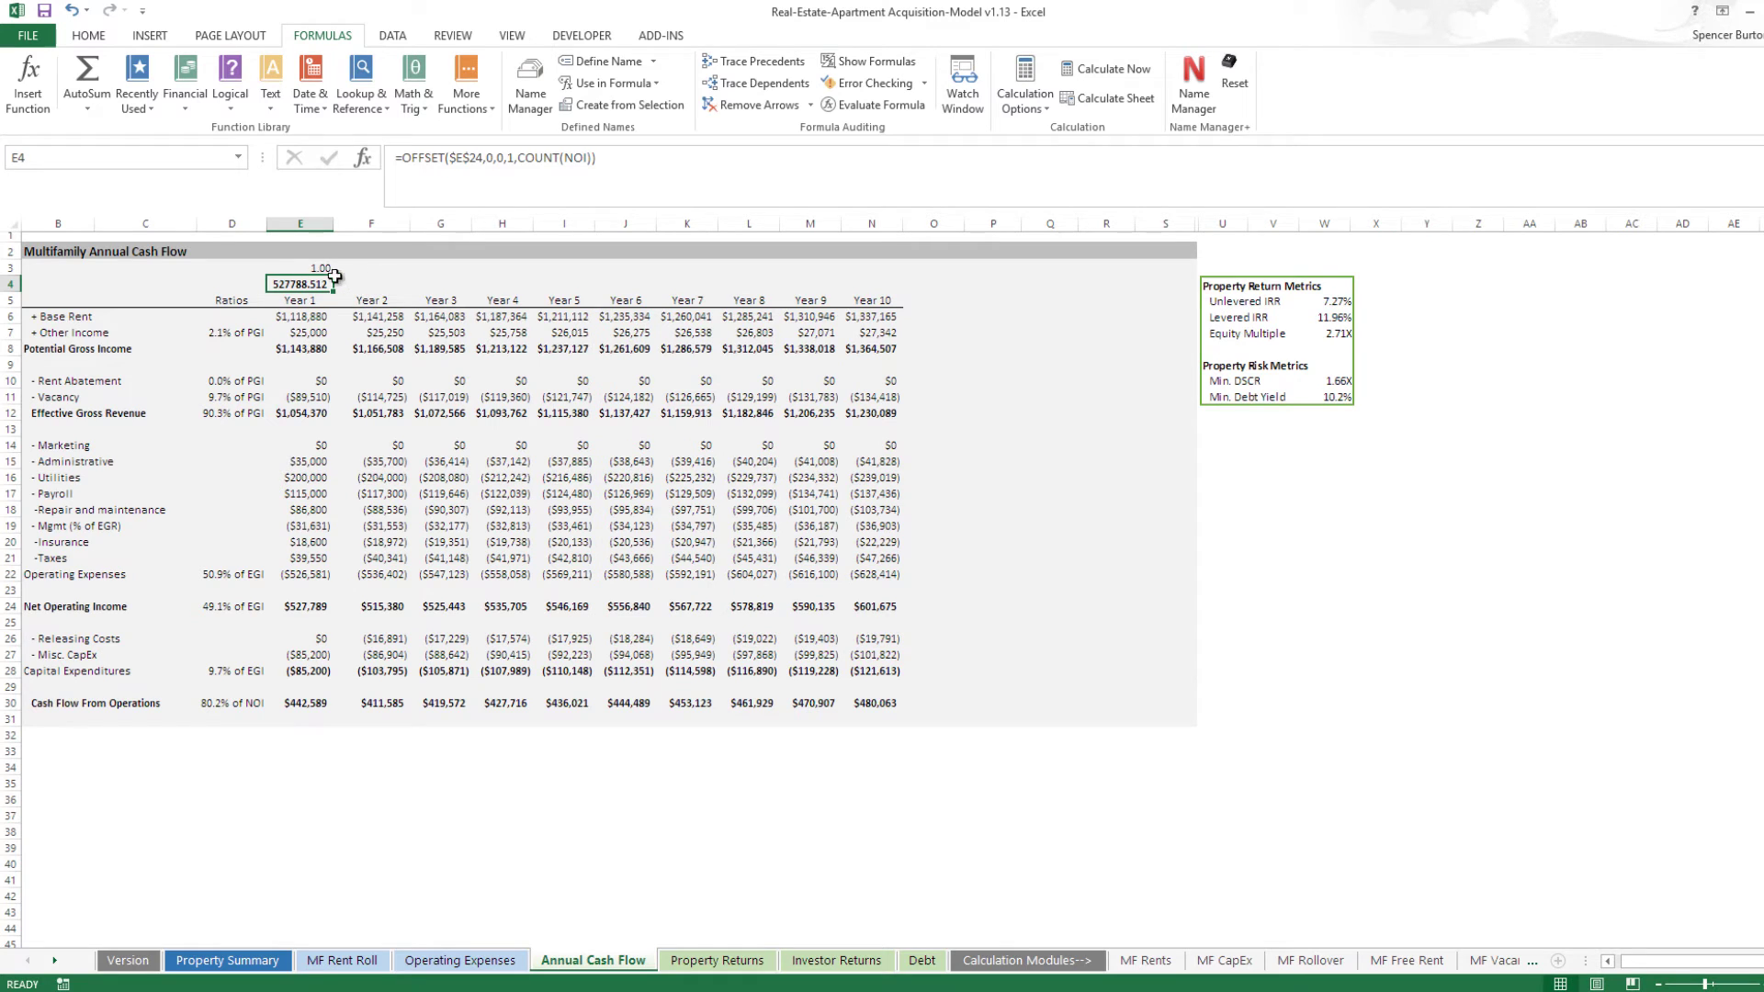
Step: Open Select Data for the Property Summary NOI chart and pick its blank series entry
{"action": "left_click", "coordinate": [230, 960]}
{"action": "left_click", "coordinate": [844, 689]}
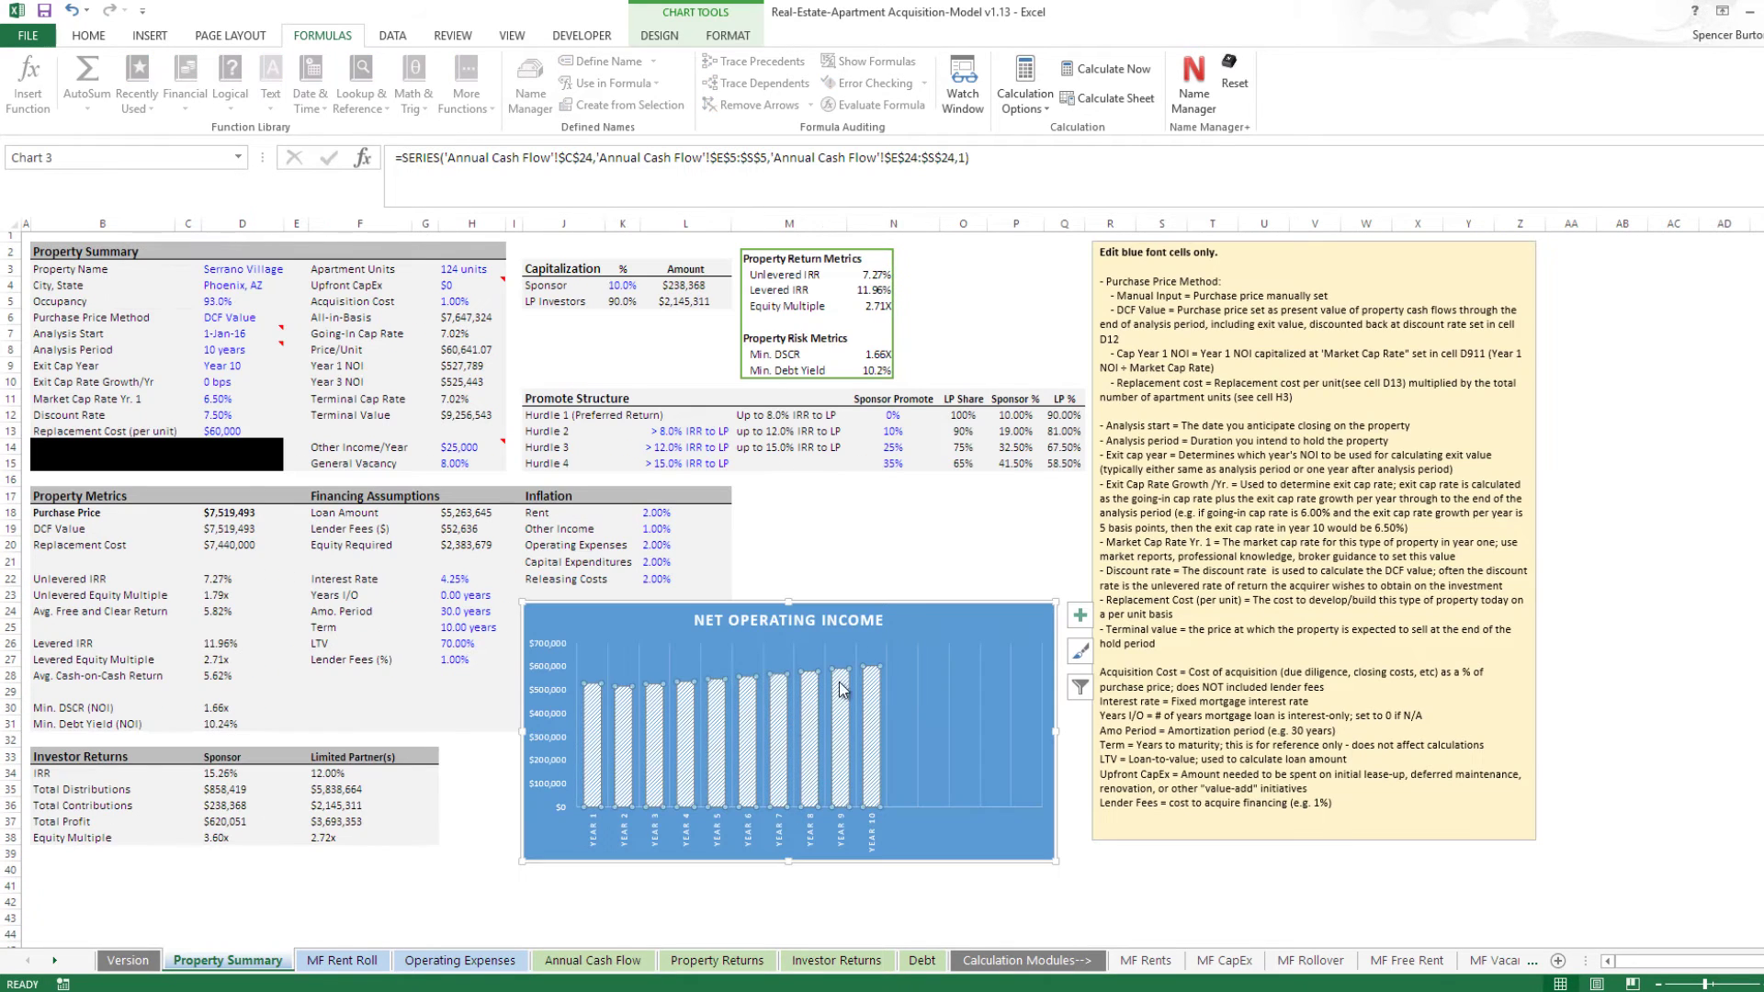
{"action": "left_click", "coordinate": [905, 615]}
{"action": "left_click", "coordinate": [746, 710]}
{"action": "left_click", "coordinate": [877, 617]}
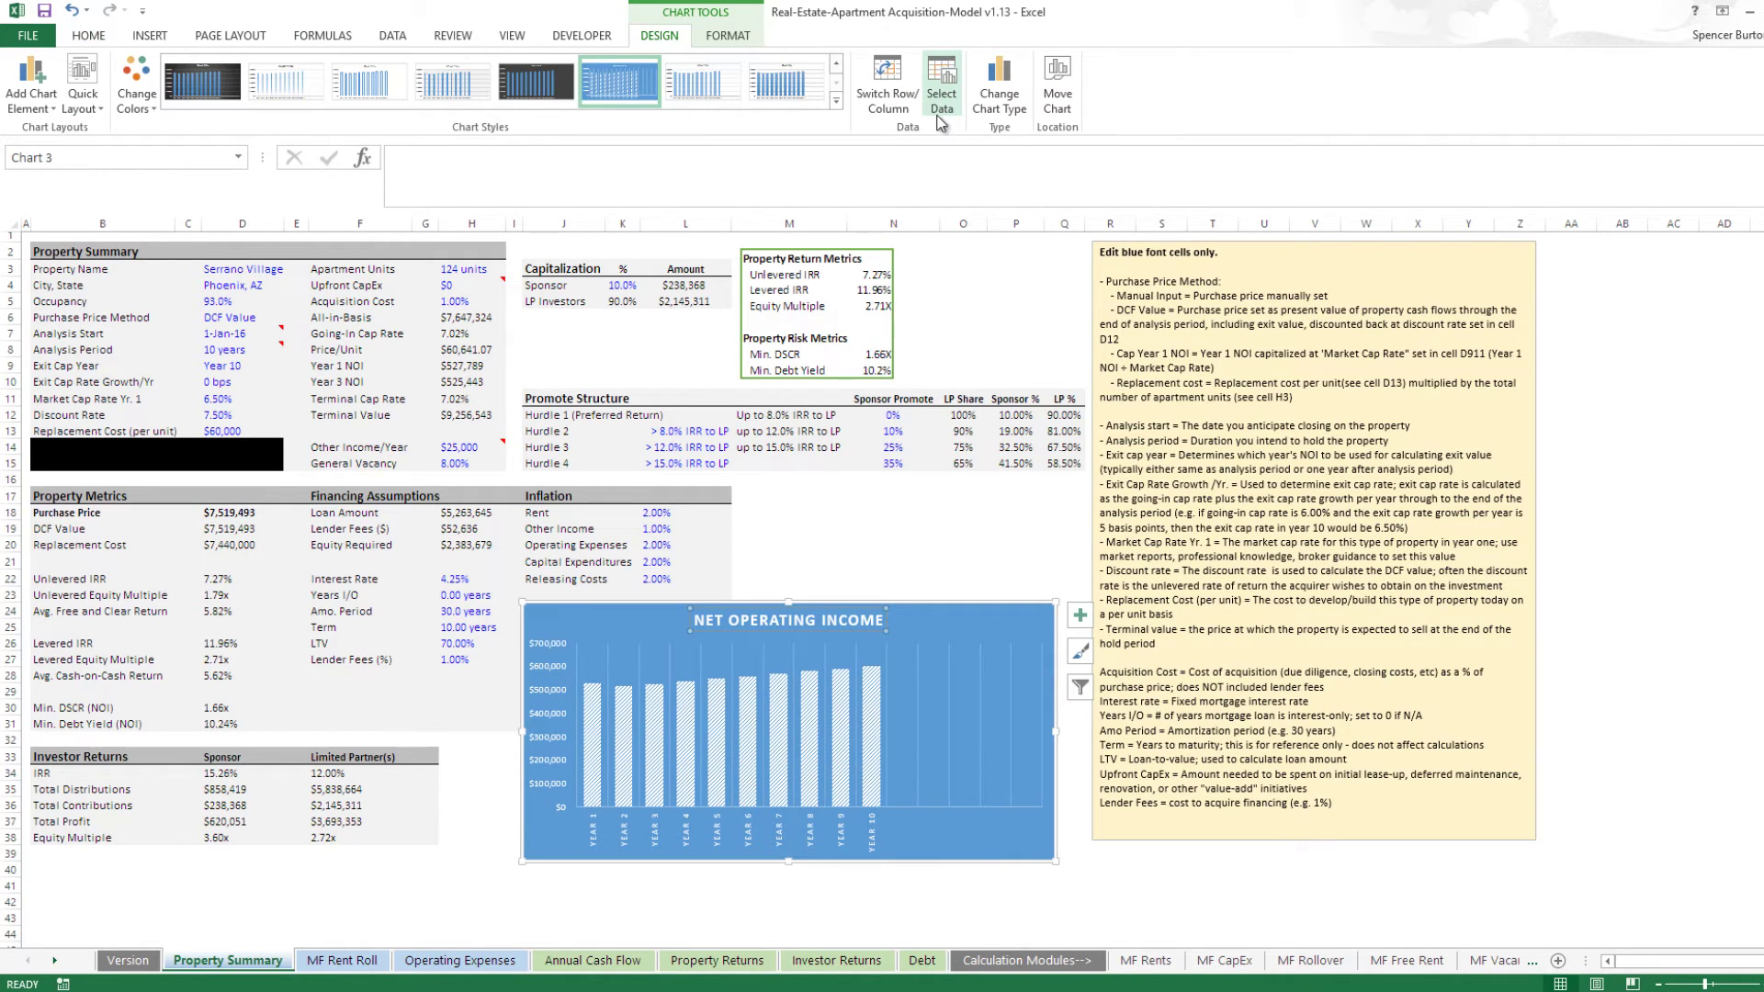
{"action": "left_click", "coordinate": [942, 98]}
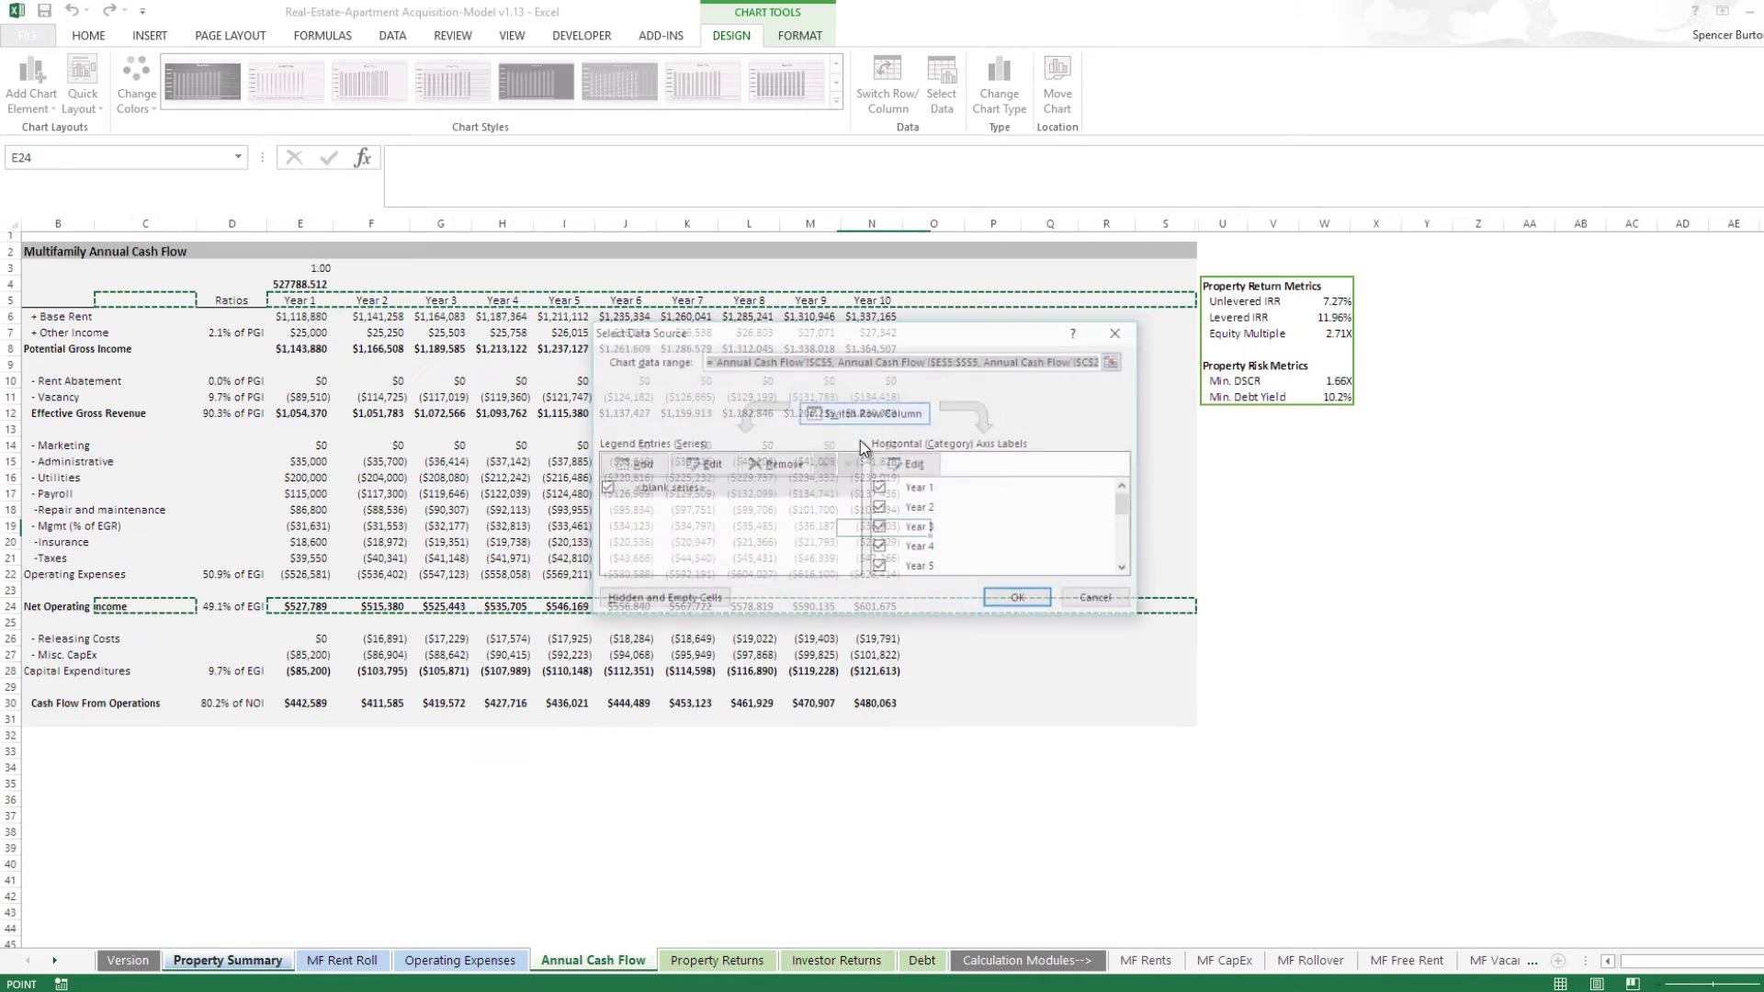
{"action": "left_click_drag", "start_coordinate": [745, 332], "coordinate": [465, 660]}
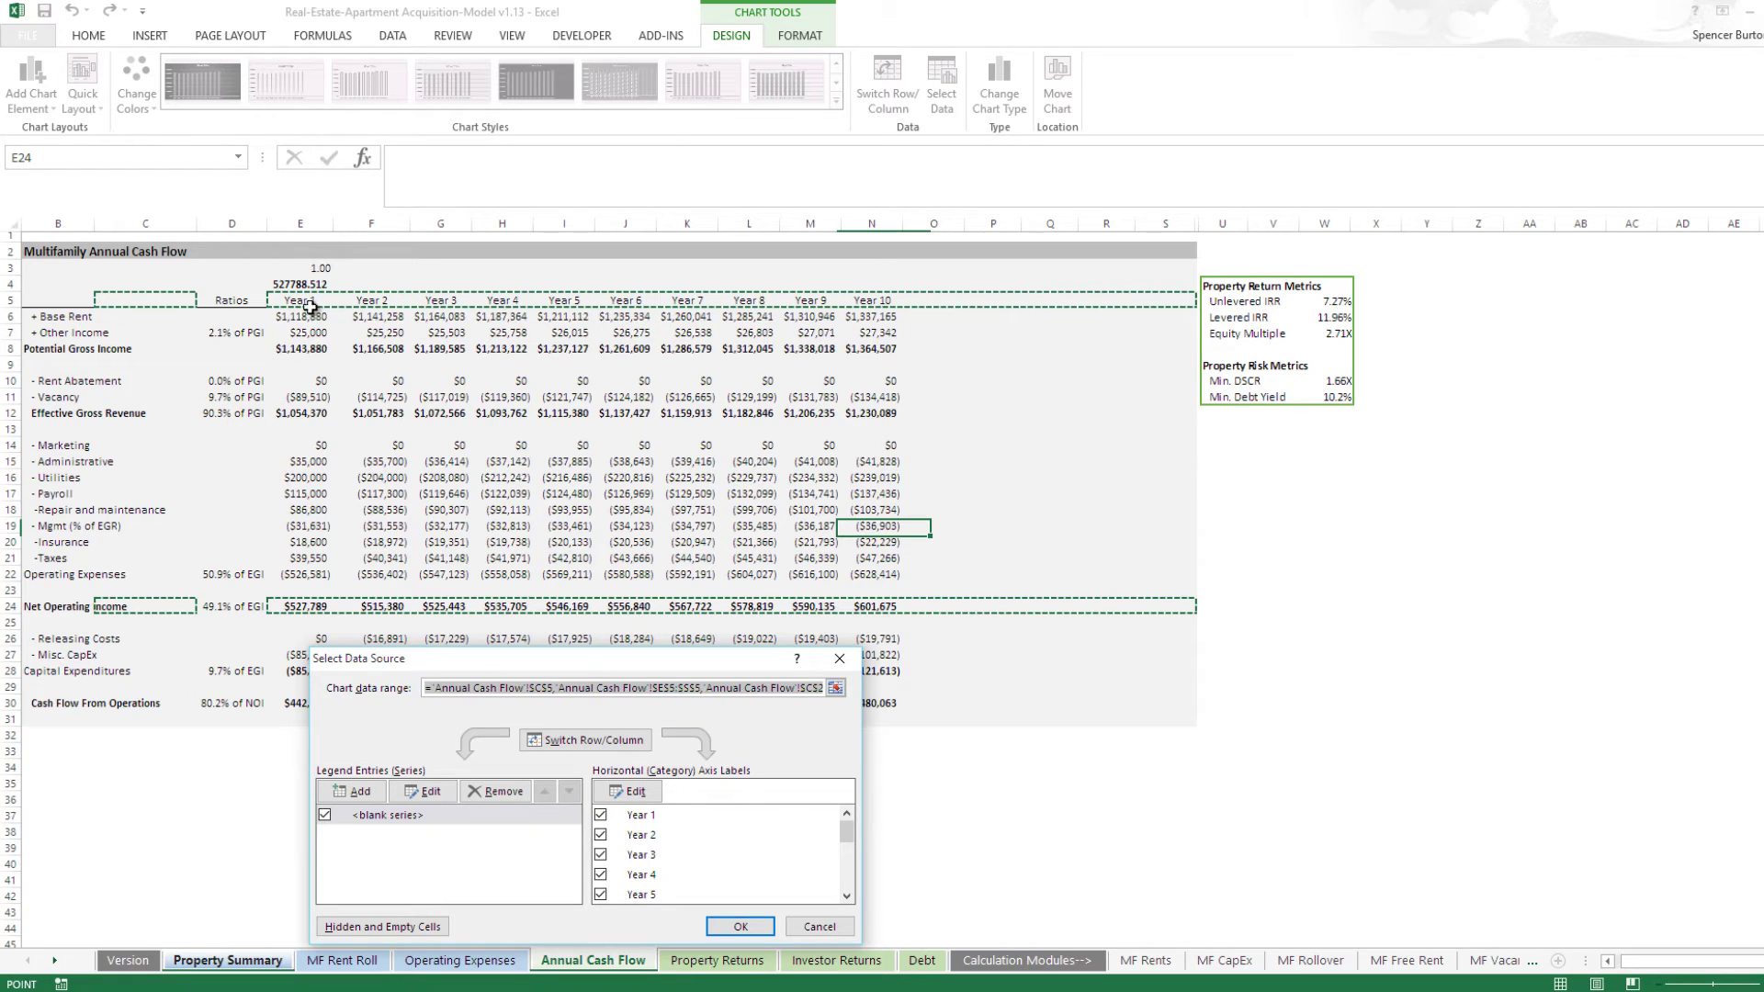
{"action": "left_click_drag", "start_coordinate": [559, 667], "coordinate": [1450, 447]}
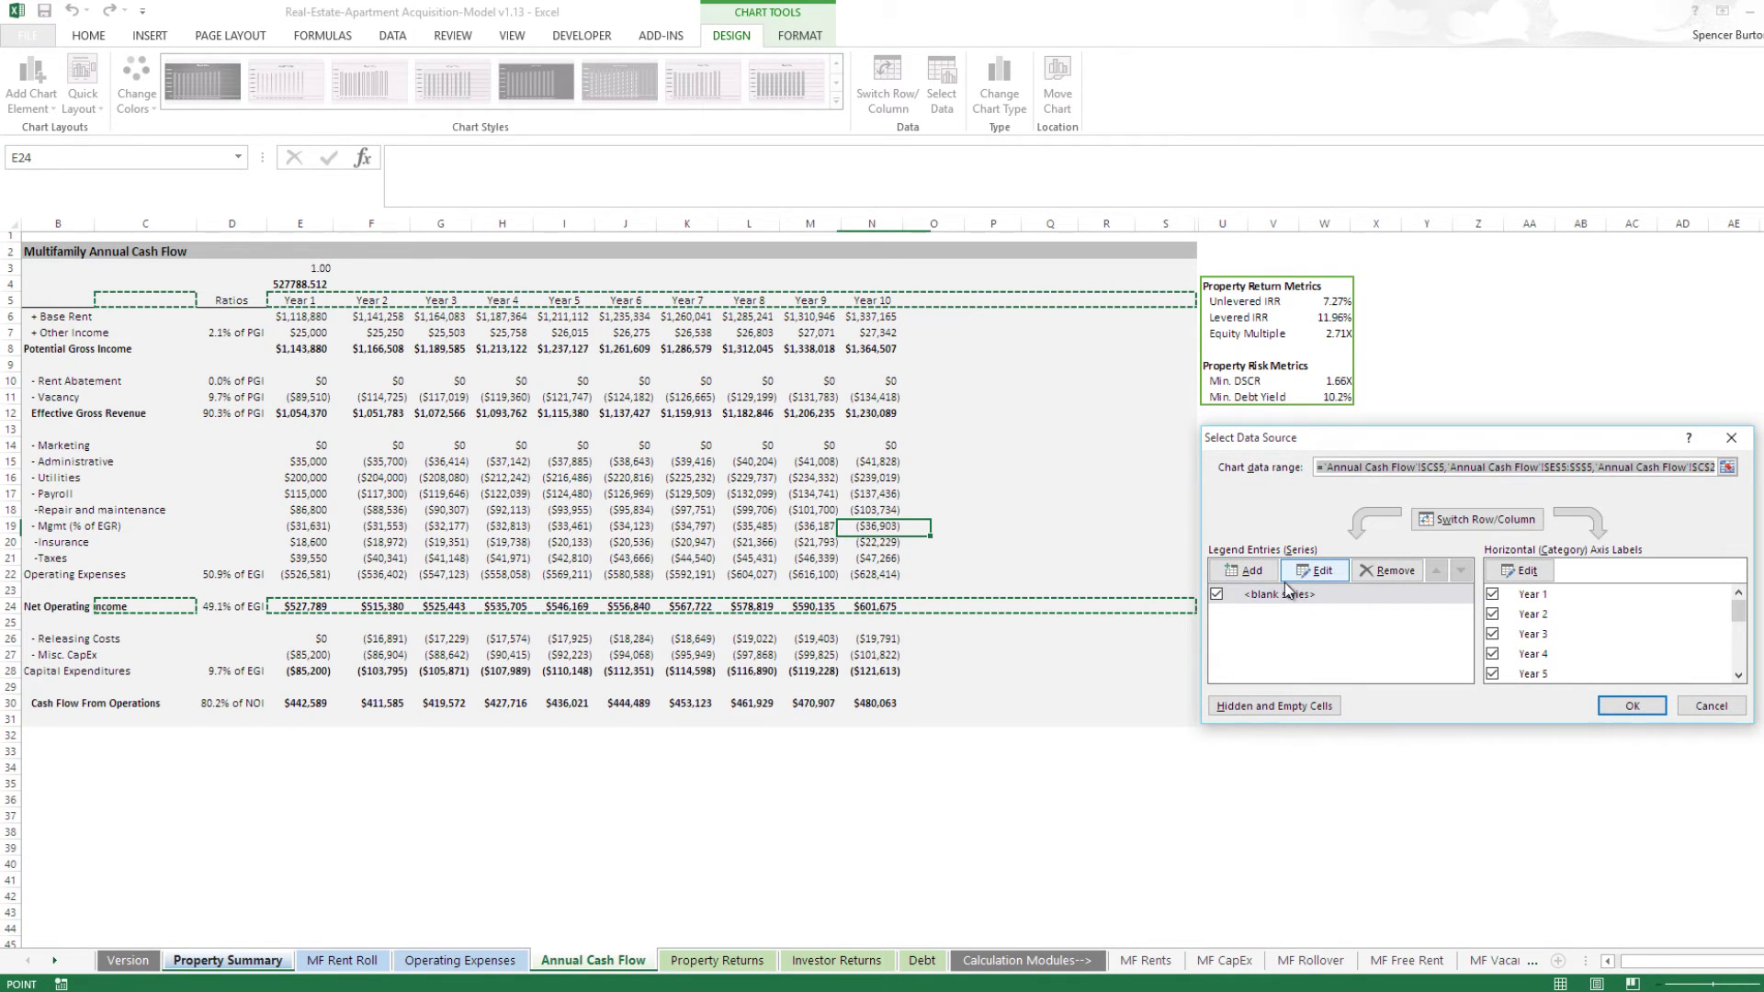
{"action": "left_click", "coordinate": [1259, 599]}
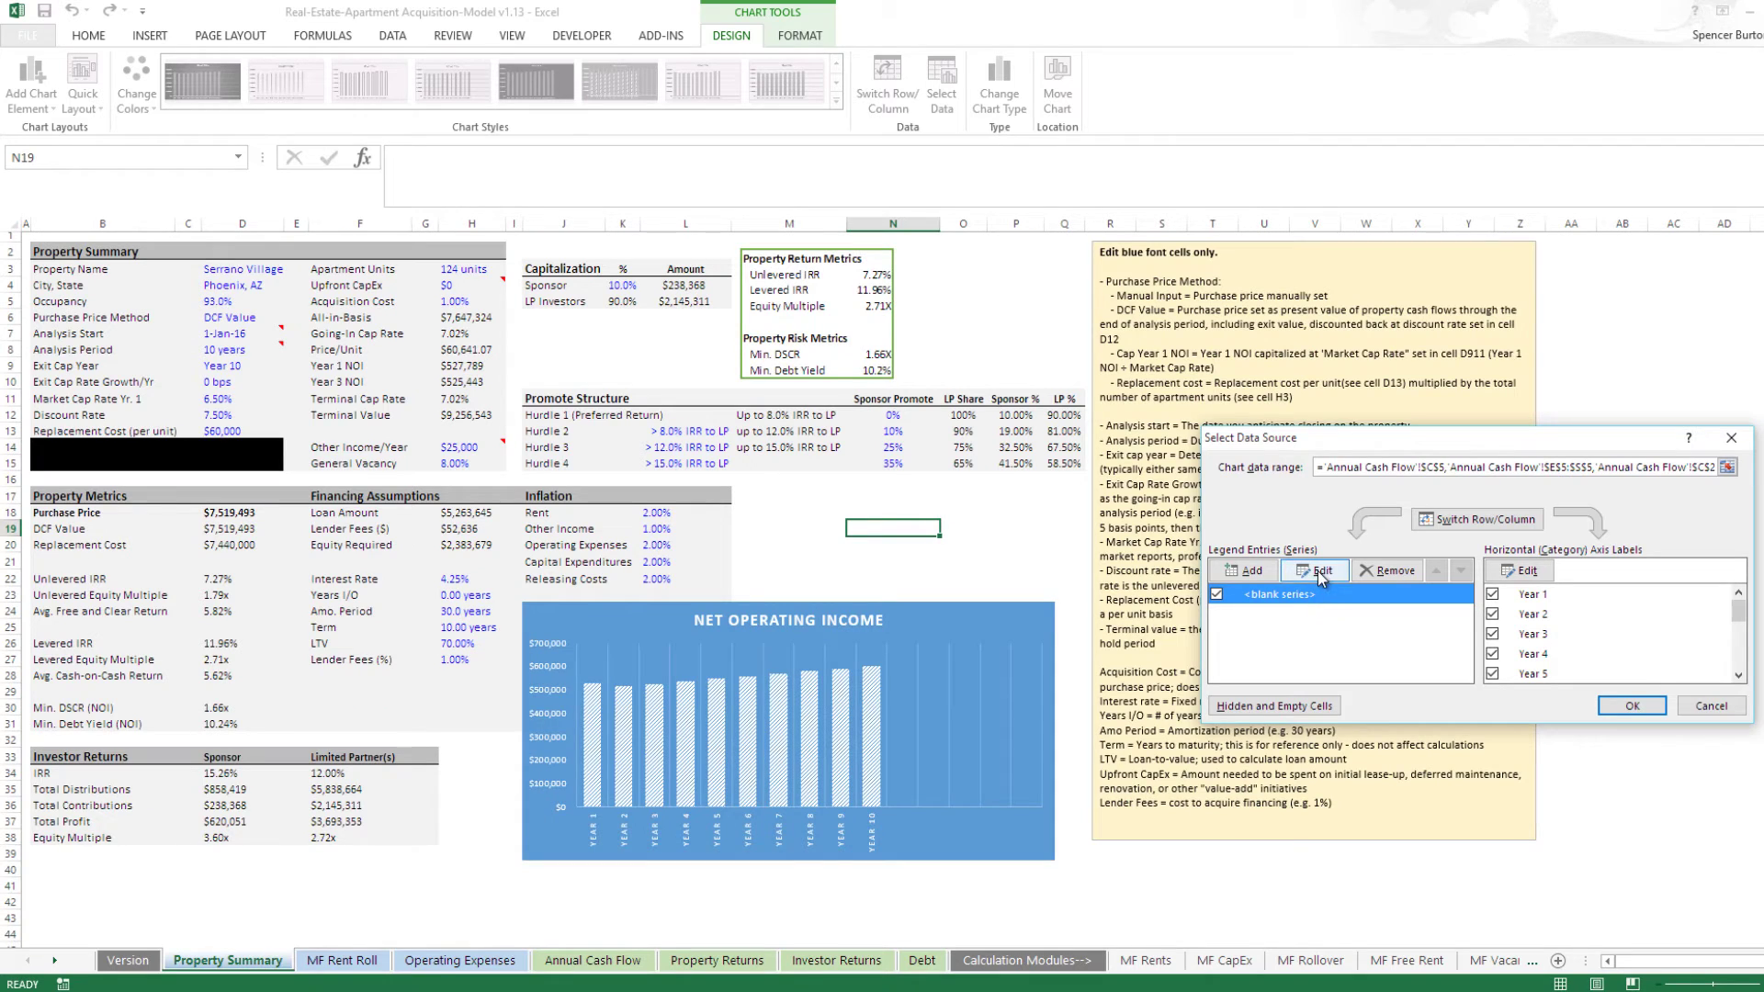
Step: Replace the Net Operating Income series values $E$24:$S$24 with the Range_NOI named range
{"action": "left_click", "coordinate": [1317, 573]}
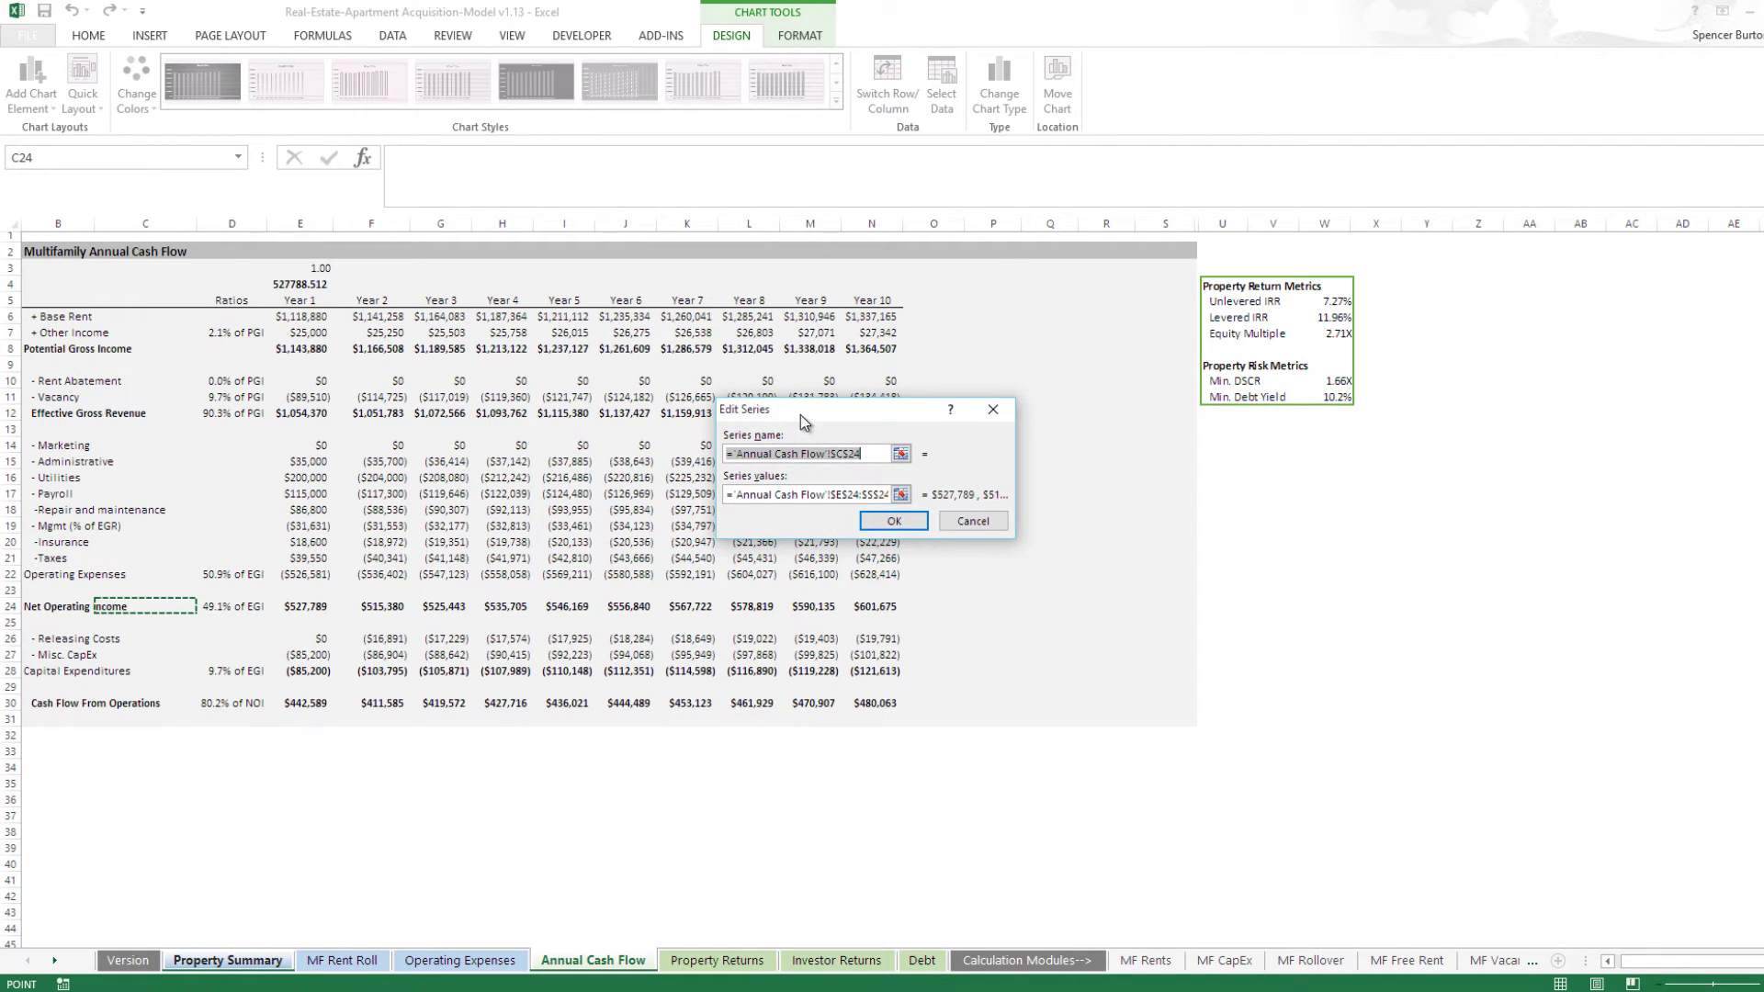
{"action": "left_click_drag", "start_coordinate": [801, 416], "coordinate": [1088, 406]}
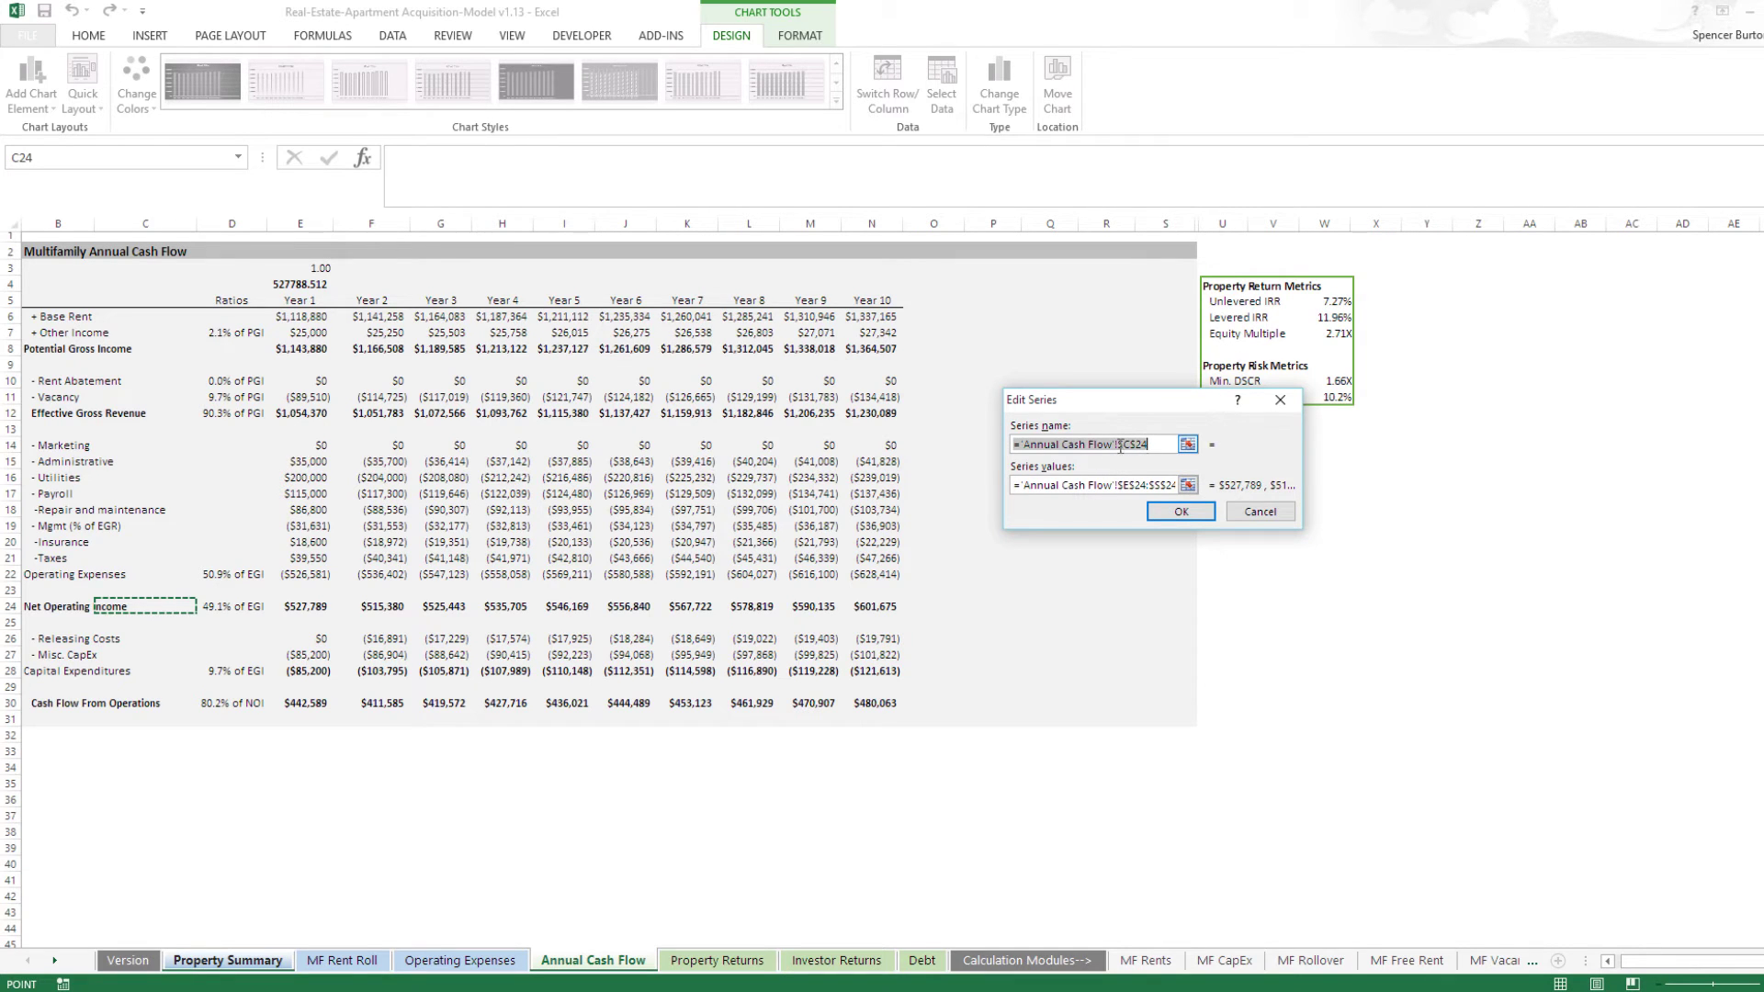
{"action": "left_click", "coordinate": [1089, 486]}
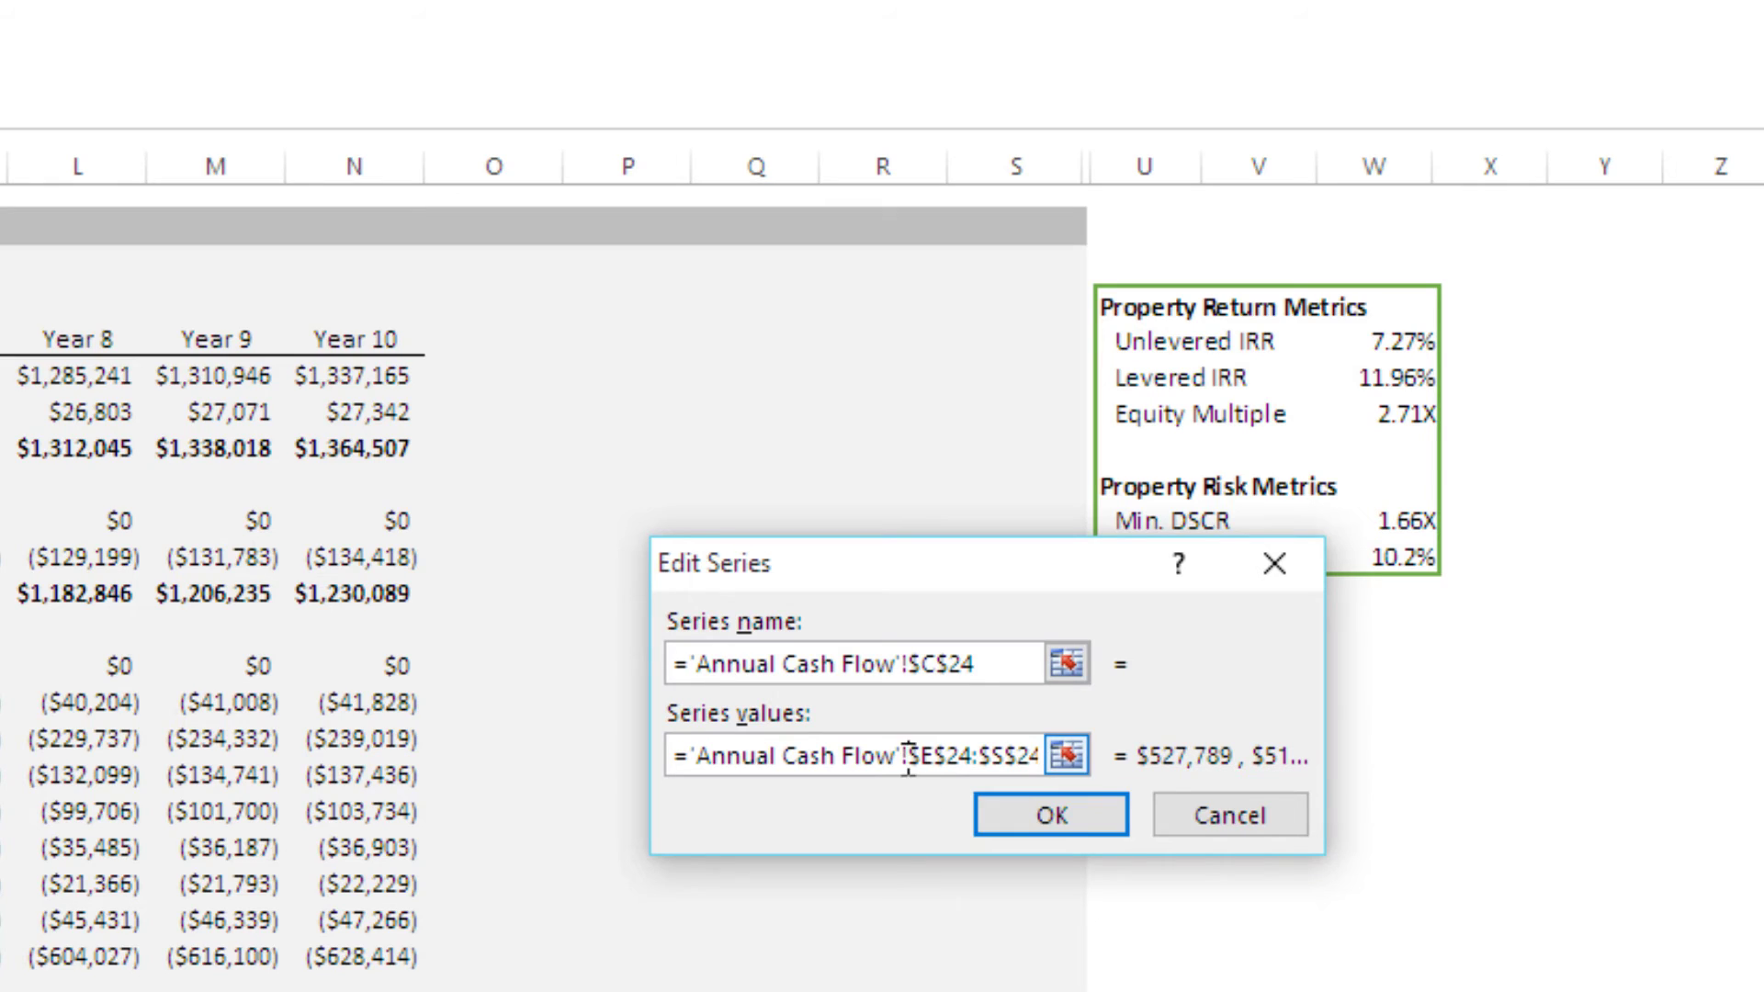
{"action": "left_click_drag", "start_coordinate": [916, 758], "coordinate": [1144, 751]}
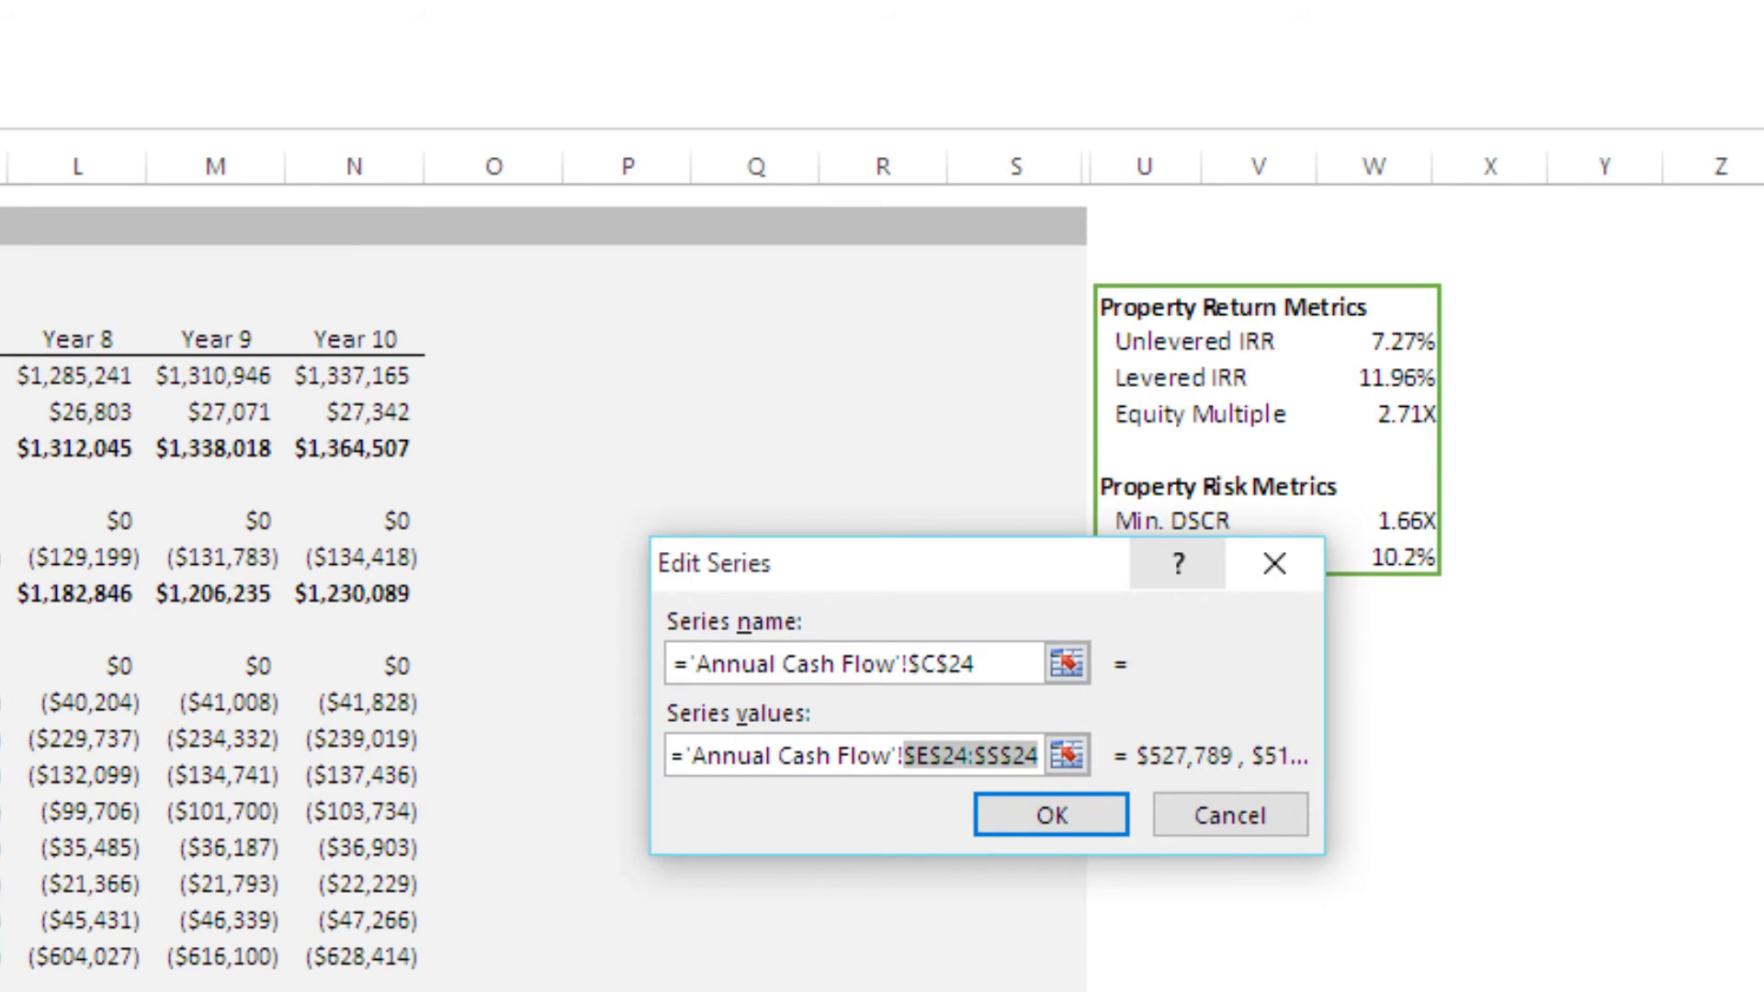
{"action": "key", "text": "BackSpace"}
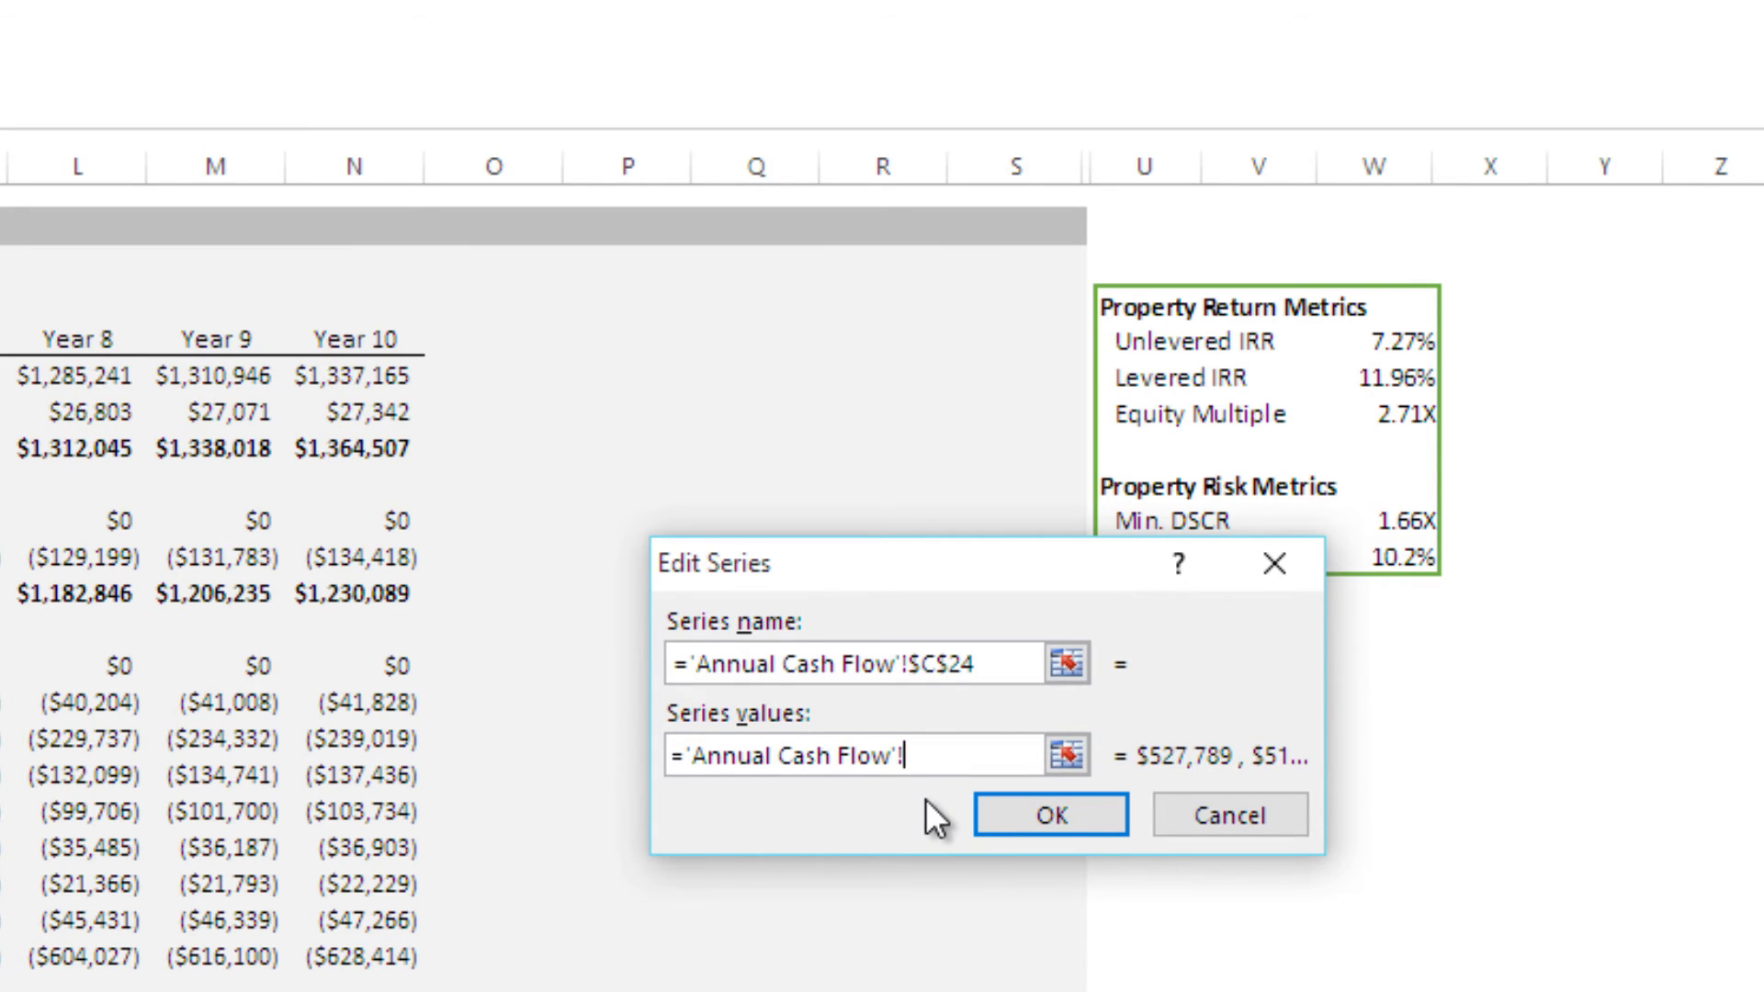
{"action": "key", "text": "F3"}
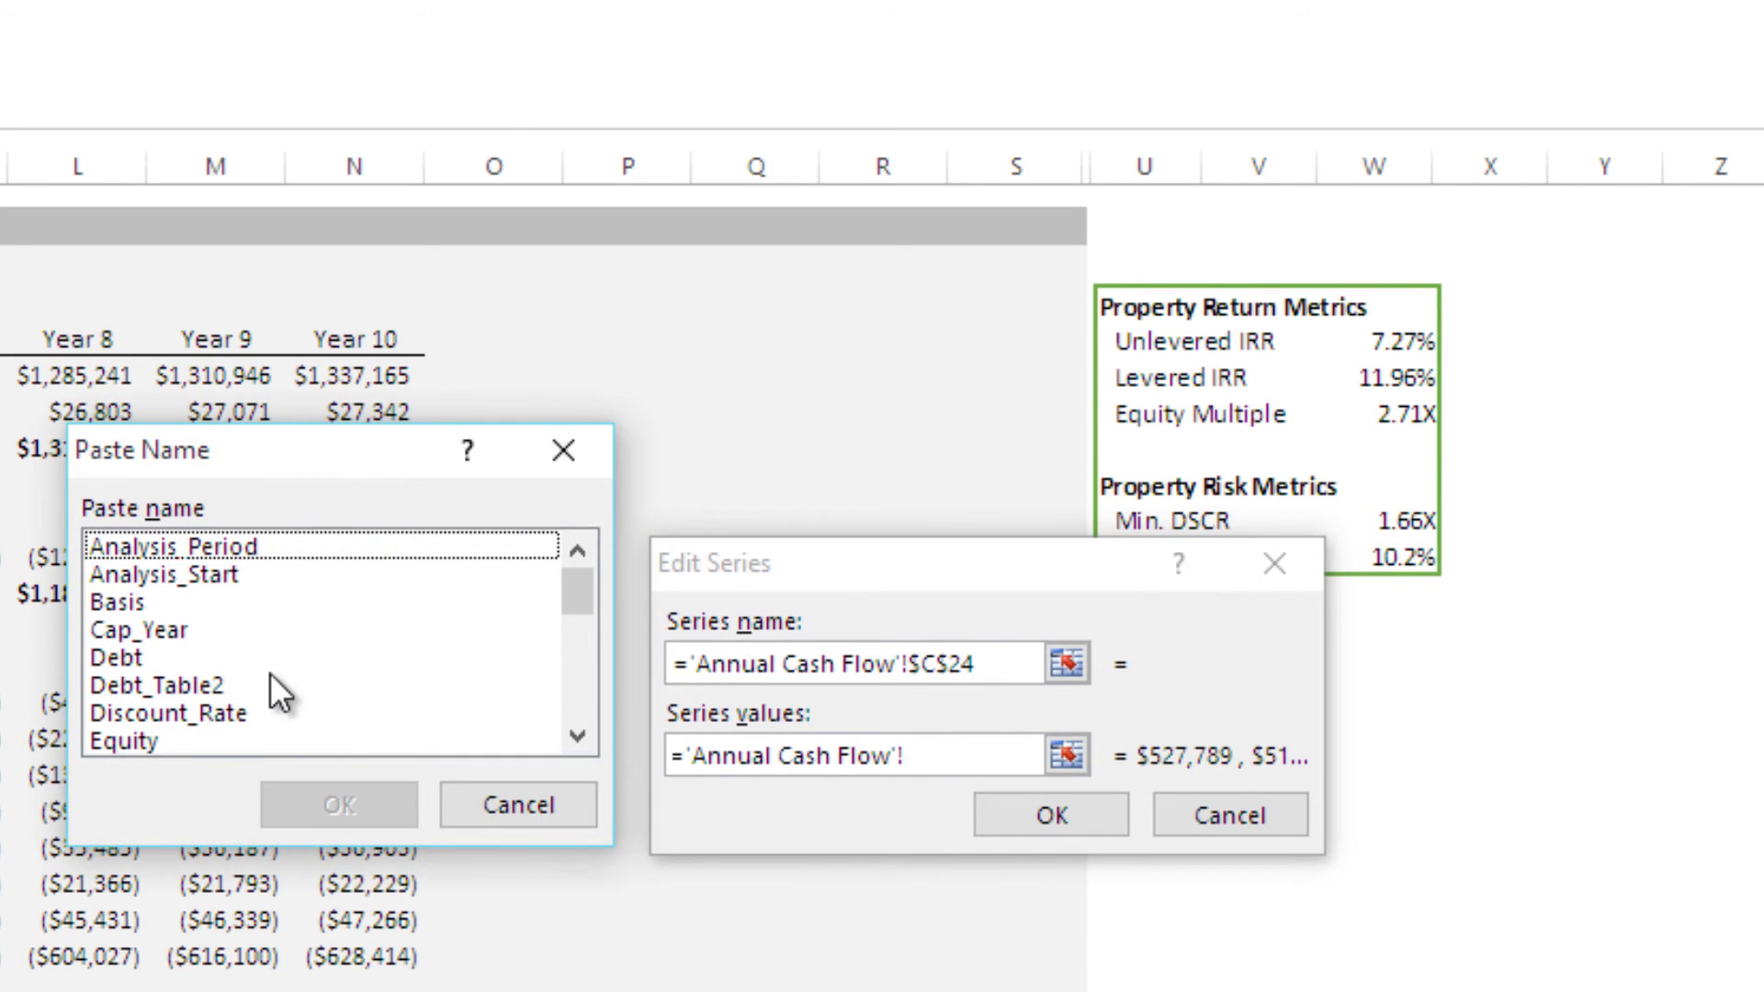
{"action": "scroll", "coordinate": [270, 676], "scroll_direction": "down", "scroll_amount": 4}
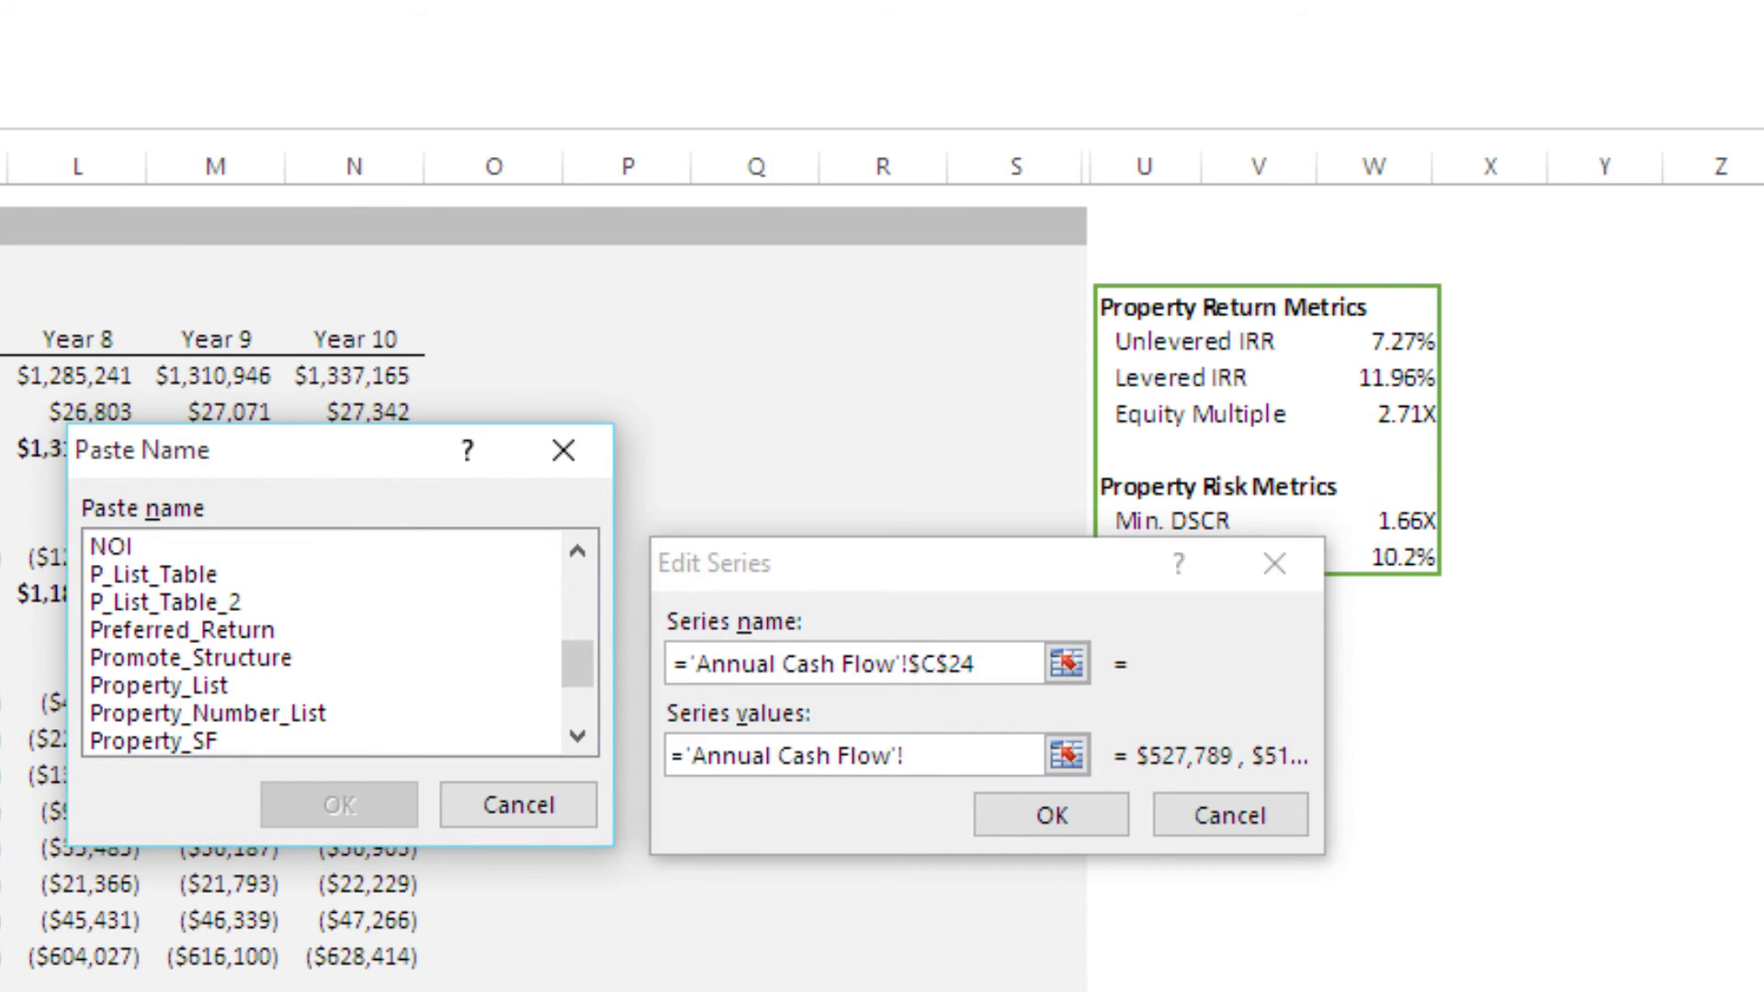
{"action": "scroll", "coordinate": [324, 648], "scroll_direction": "down", "scroll_amount": 2}
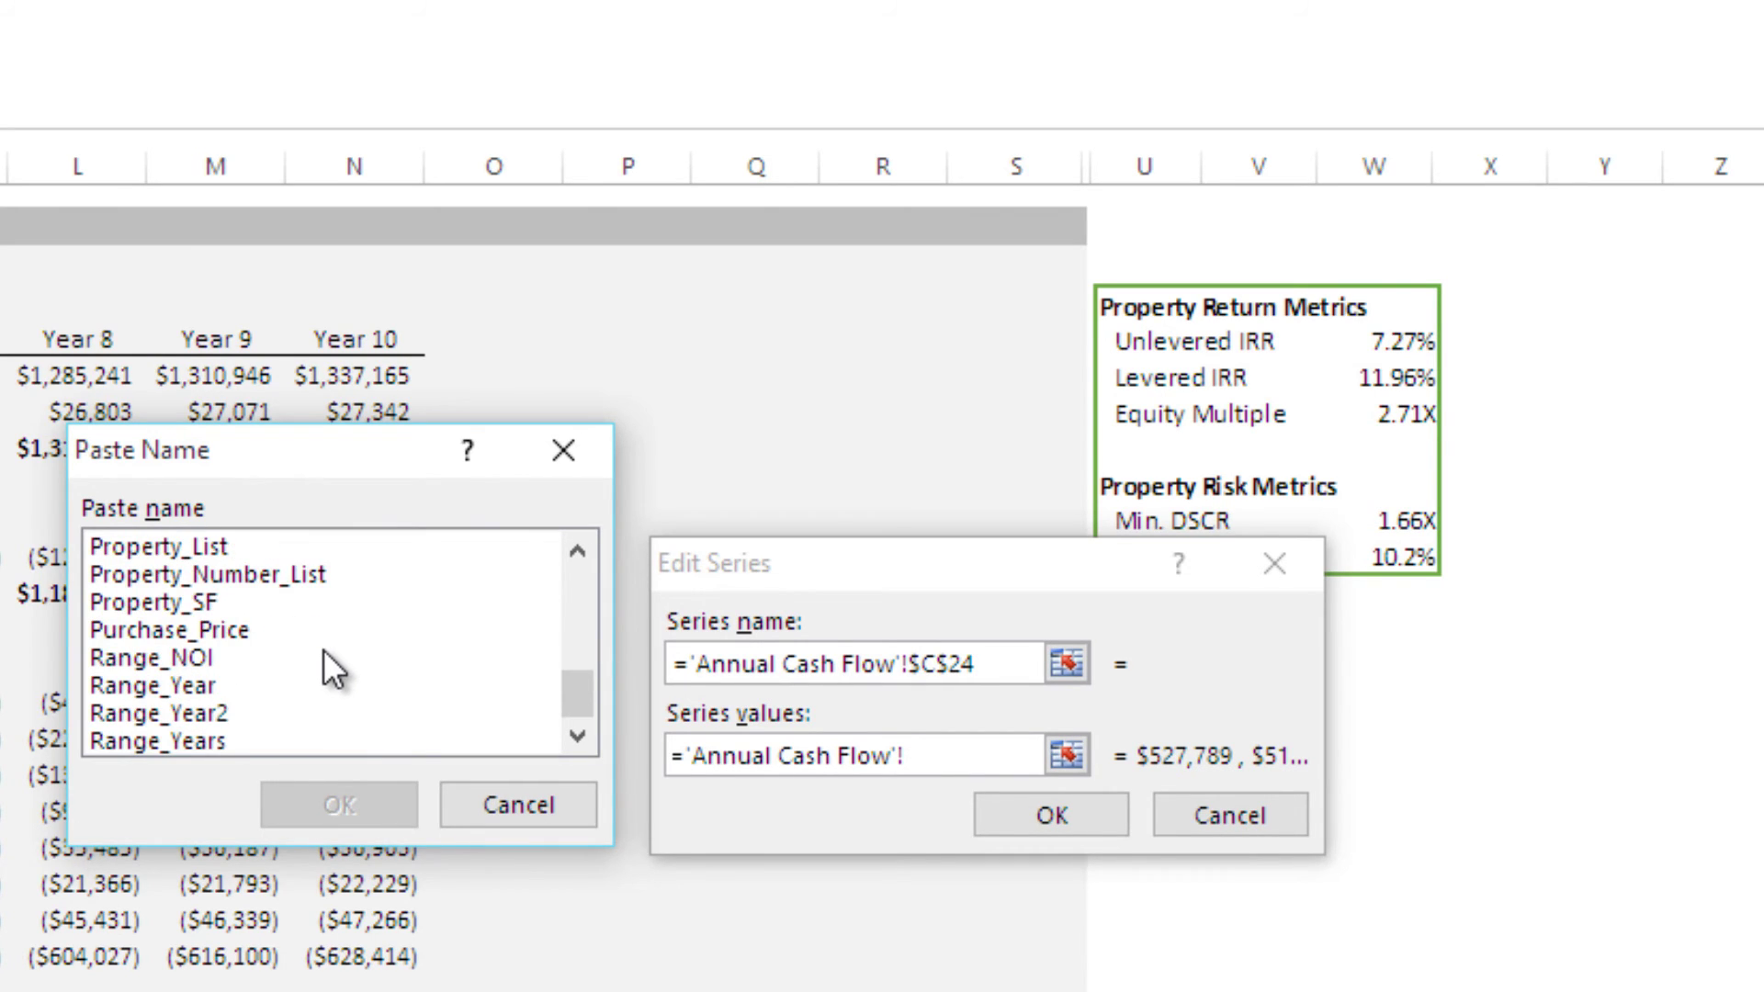
{"action": "left_click", "coordinate": [189, 656]}
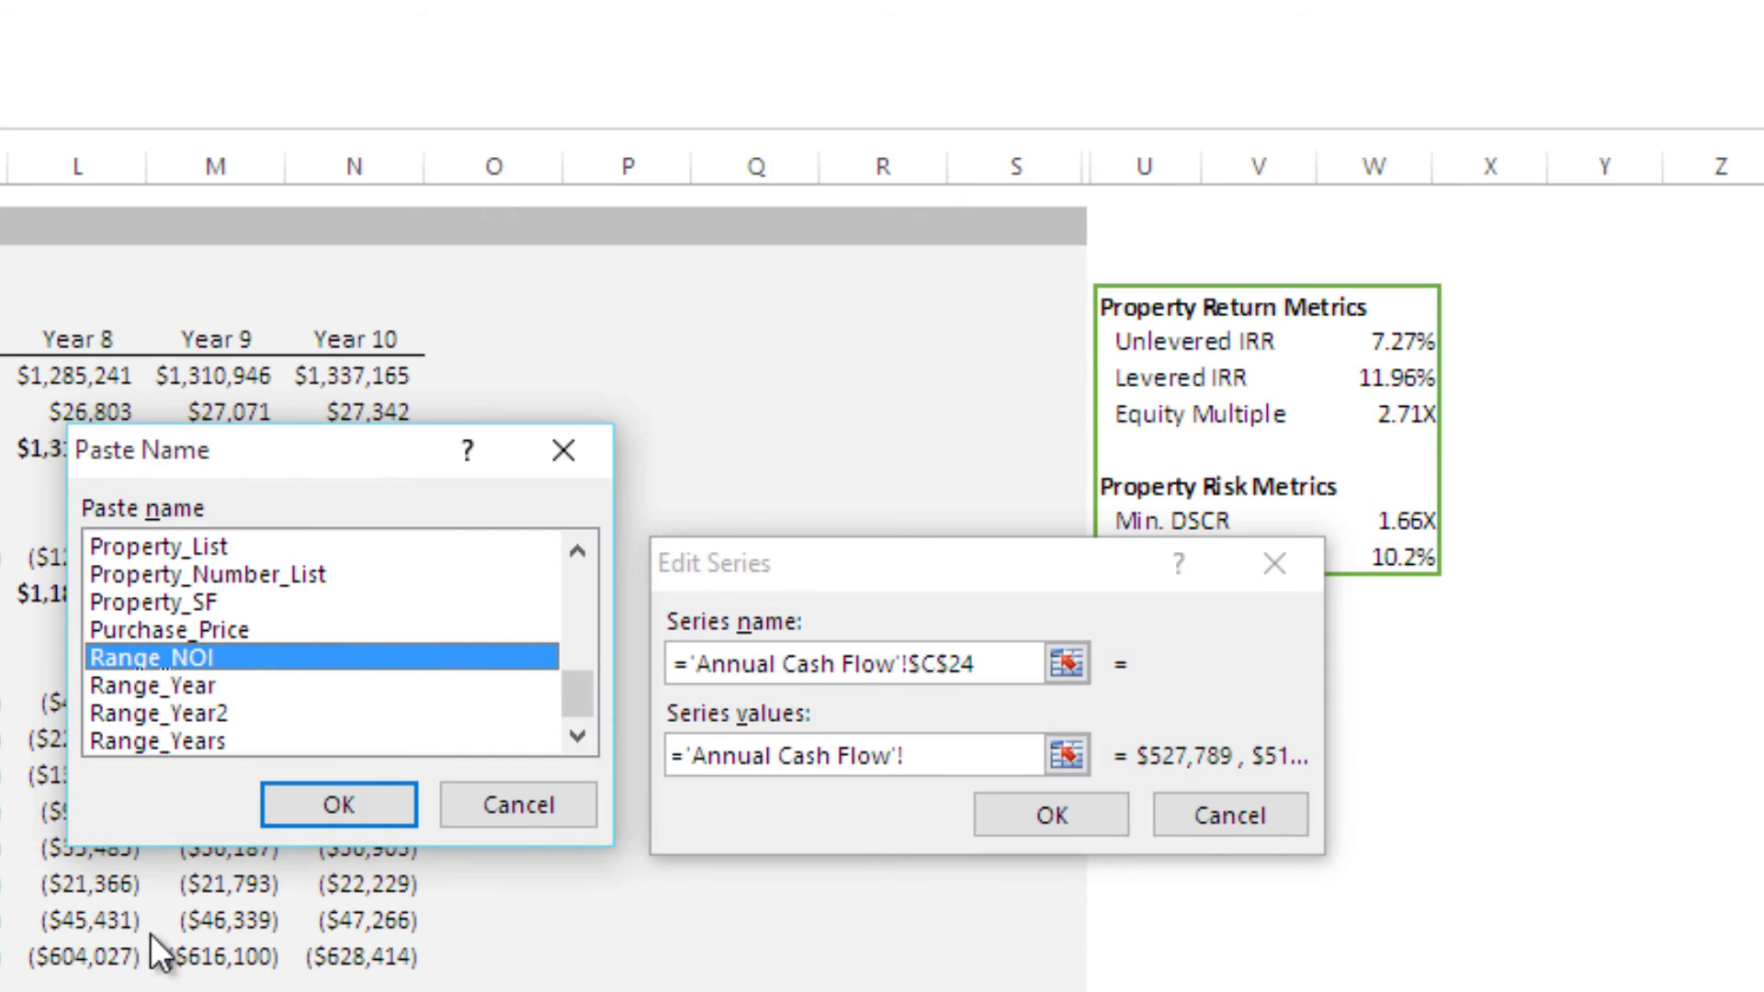
{"action": "left_click", "coordinate": [371, 802]}
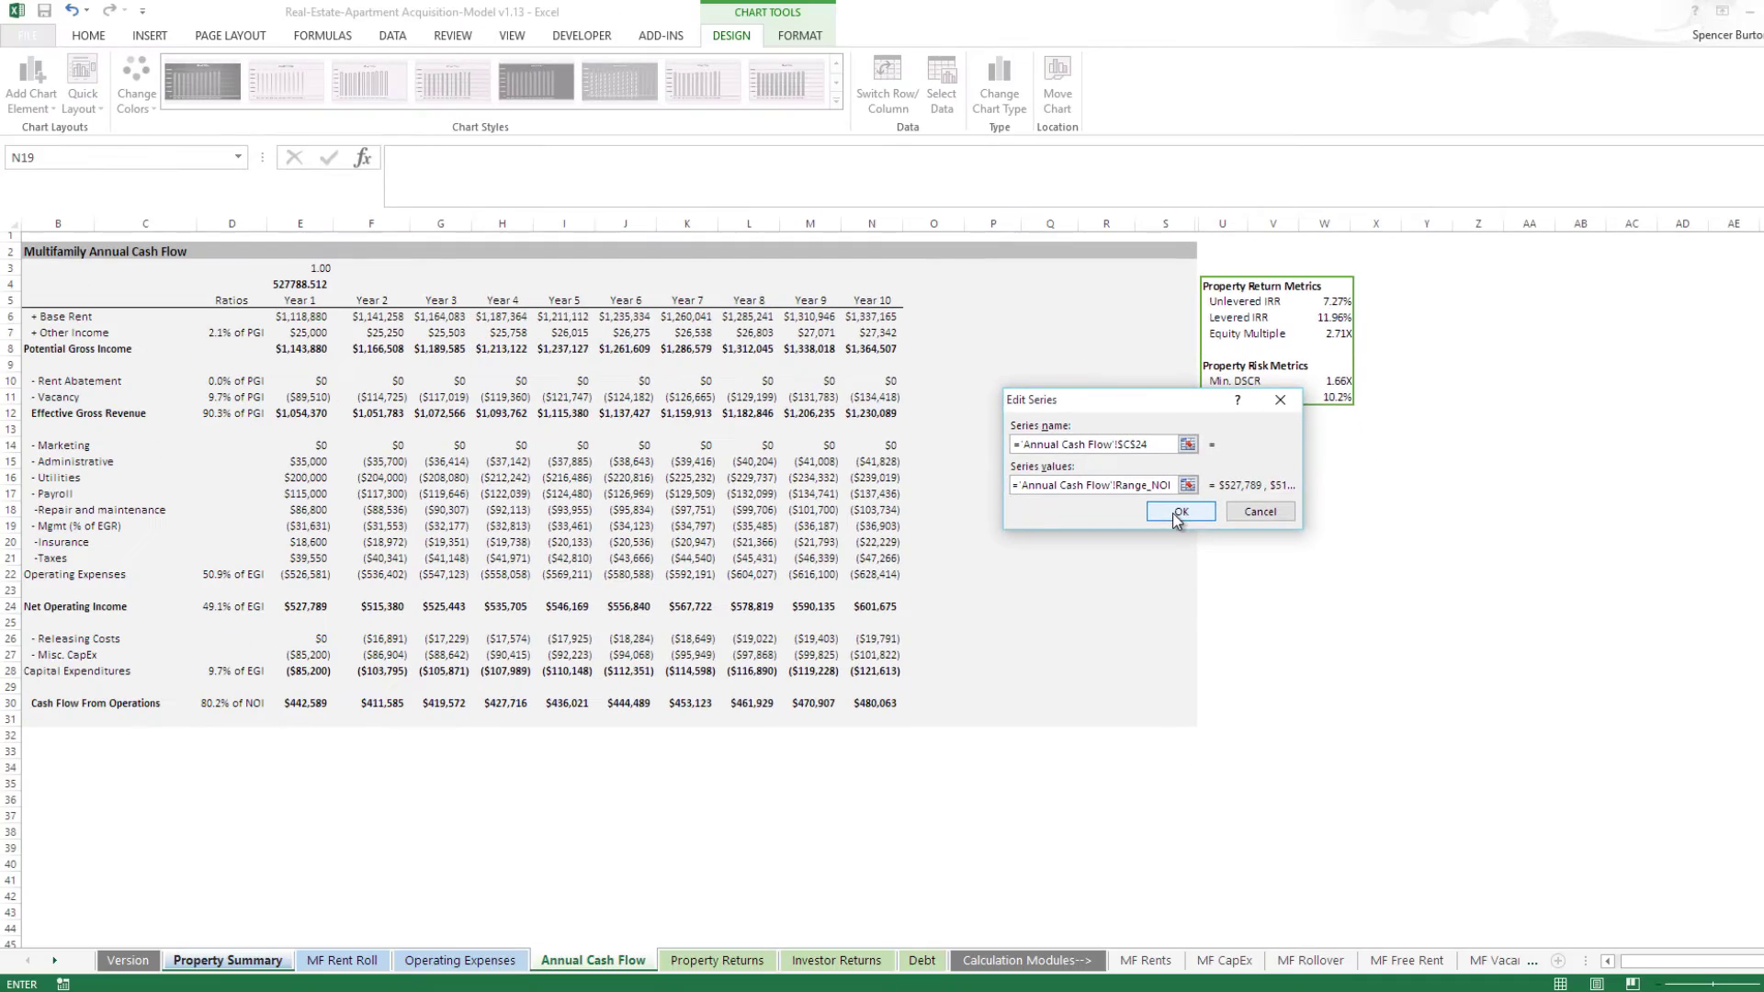
{"action": "left_click", "coordinate": [1020, 815]}
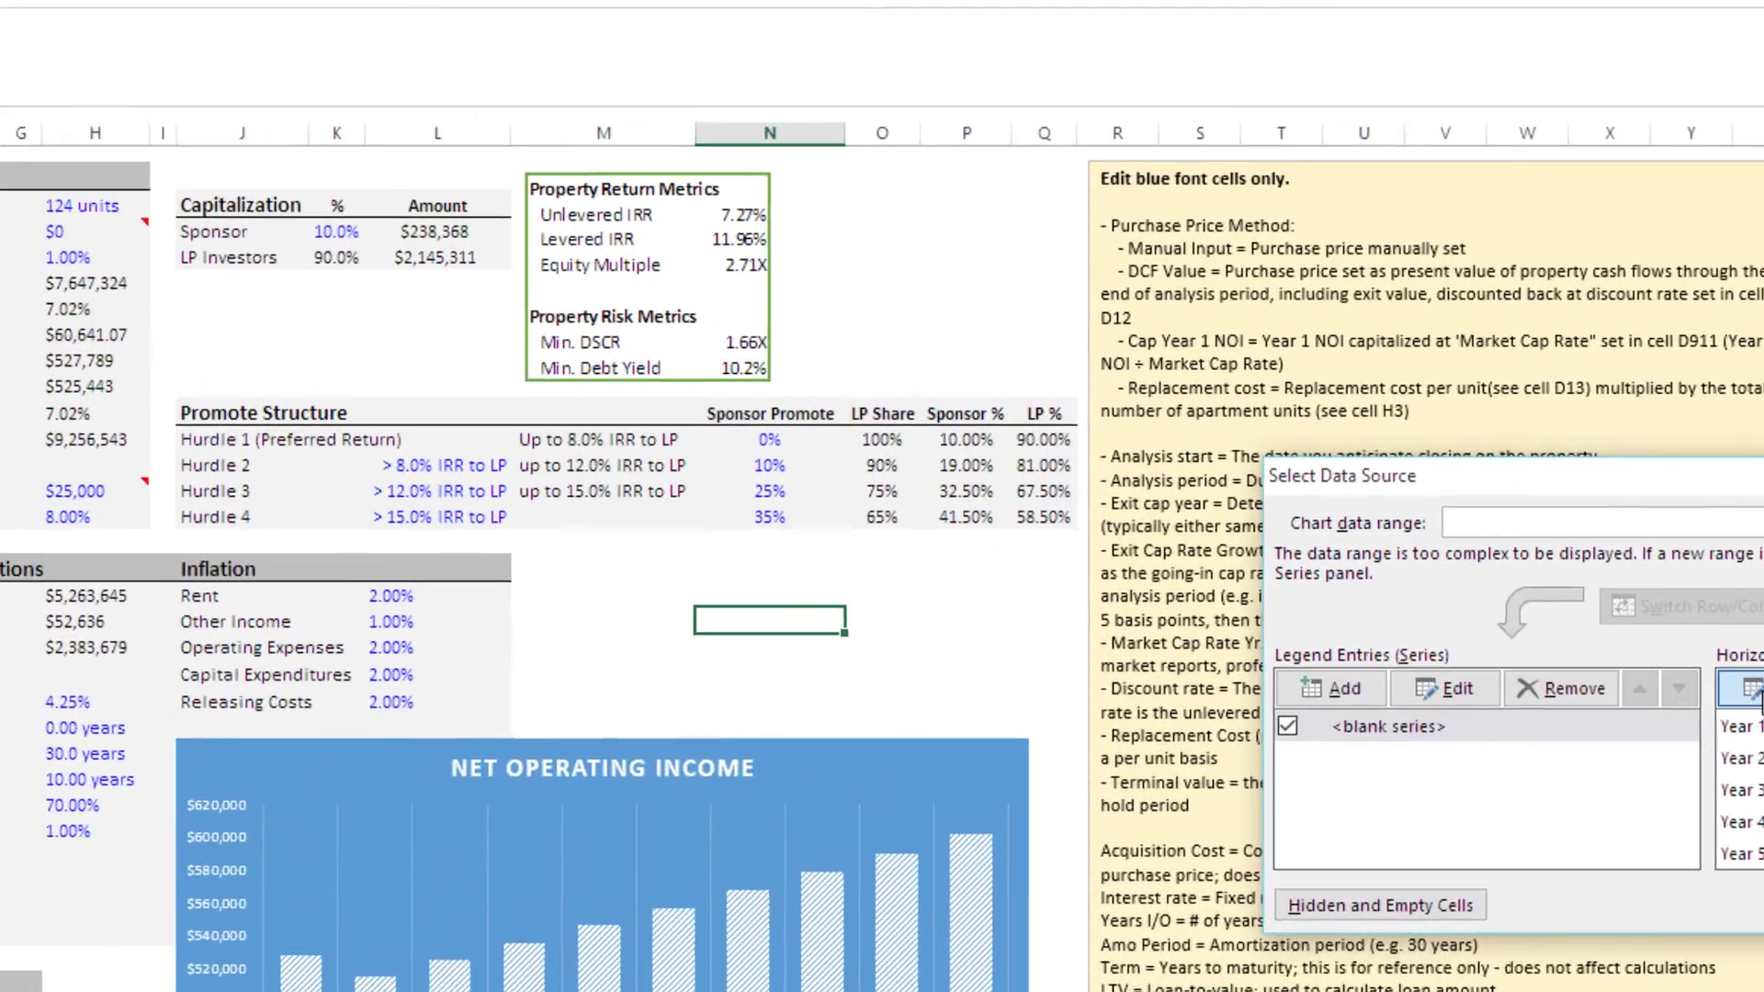
Step: Swap the axis labels from $E$5:$S$5 to Range_Years and apply the updated data source
{"action": "left_click", "coordinate": [1515, 571]}
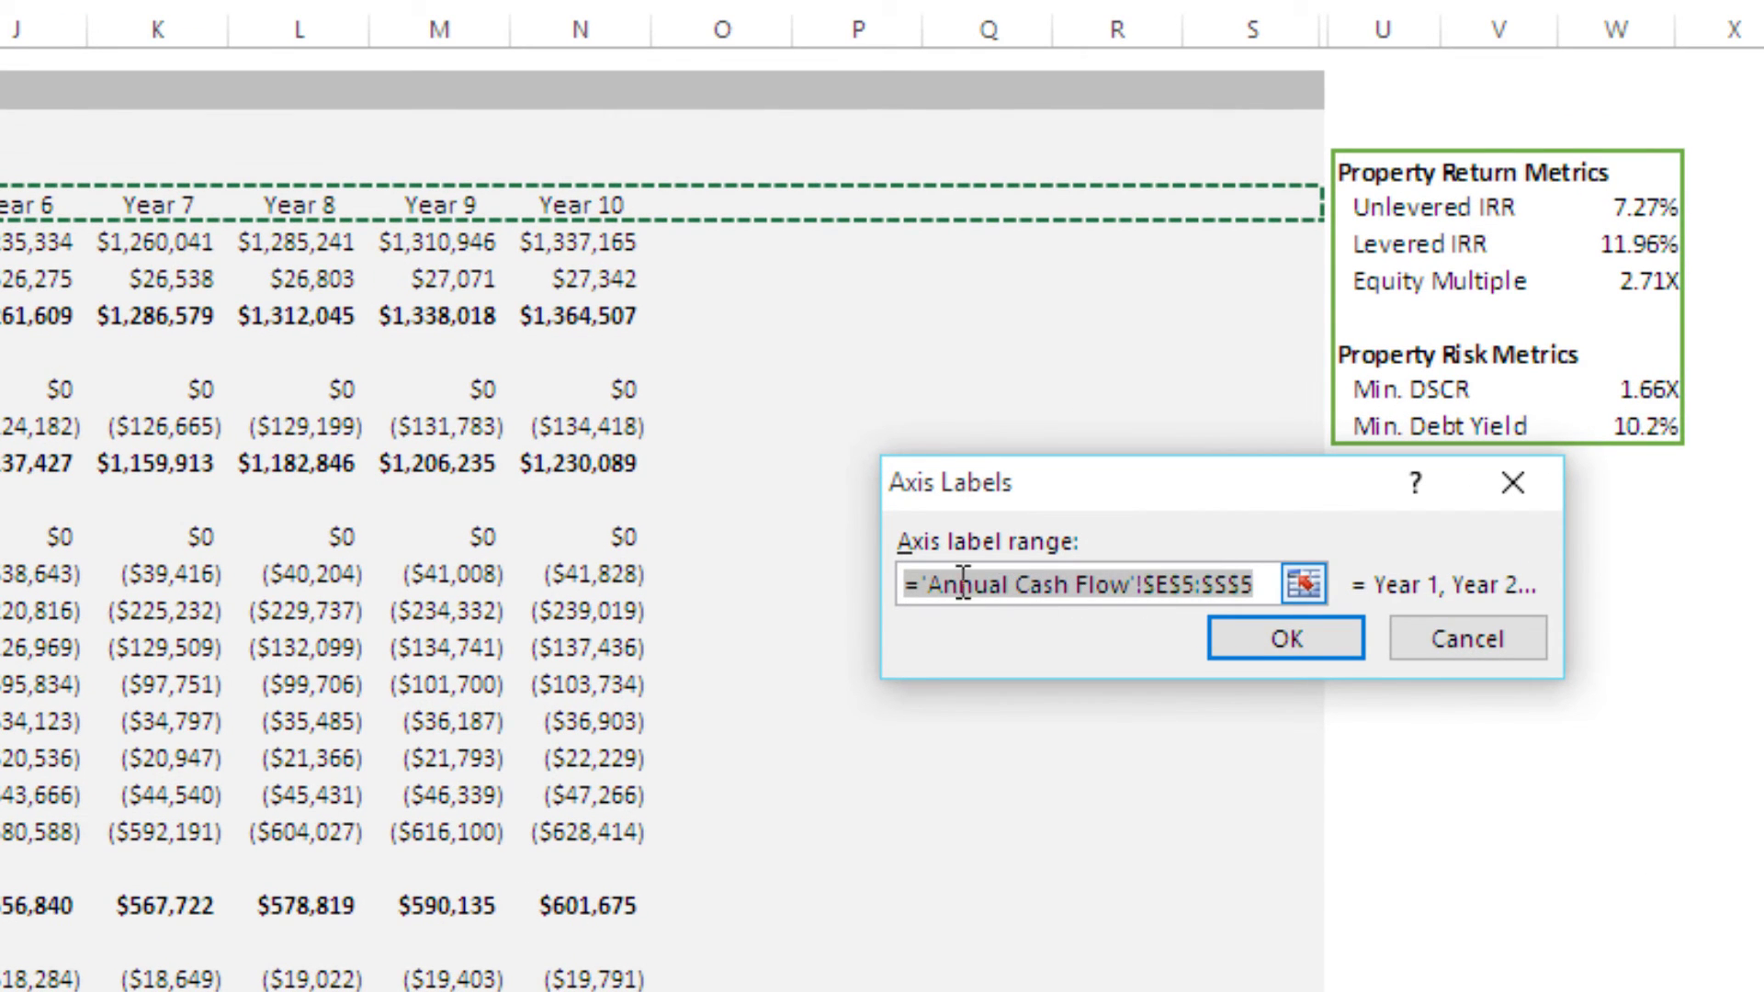
{"action": "left_click_drag", "start_coordinate": [930, 584], "coordinate": [1131, 586]}
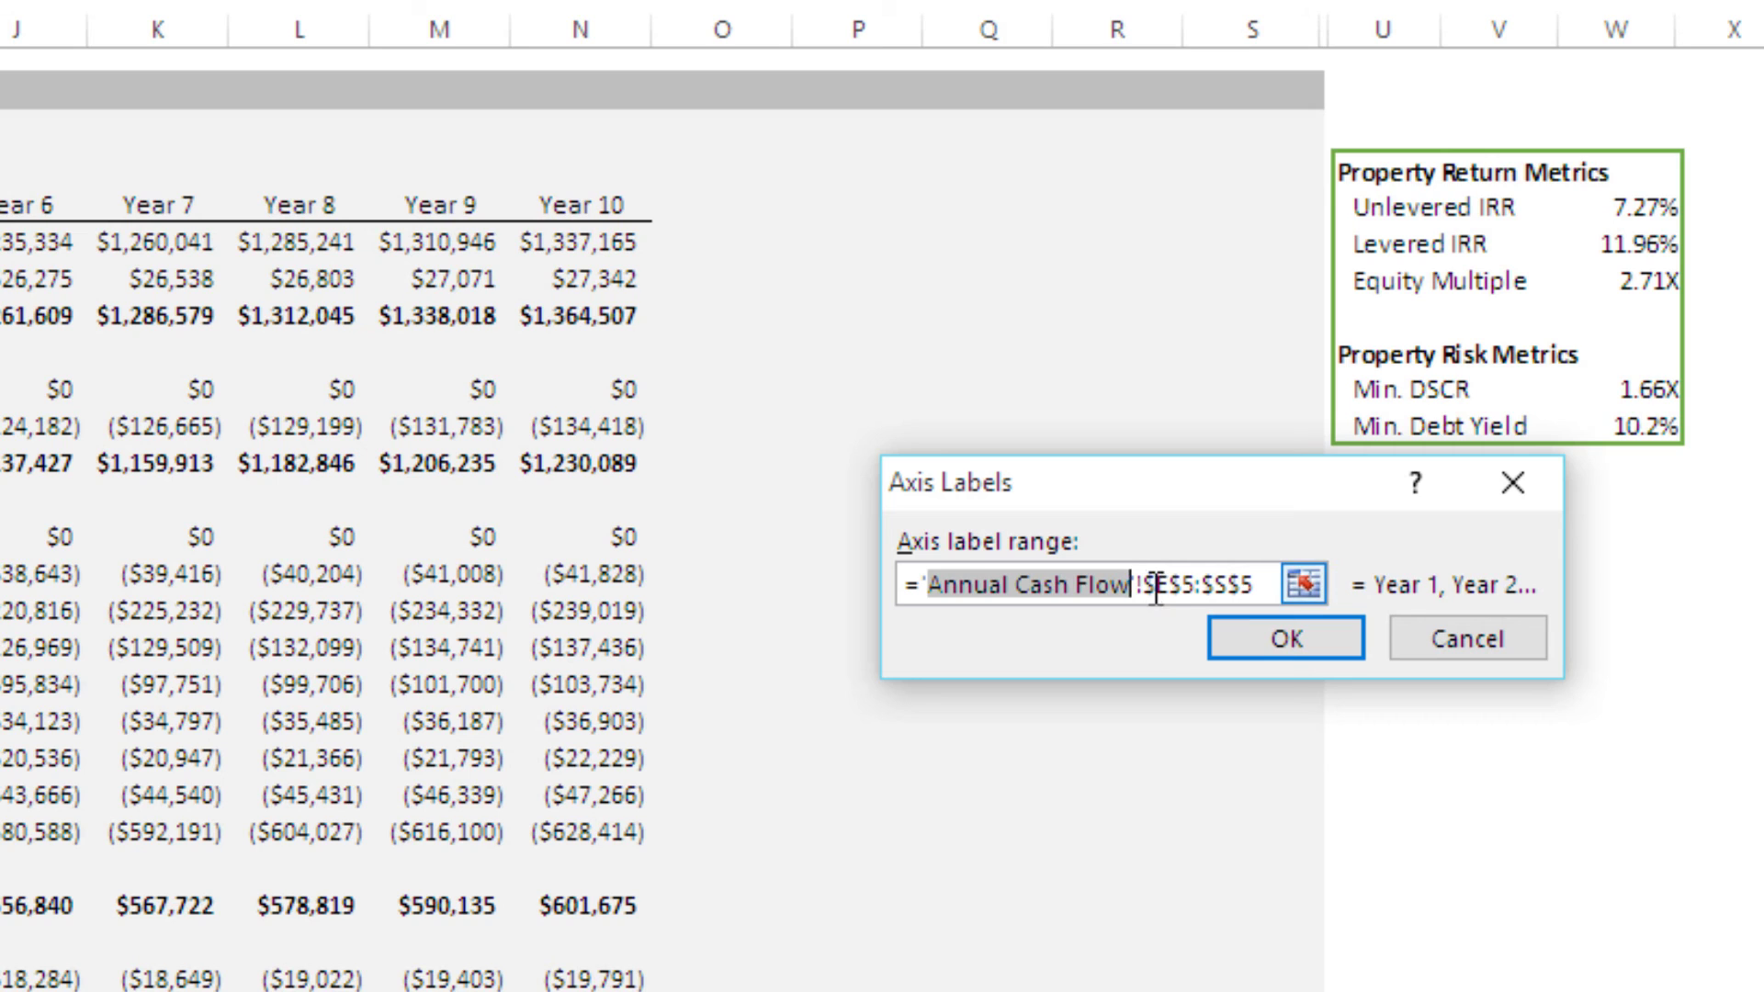
{"action": "left_click_drag", "start_coordinate": [1149, 584], "coordinate": [1365, 606]}
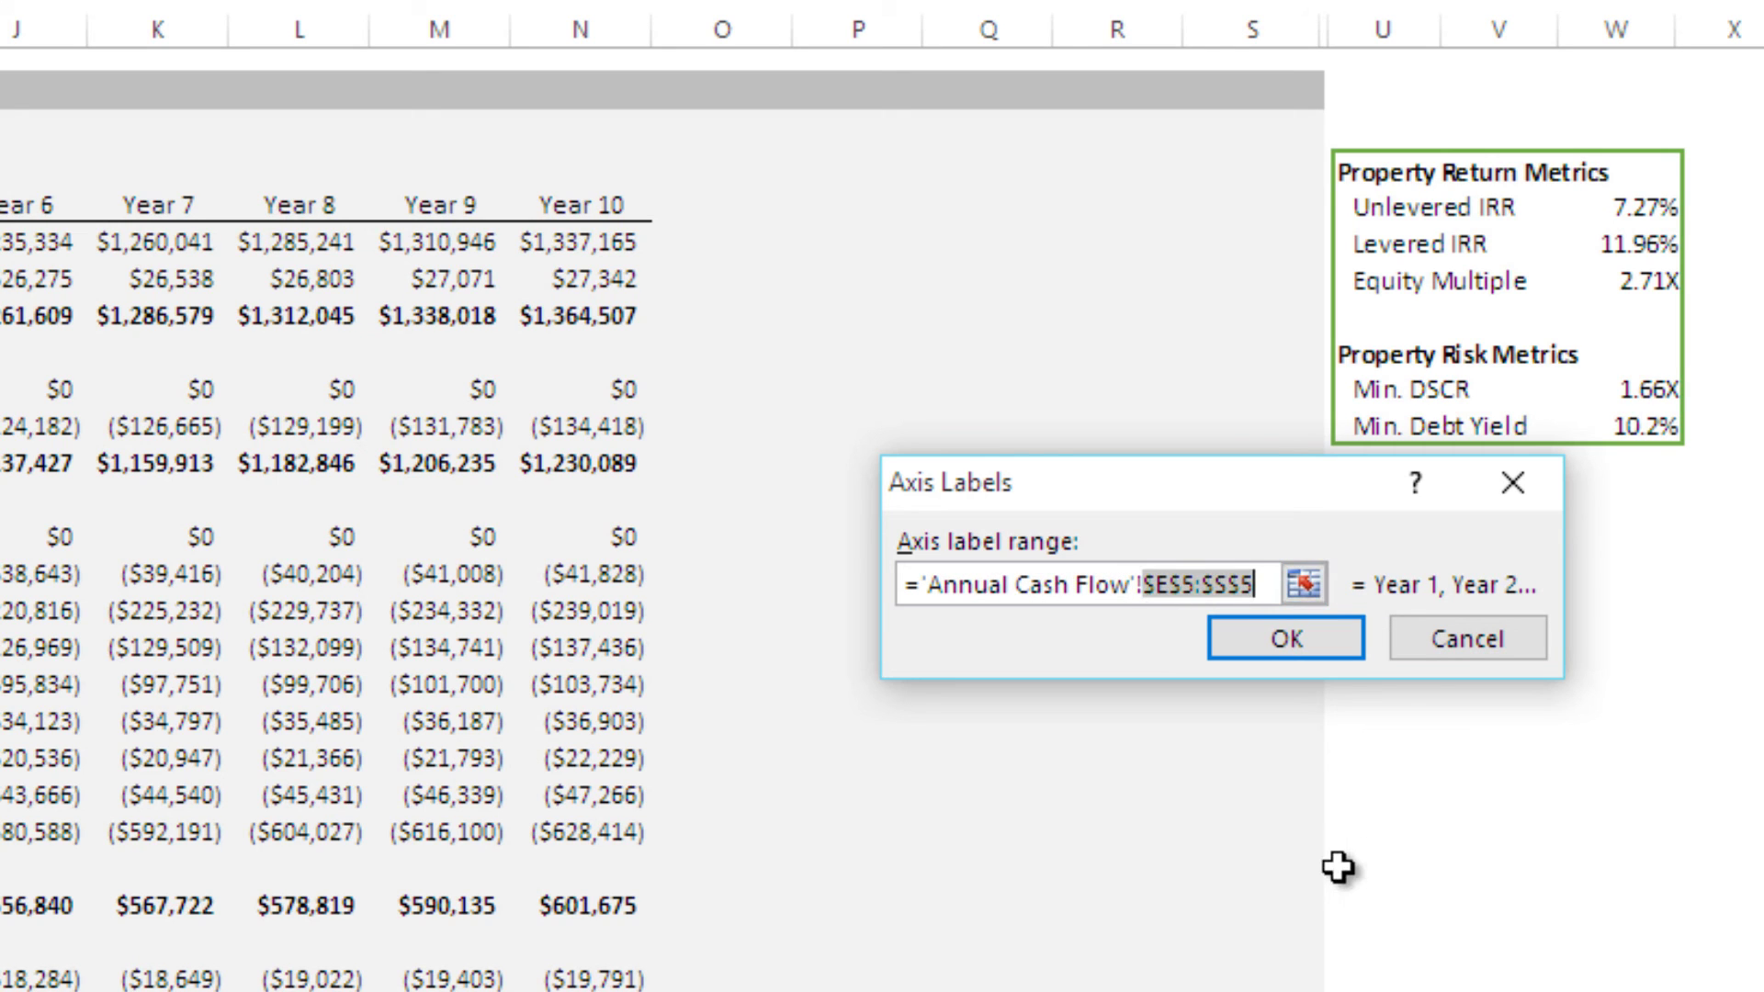
{"action": "key", "text": "BackSpace"}
{"action": "key", "text": "F3"}
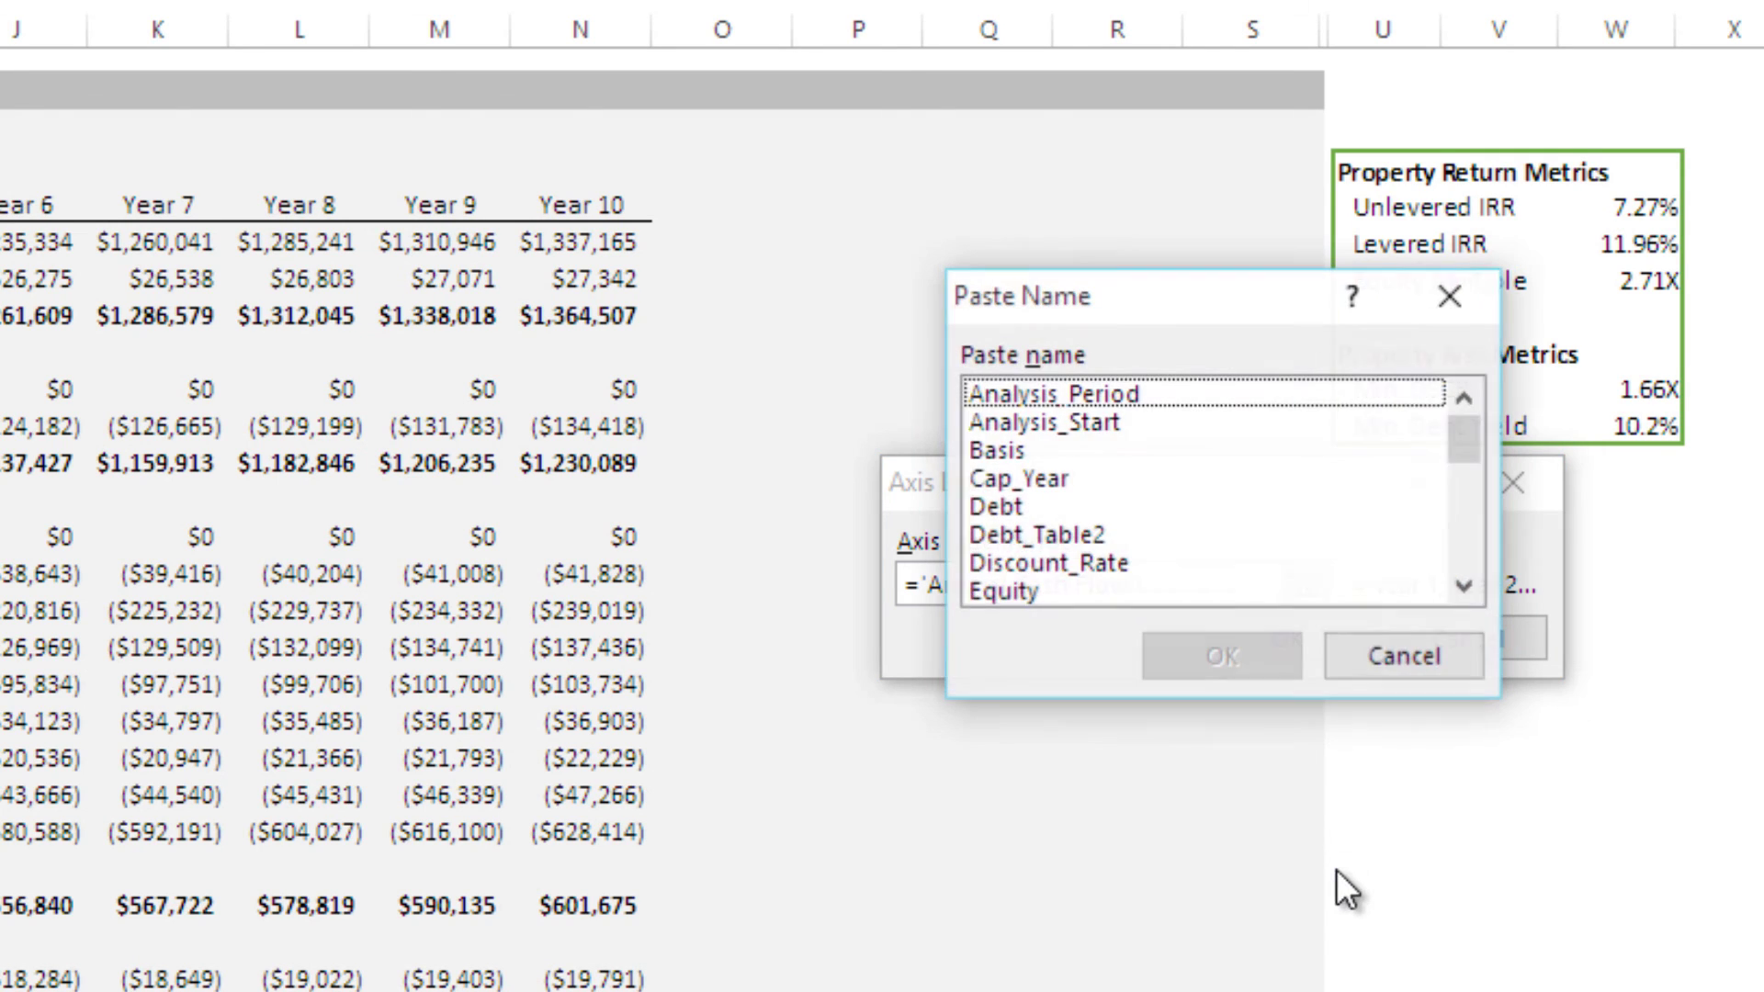
{"action": "scroll", "coordinate": [1259, 439], "scroll_direction": "down", "scroll_amount": 1}
{"action": "scroll", "coordinate": [1259, 439], "scroll_direction": "down", "scroll_amount": 8}
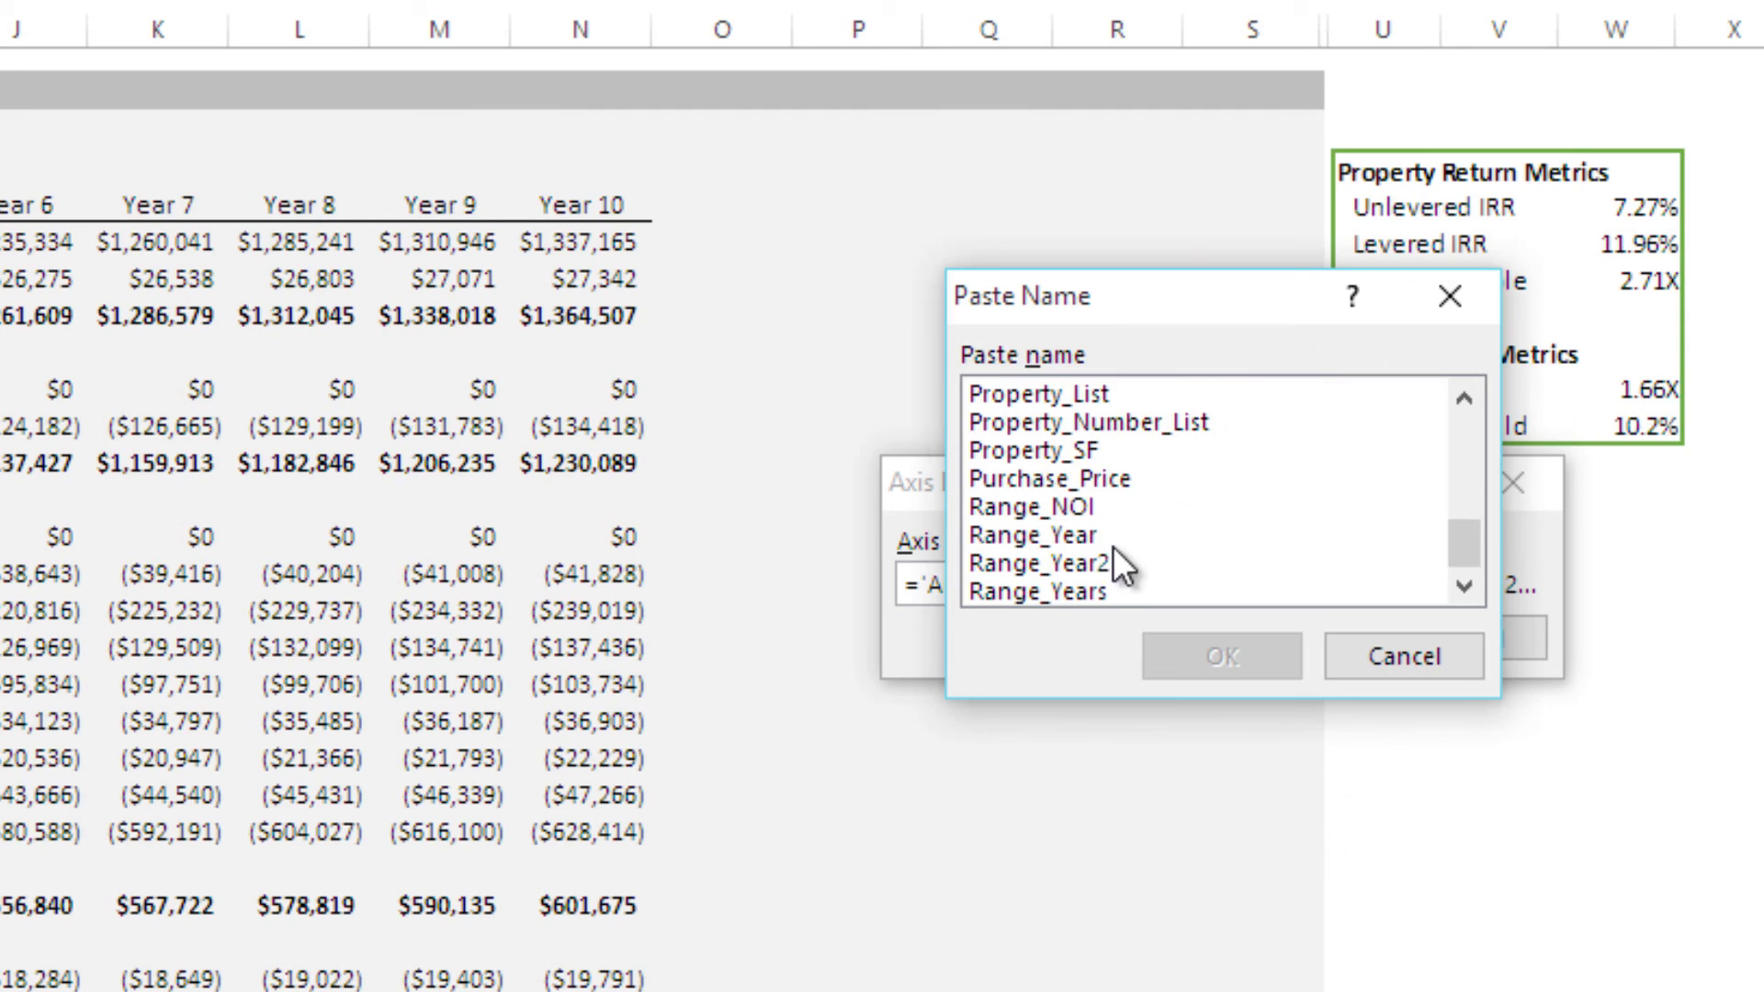
{"action": "left_click", "coordinate": [1100, 592]}
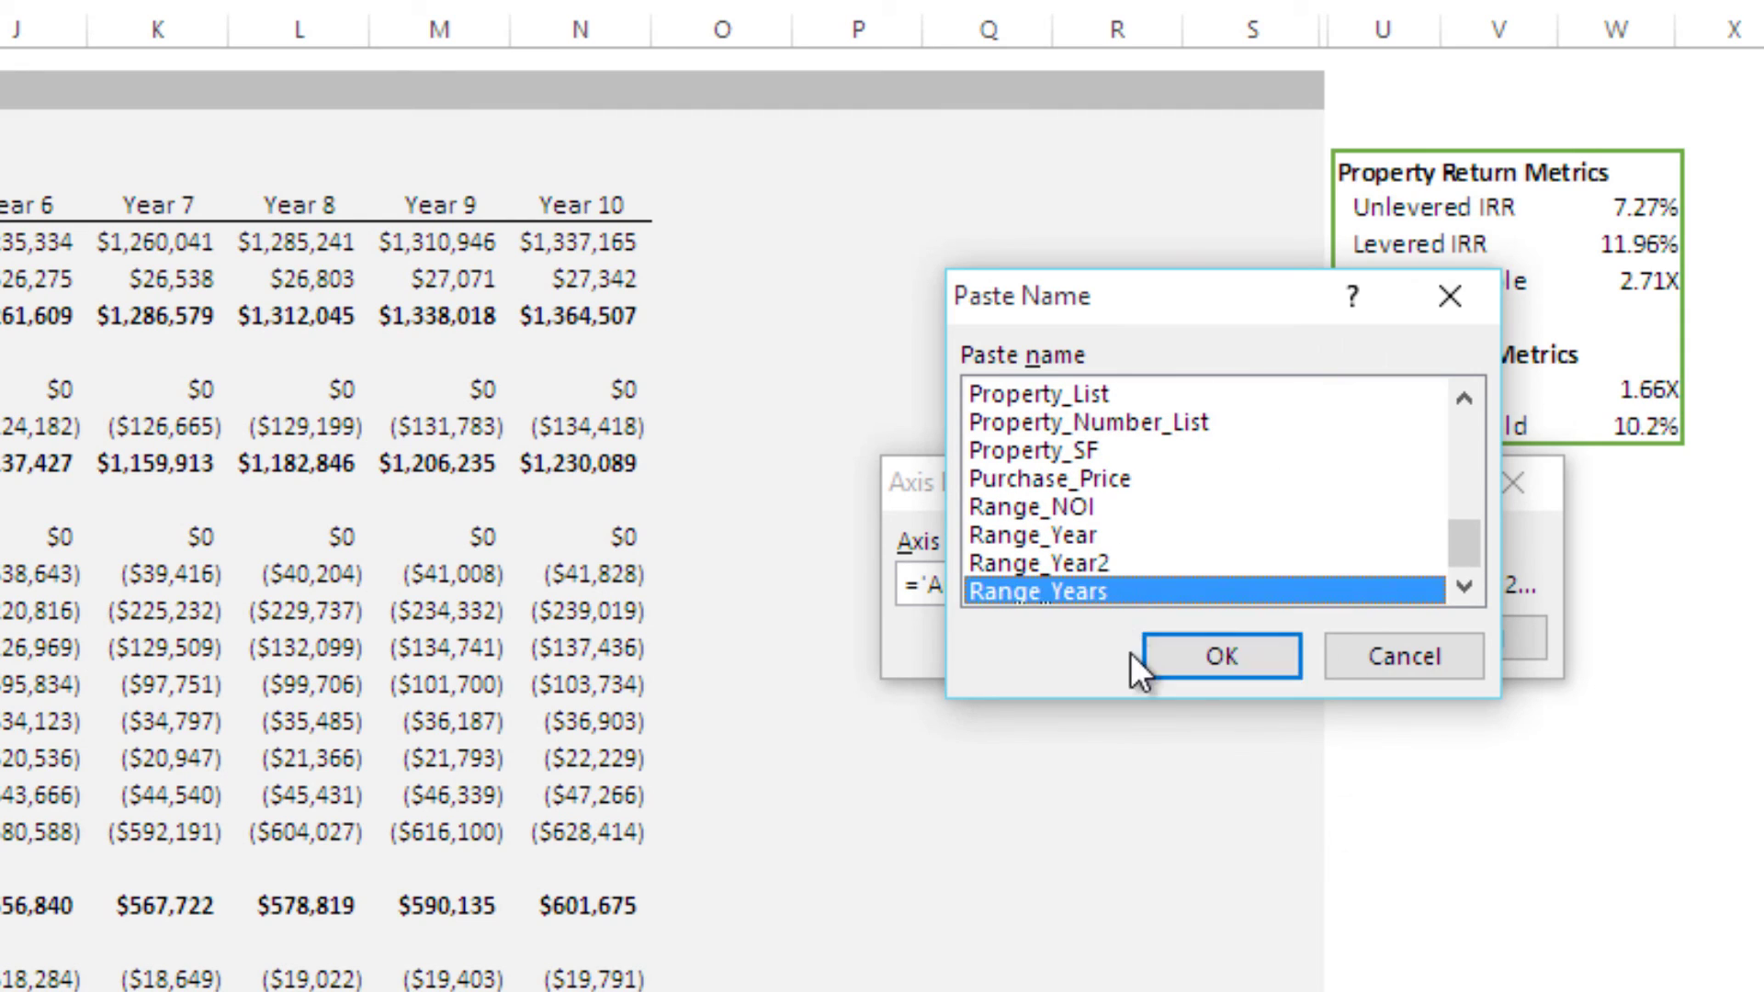
{"action": "left_click", "coordinate": [1221, 656]}
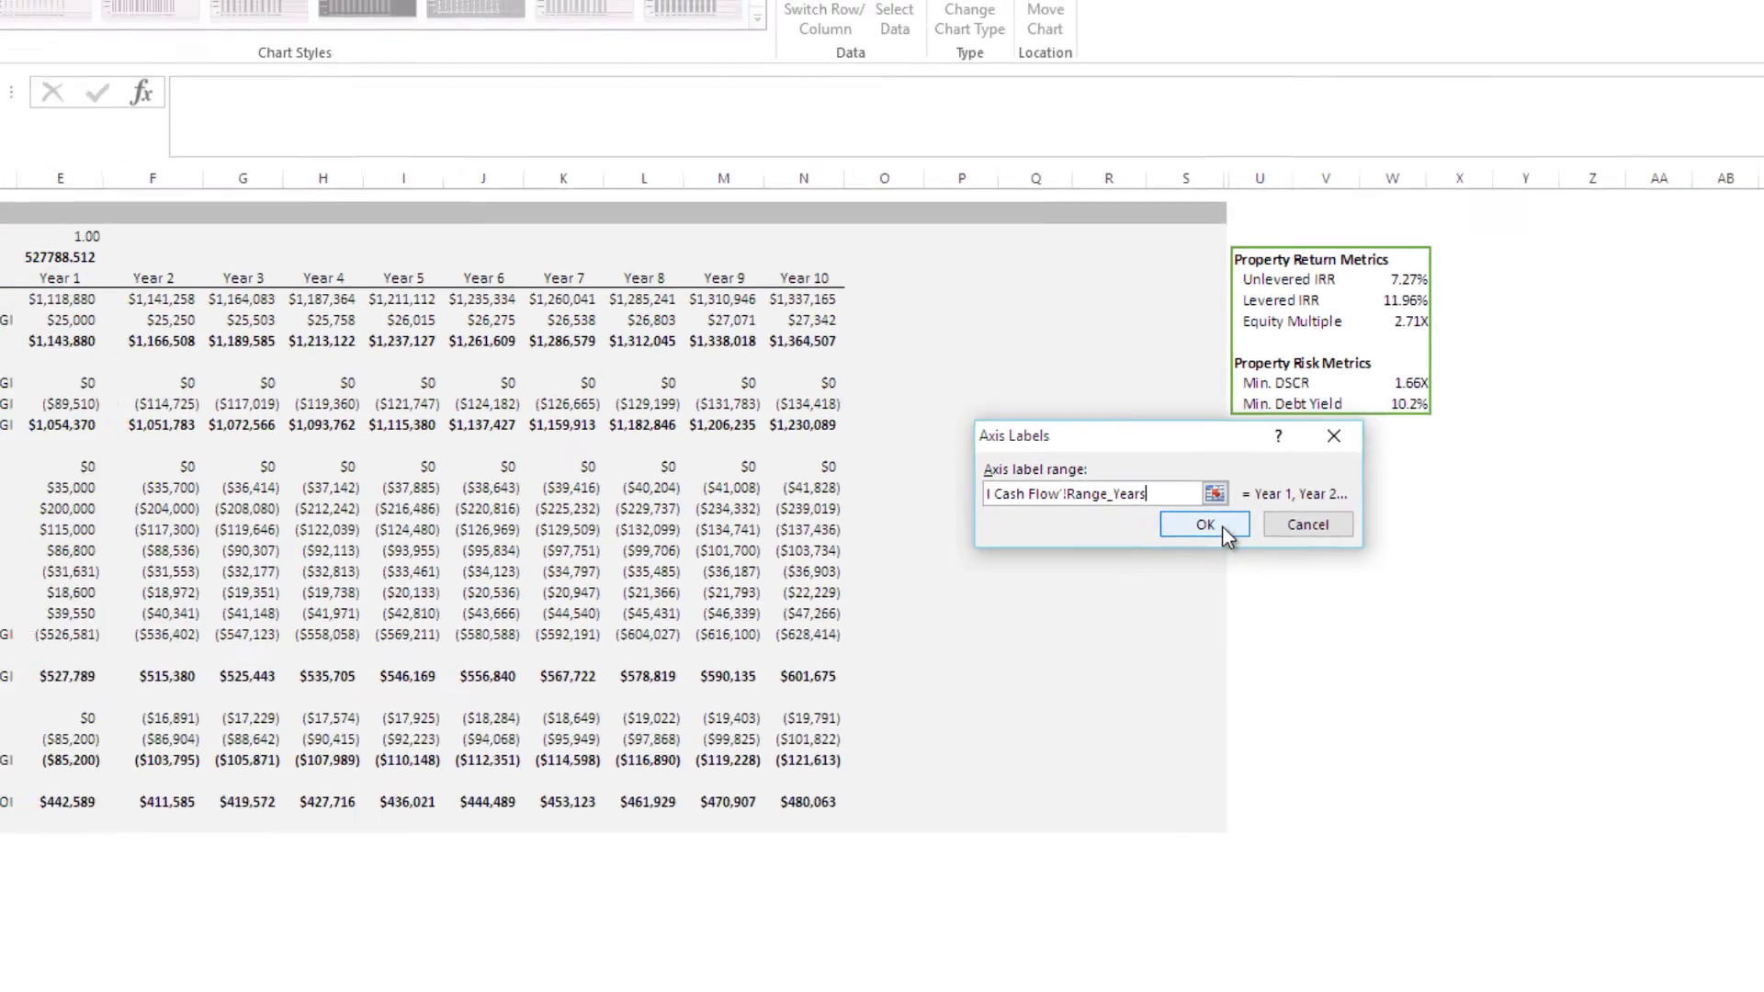
{"action": "left_click", "coordinate": [1222, 526]}
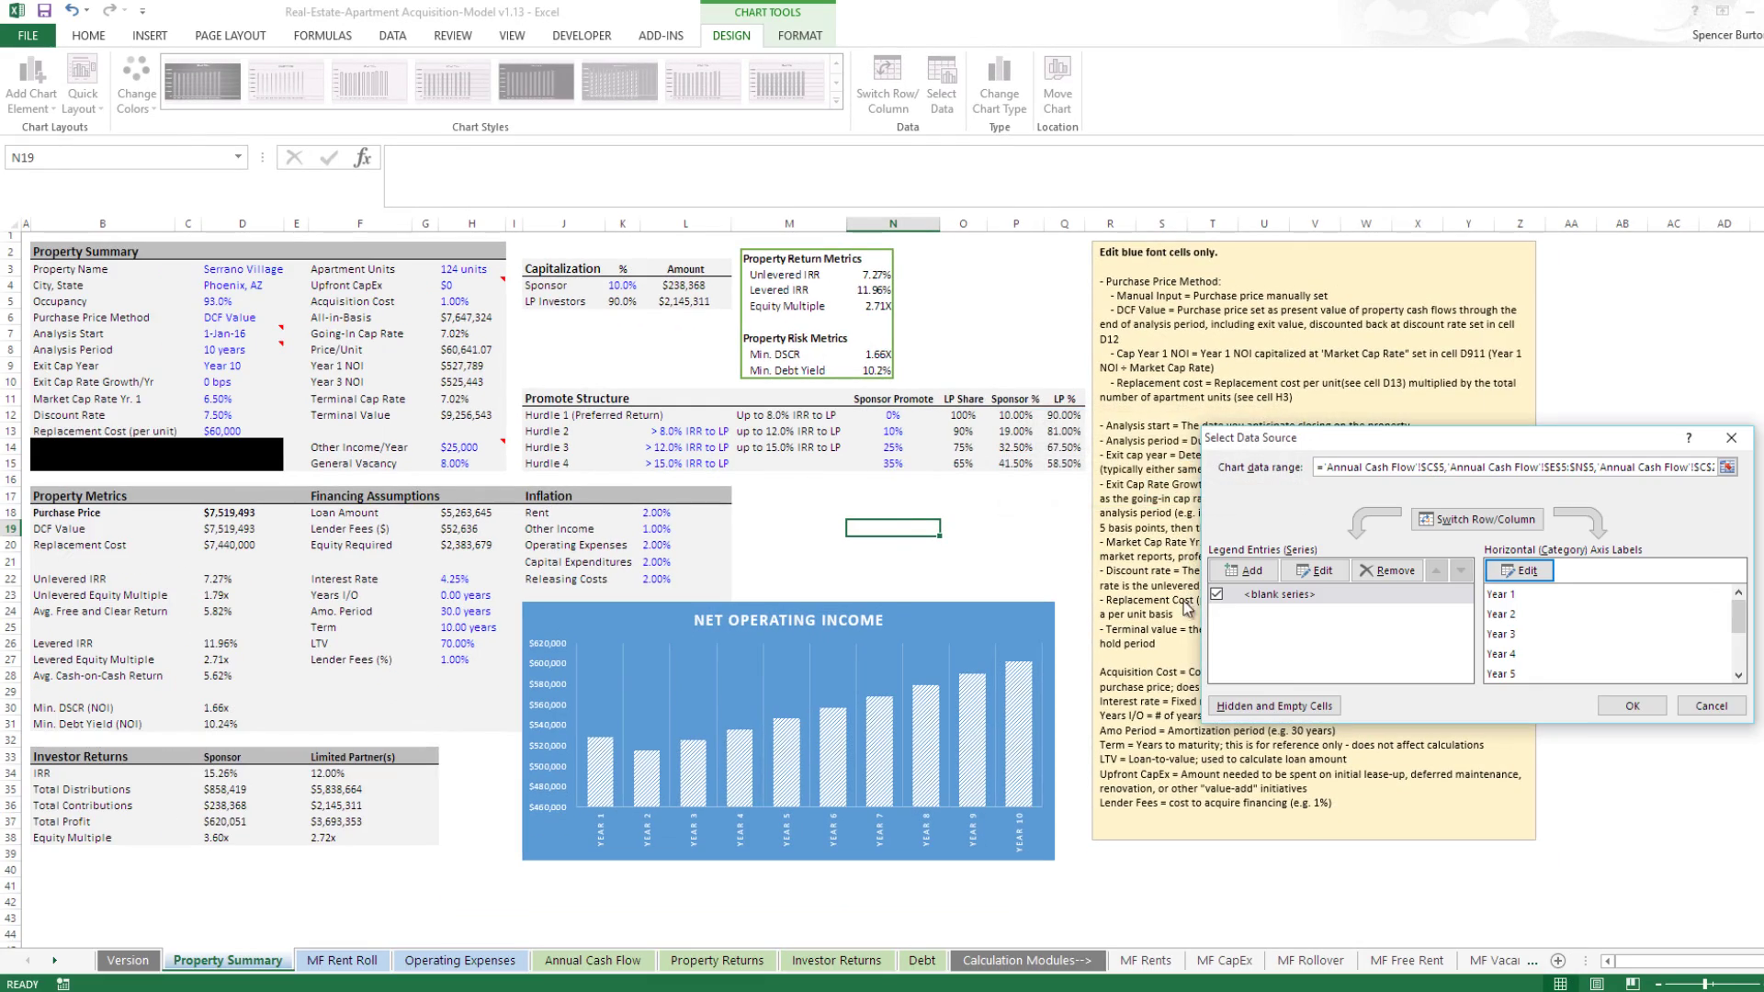
{"action": "left_click", "coordinate": [1627, 701]}
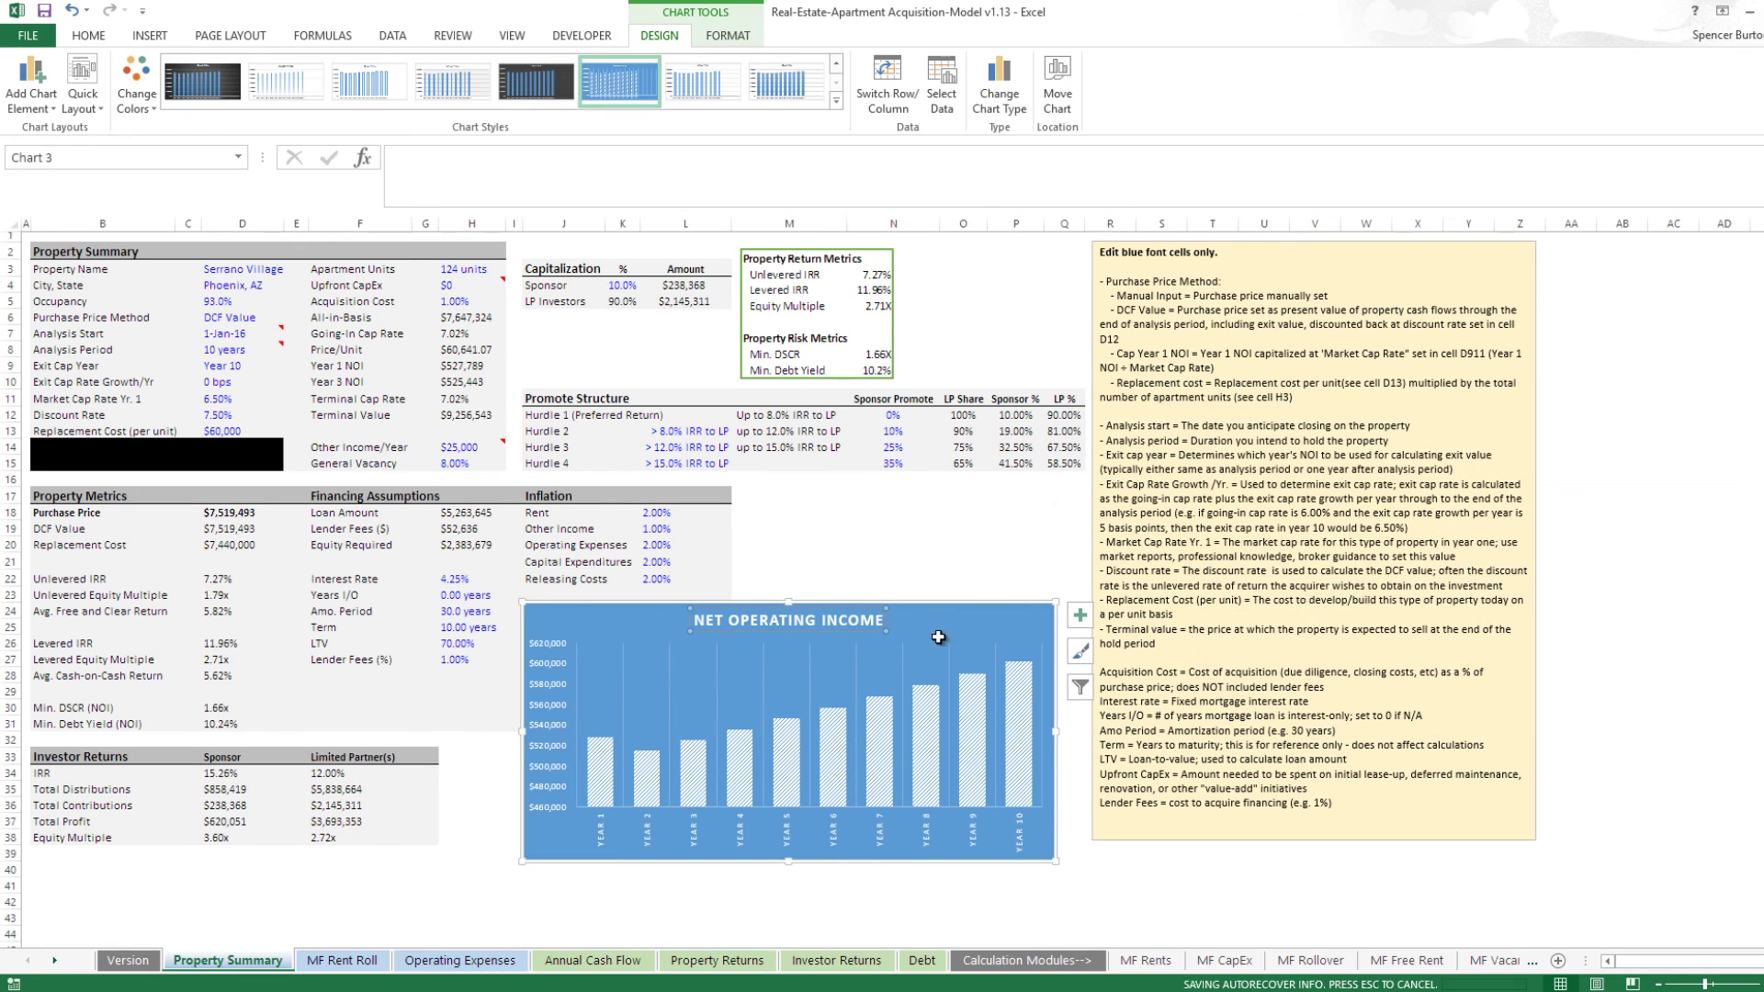
Step: Enter 15, then 5, then 8 years as the analysis period in D8
{"action": "left_click", "coordinate": [814, 564]}
{"action": "left_click", "coordinate": [221, 348]}
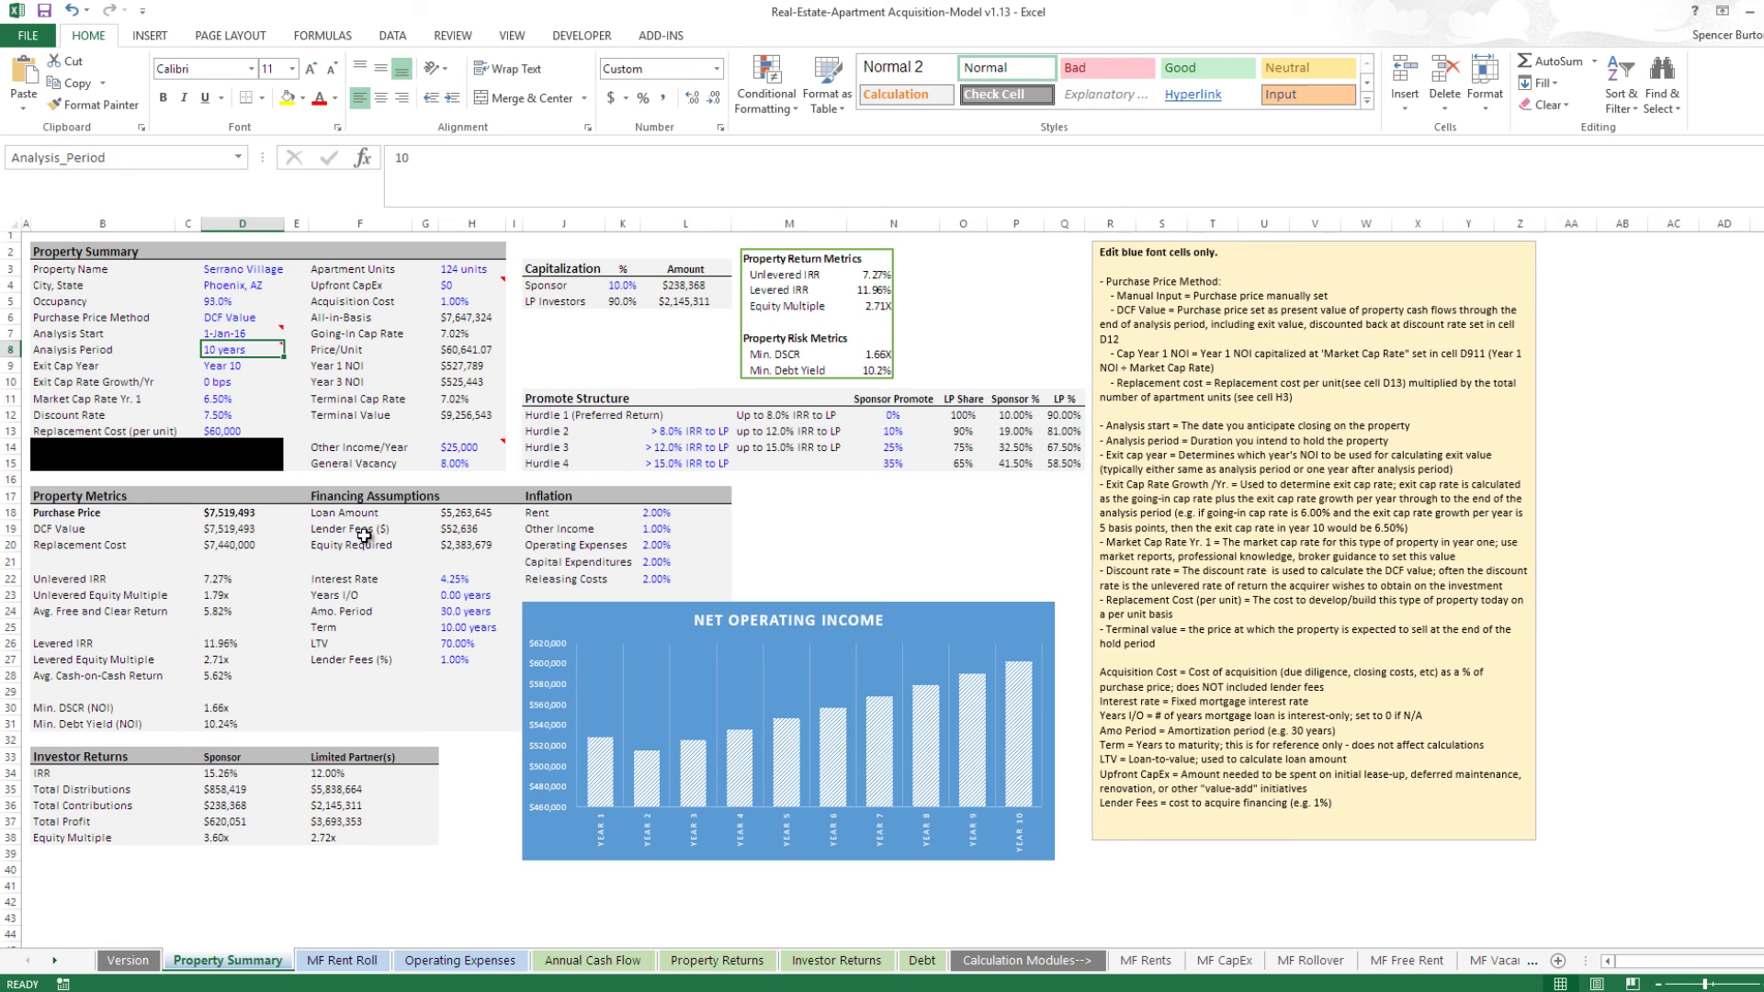
{"action": "type", "text": "15"}
{"action": "key", "text": "Return"}
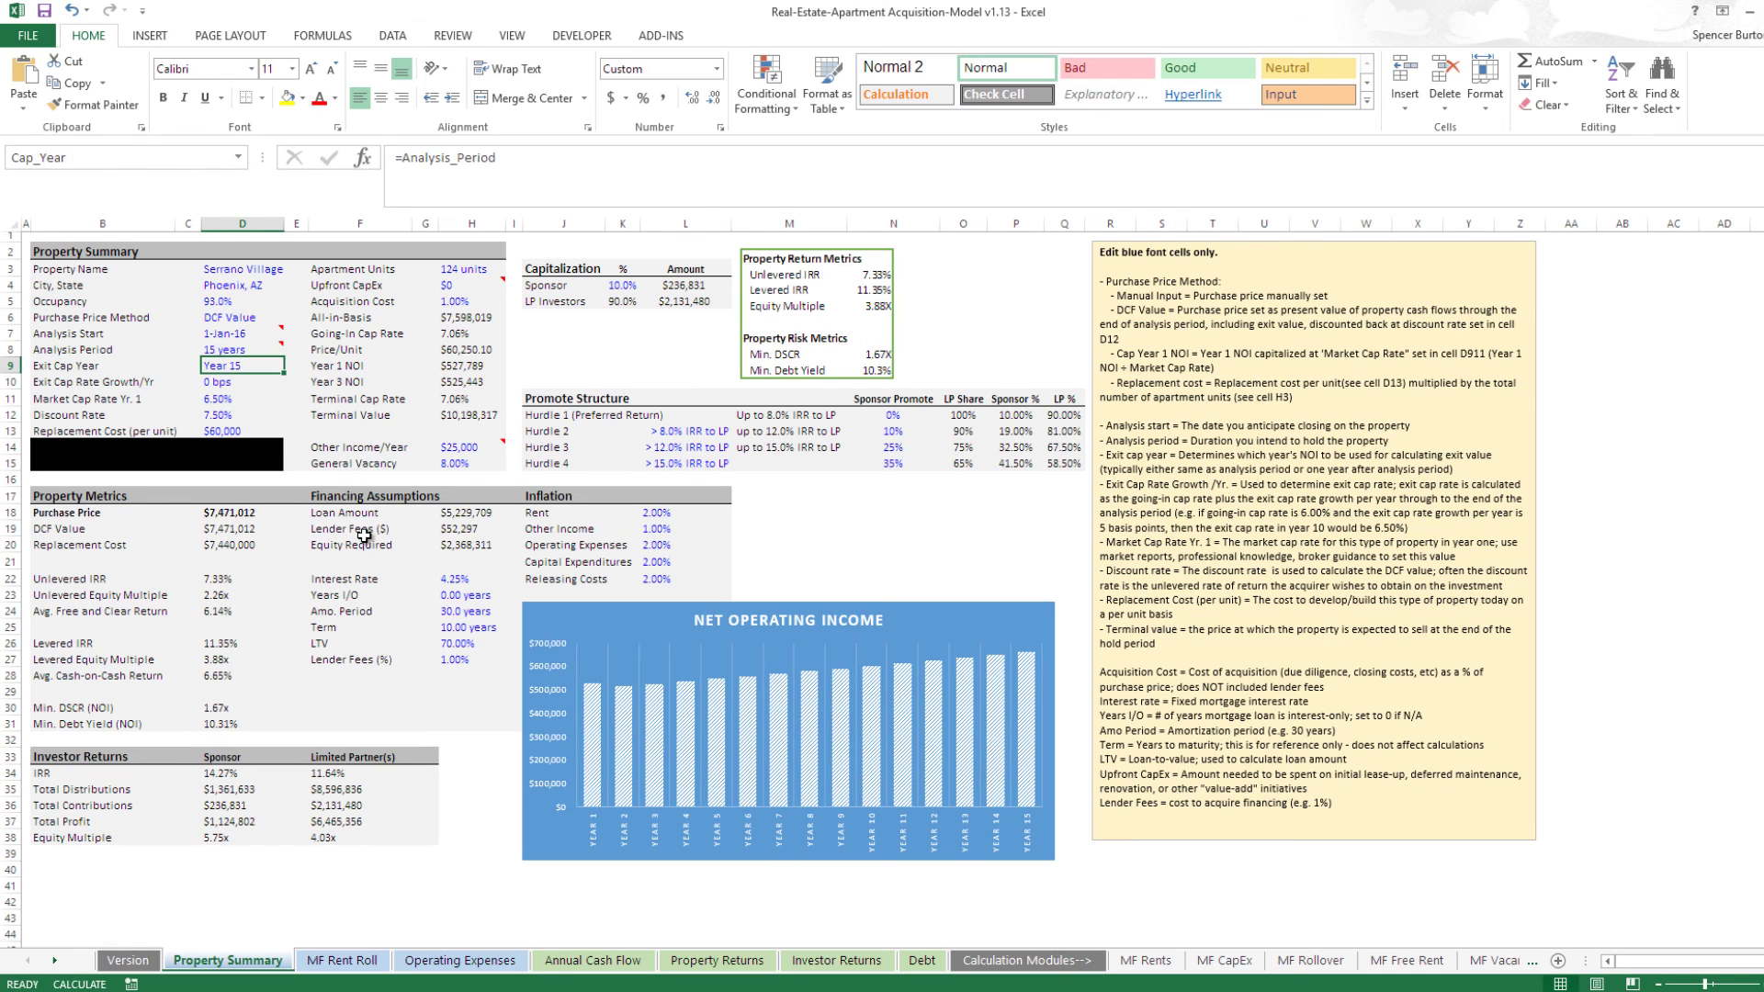
{"action": "key", "text": "Up"}
{"action": "type", "text": "5"}
{"action": "key", "text": "Return"}
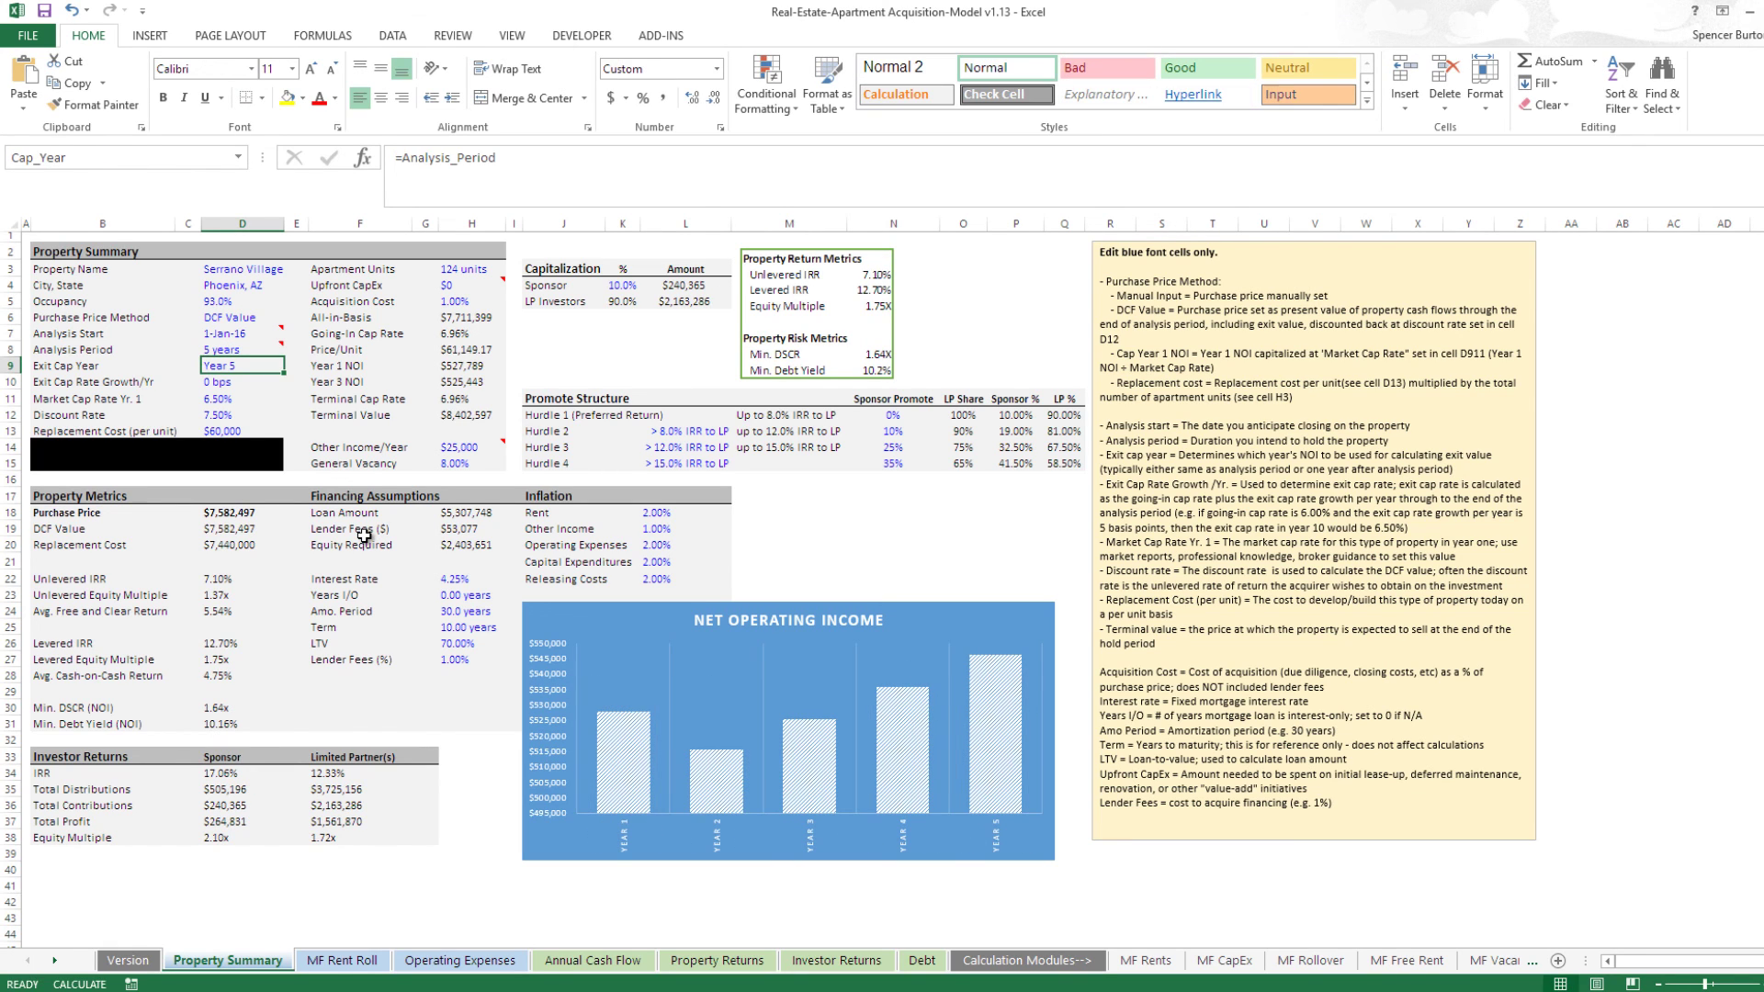
{"action": "key", "text": "Up"}
{"action": "type", "text": "8"}
{"action": "key", "text": "Return"}
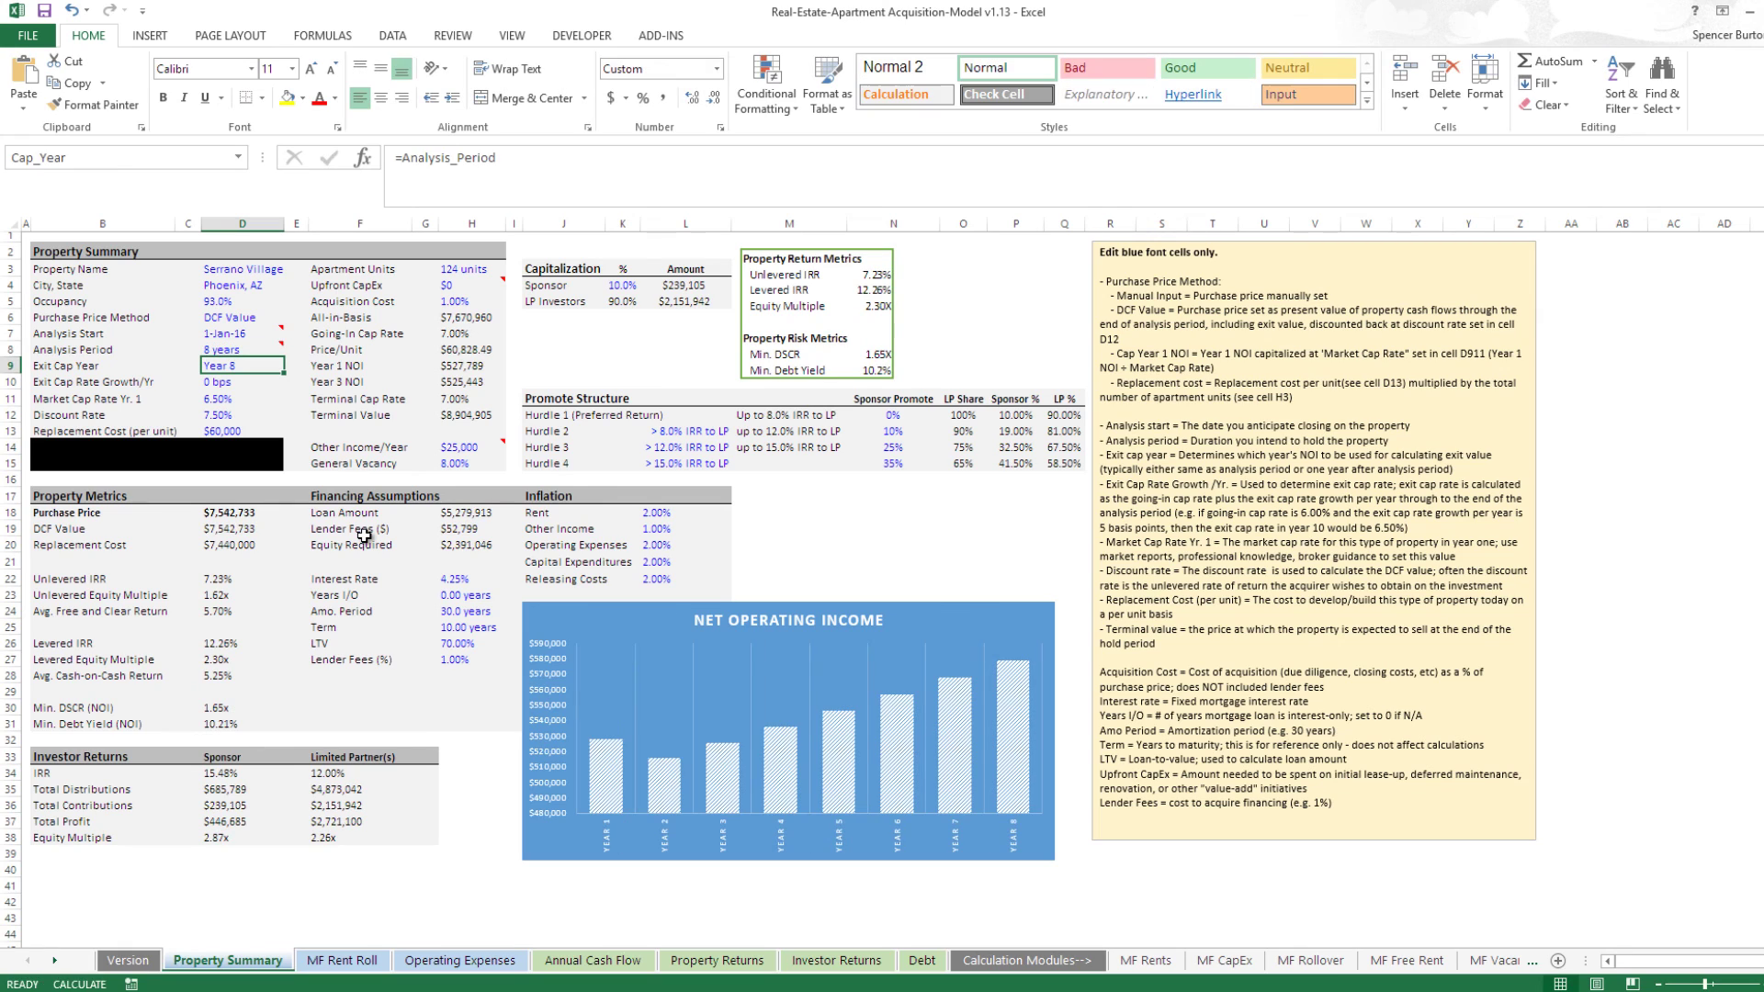
{"action": "key", "text": "Up"}
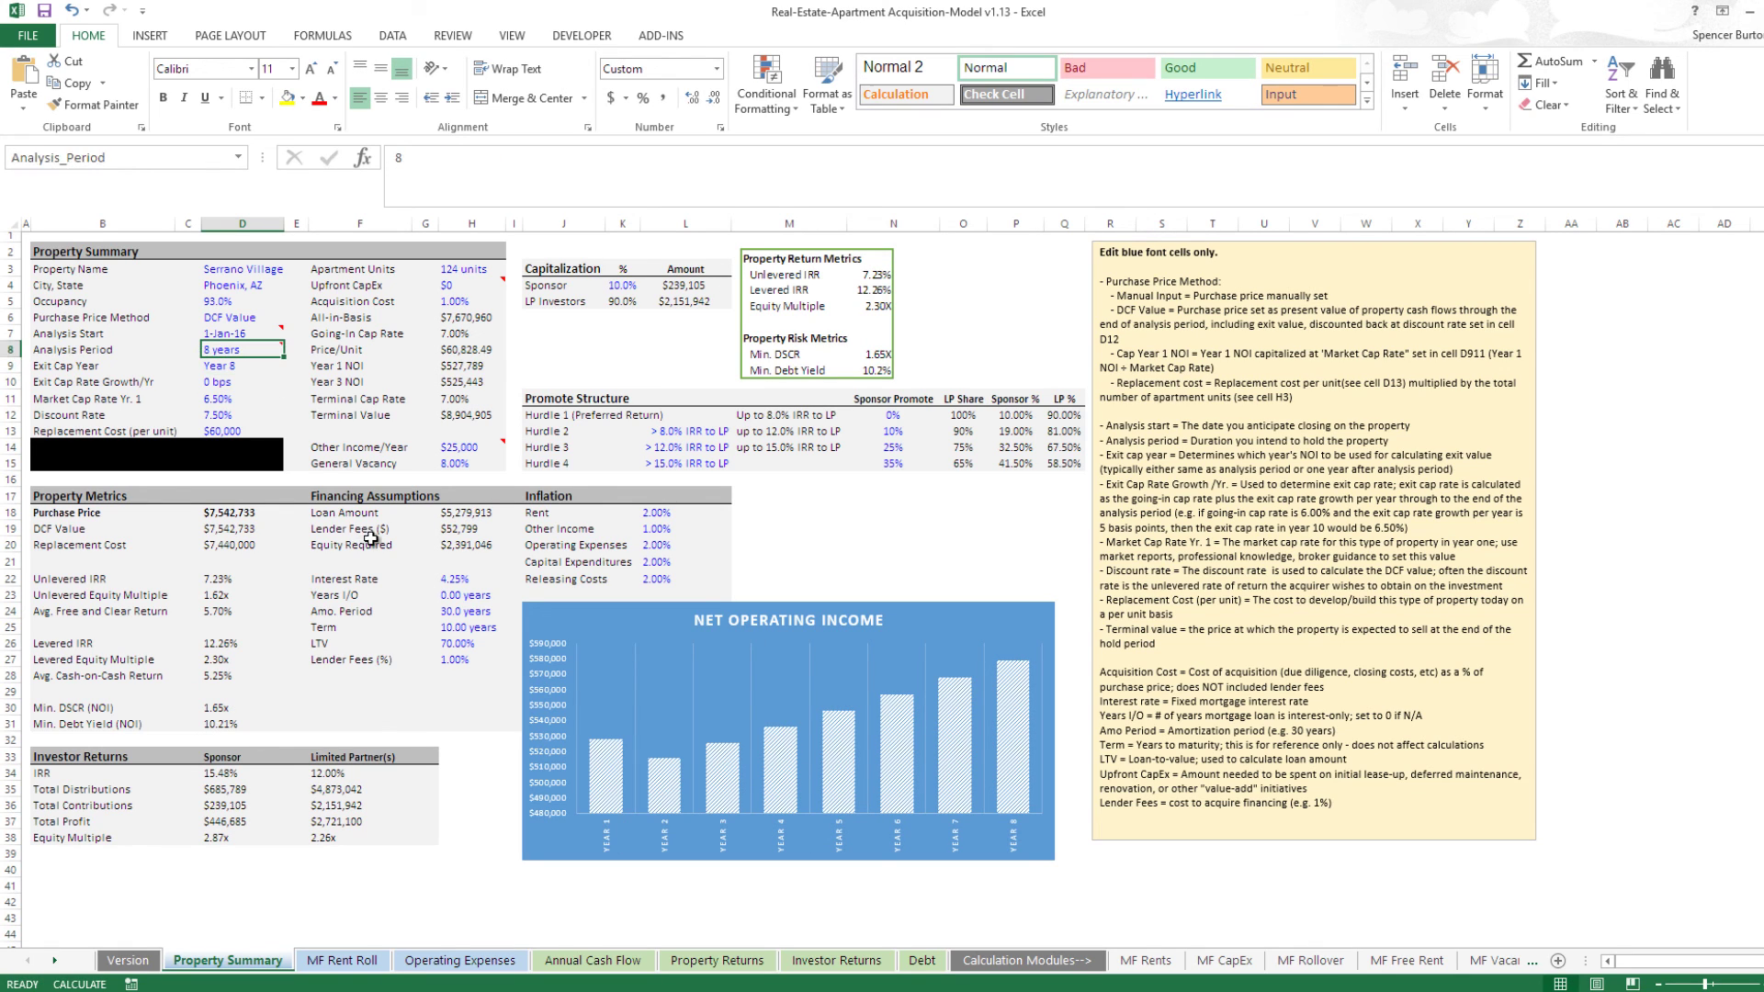